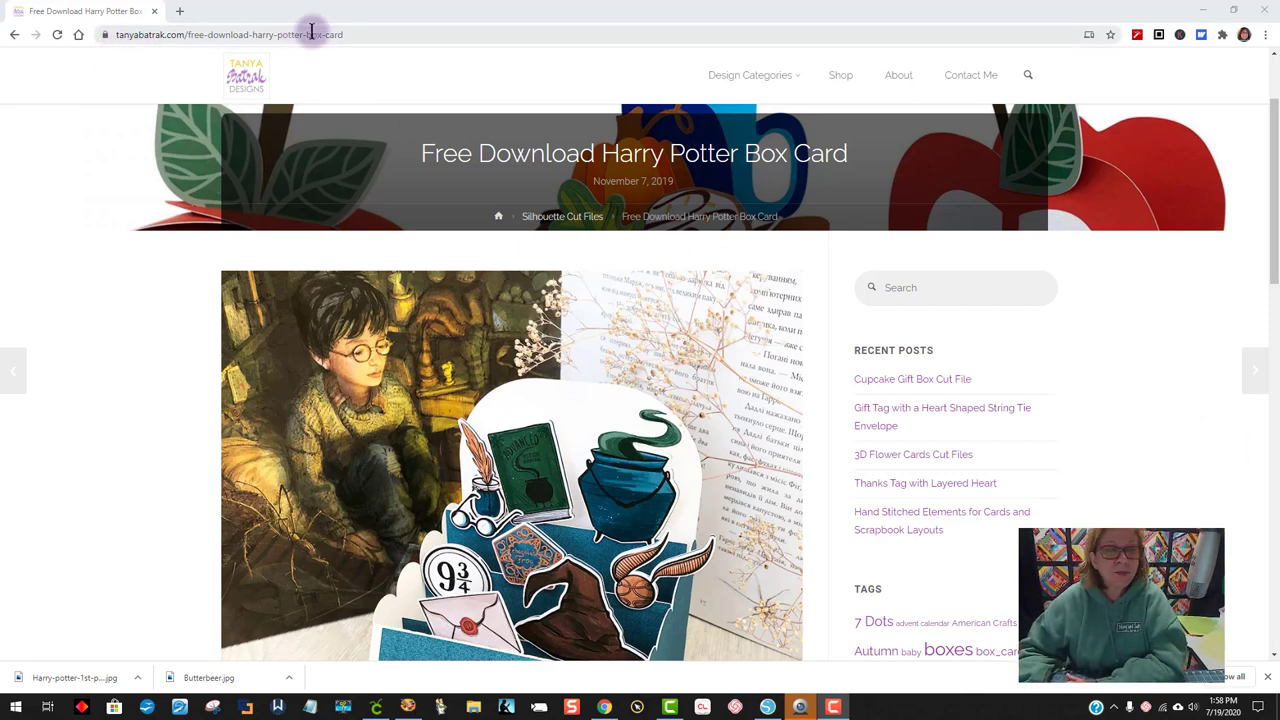
# Step: Download the free Harry Potter box card zip through the download link at the end of the blog post
pyautogui.scroll(-3, 777, 288)
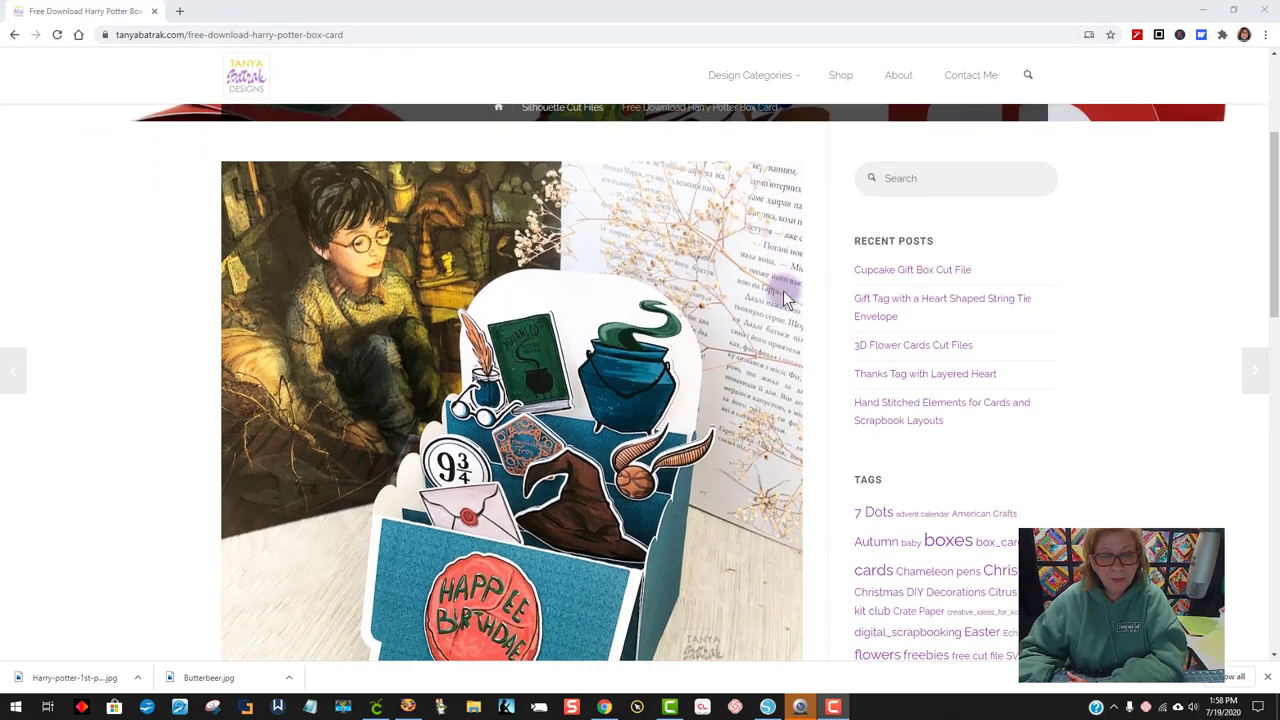
pyautogui.scroll(-5, 783, 290)
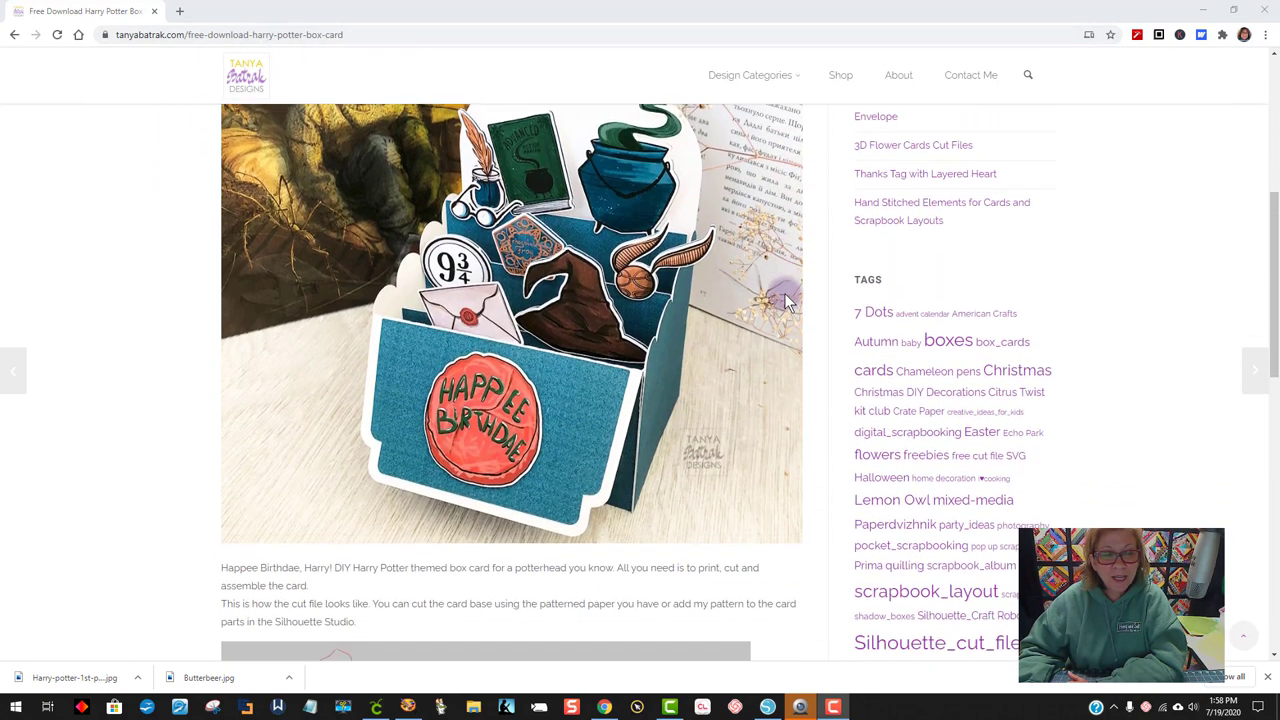
pyautogui.scroll(-5, 781, 295)
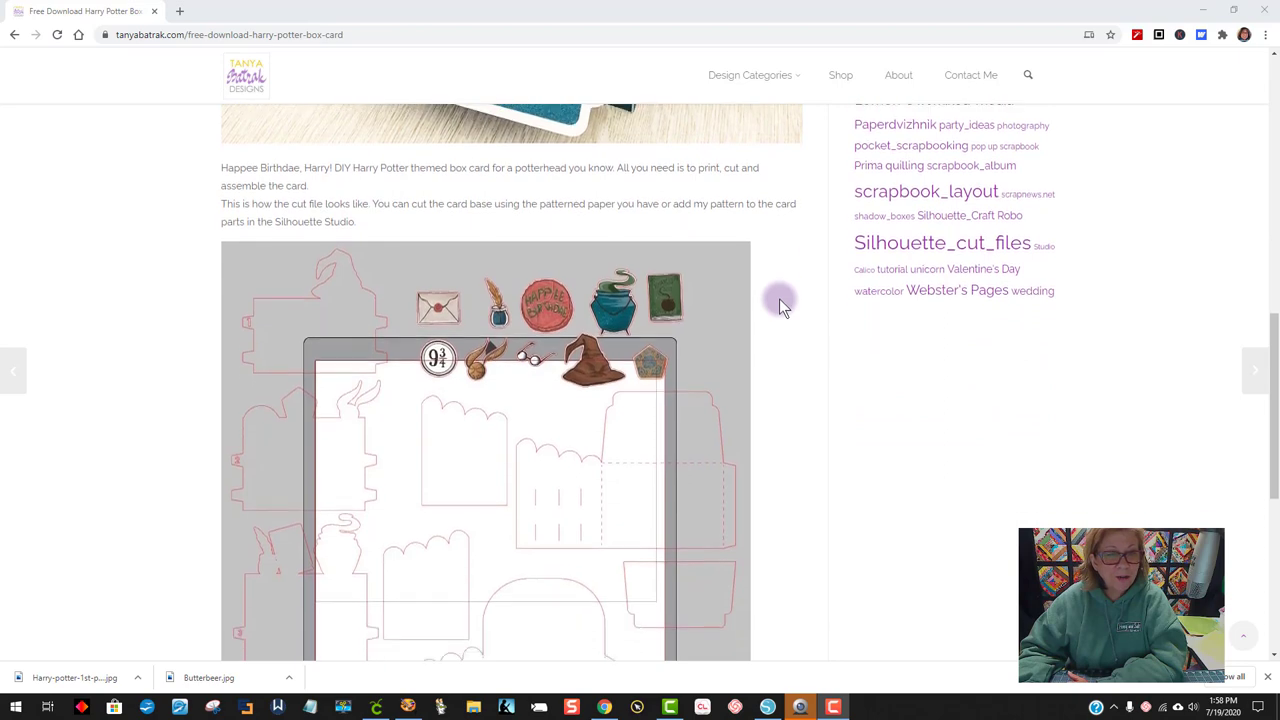
pyautogui.scroll(-4, 588, 303)
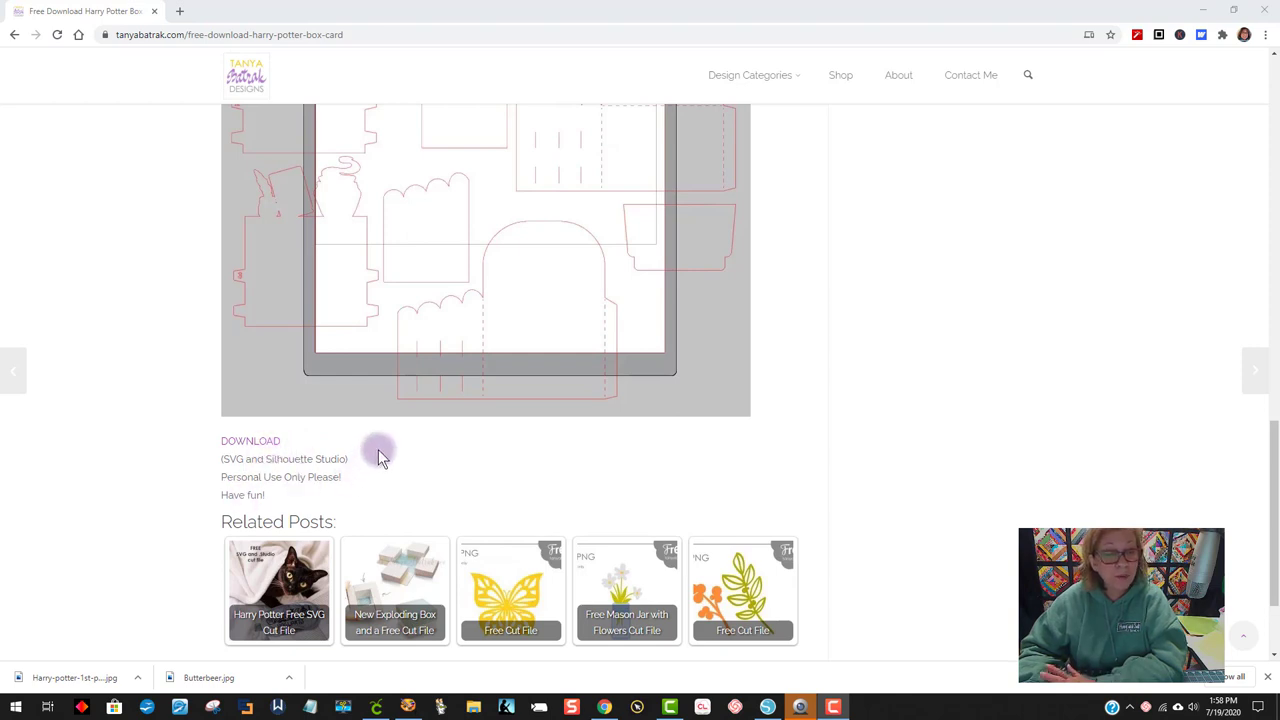
pyautogui.click(258, 445)
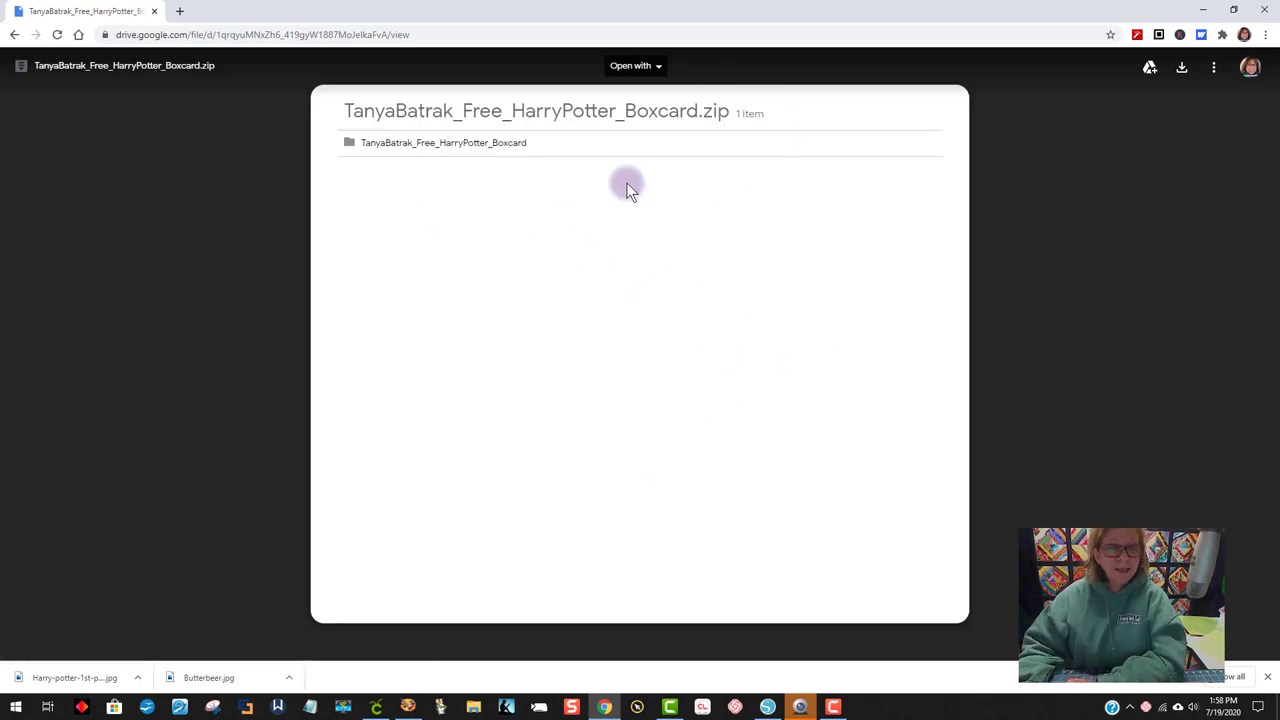
pyautogui.click(1181, 69)
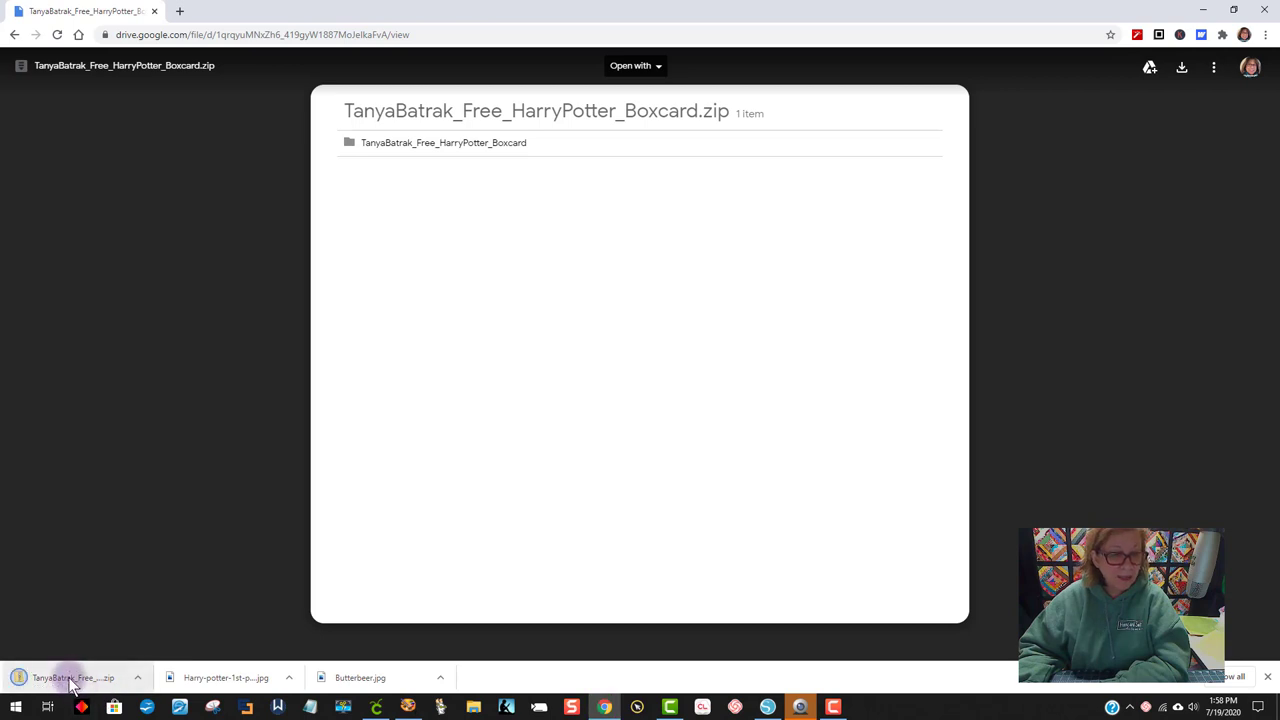
# Step: Open the downloaded TanyaBatrak_Free_HarryPotter_Boxcard archive and extract all its files to the suggested Downloads folder
pyautogui.click(72, 683)
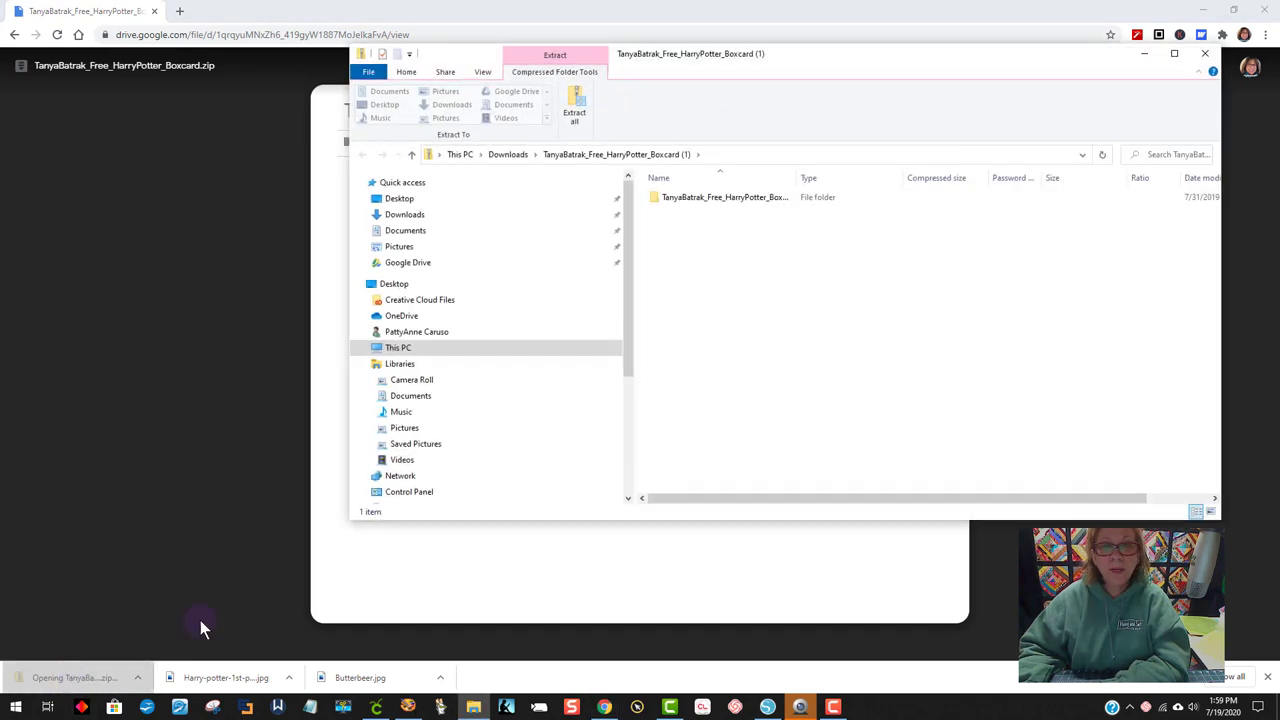
pyautogui.click(1174, 55)
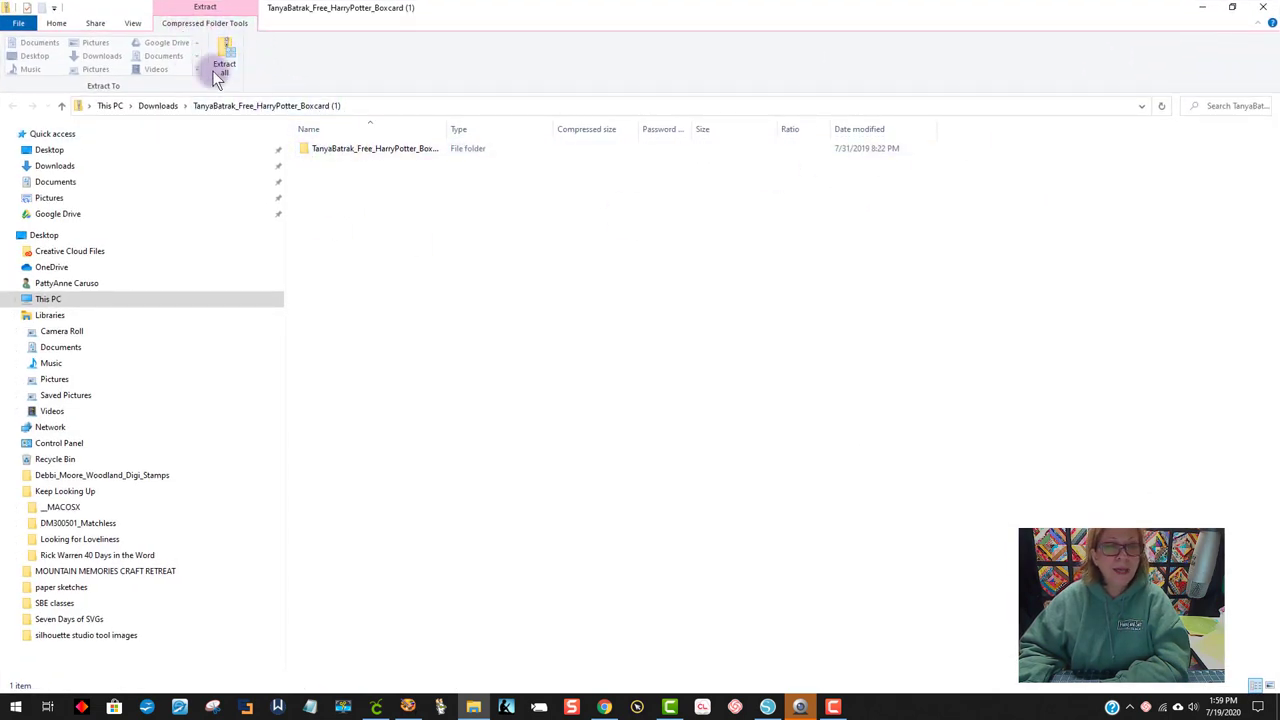
pyautogui.click(213, 74)
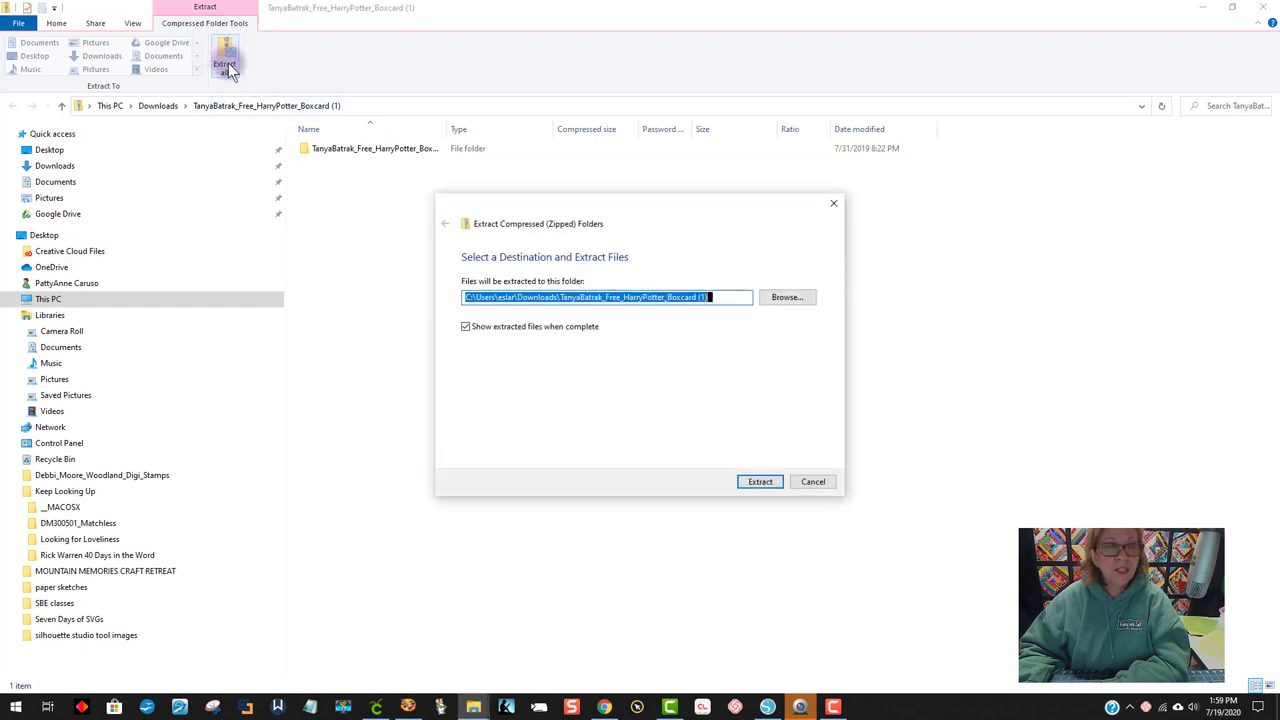
pyautogui.click(759, 482)
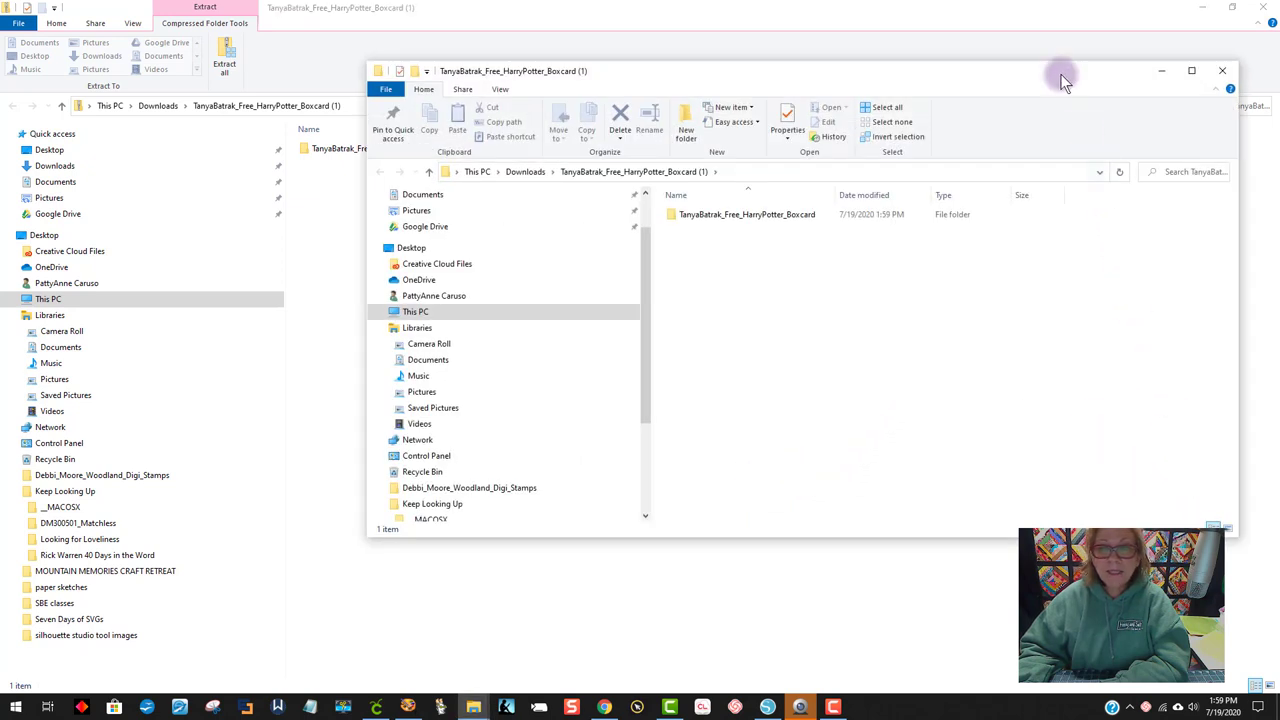
# Step: Open the Silhouette Studio version of 20190731_harry potter_box_card from the extracted TanyaBatrak_Free_HarryPotter_Boxcard folder
pyautogui.moveTo(1033, 77); pyautogui.dragTo(906, 61)
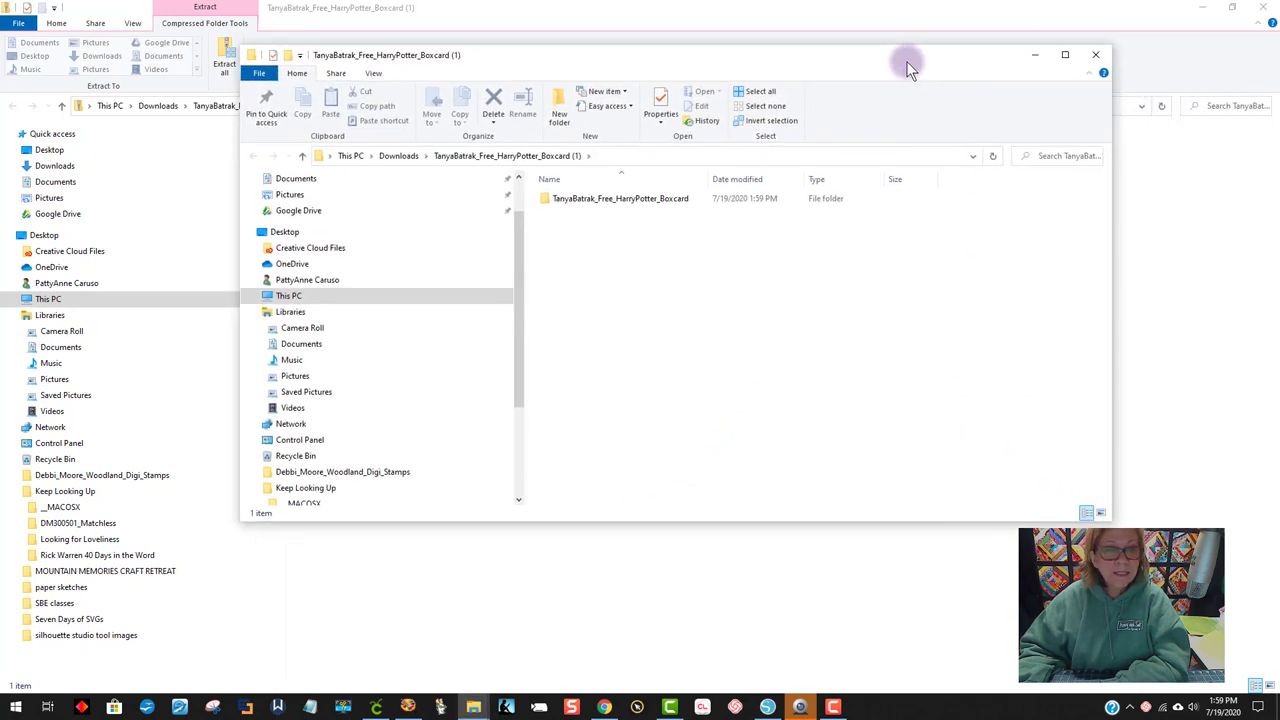
pyautogui.doubleClick(610, 199)
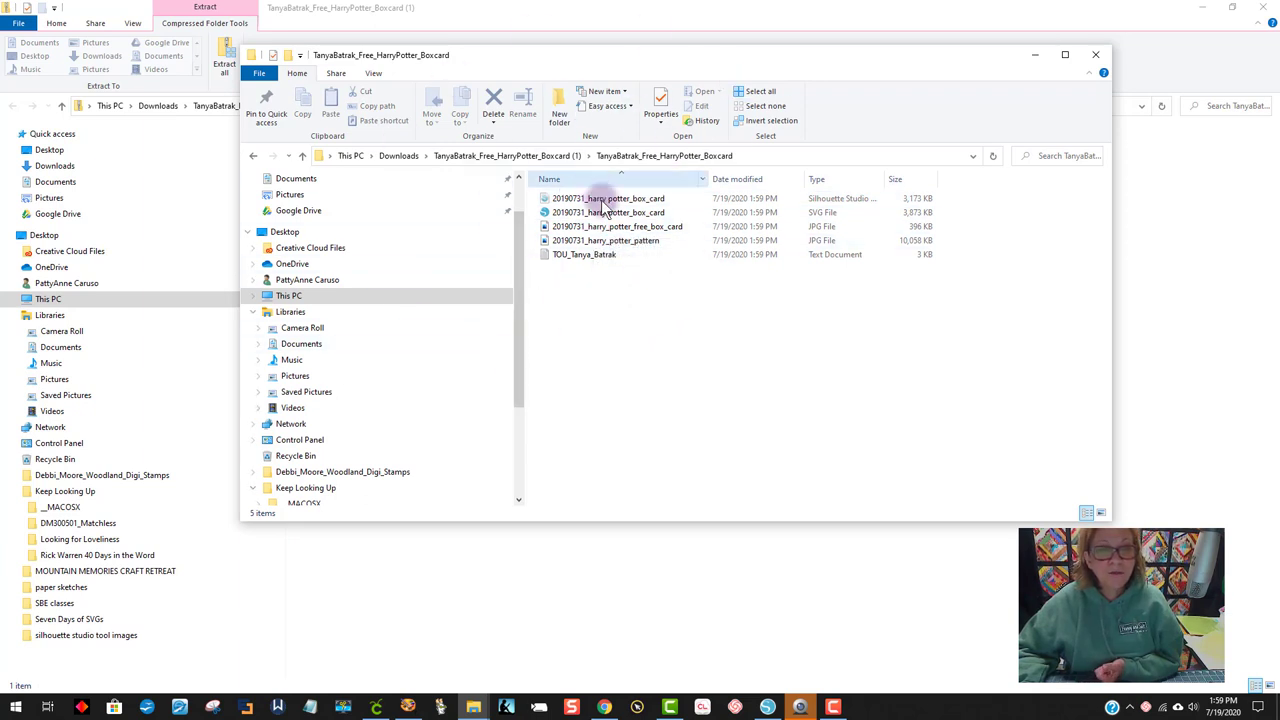
pyautogui.doubleClick(660, 204)
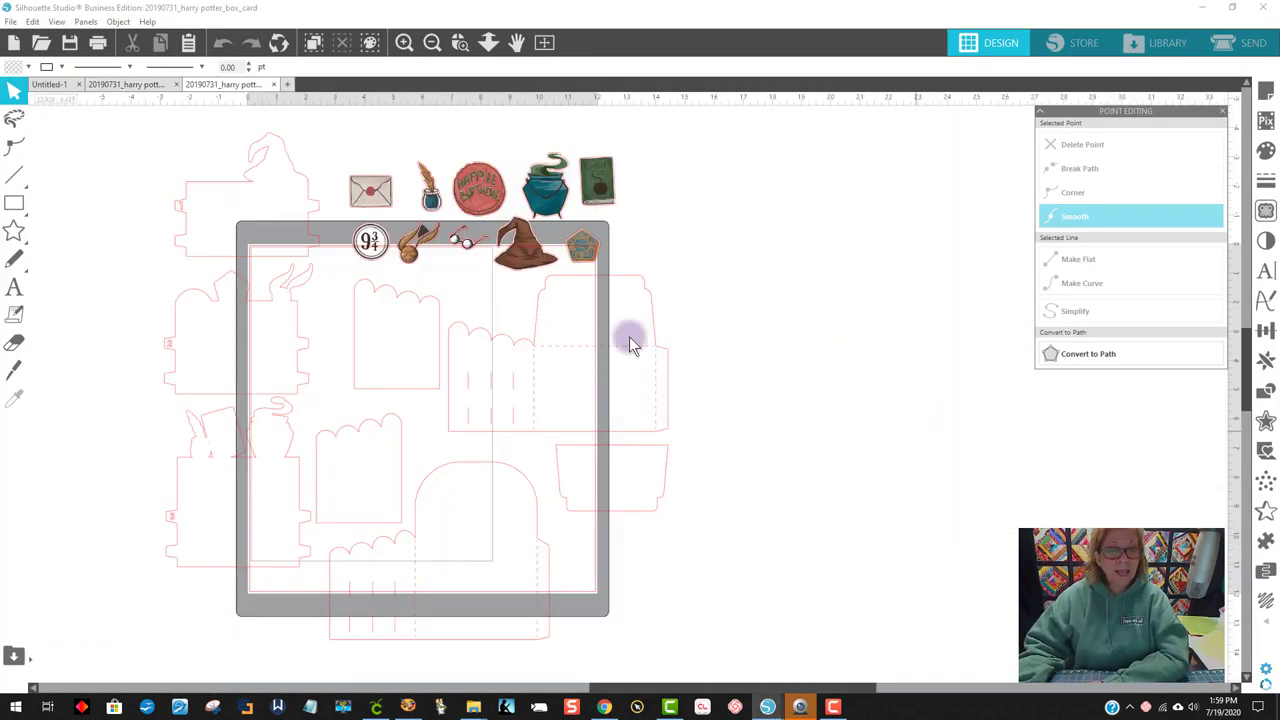
# Step: Move the whole grouped card design to the right so most of it lies beside the cutting mat
pyautogui.moveTo(474, 215); pyautogui.dragTo(790, 203)
pyautogui.click(600, 285)
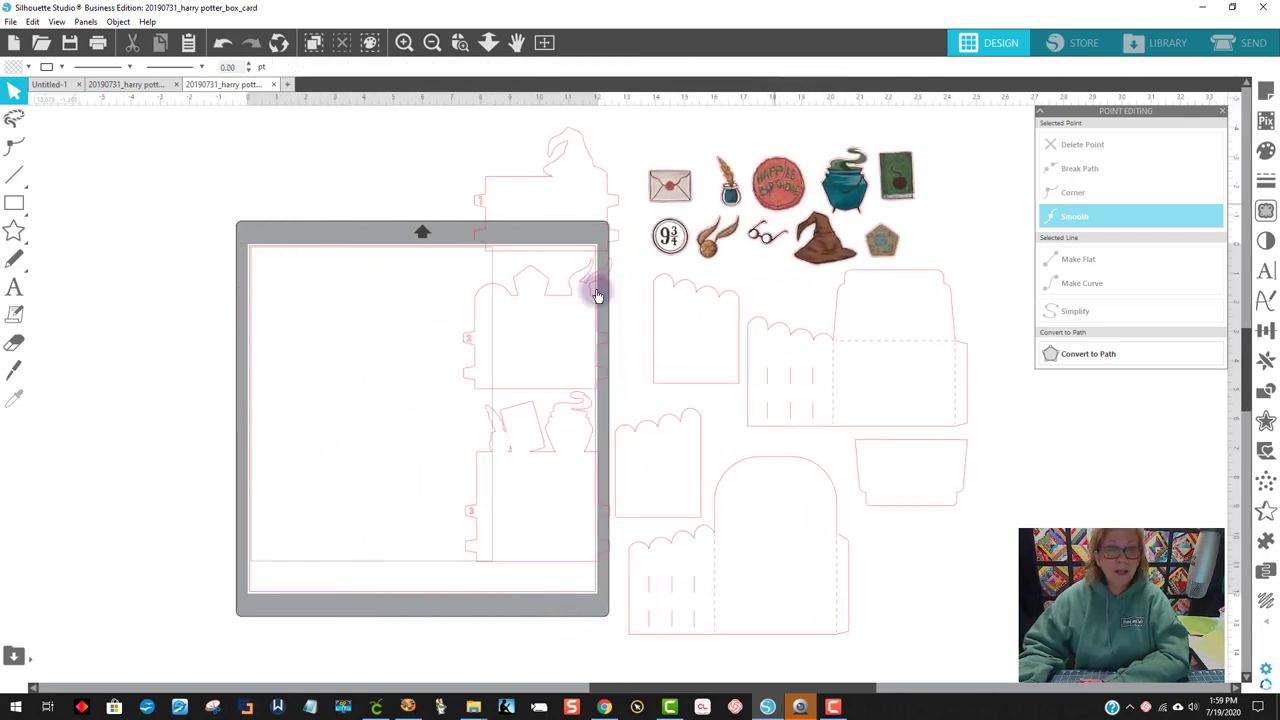
# Step: Set the page media size to 12x12 and hide the print and cut borders
pyautogui.click(1263, 98)
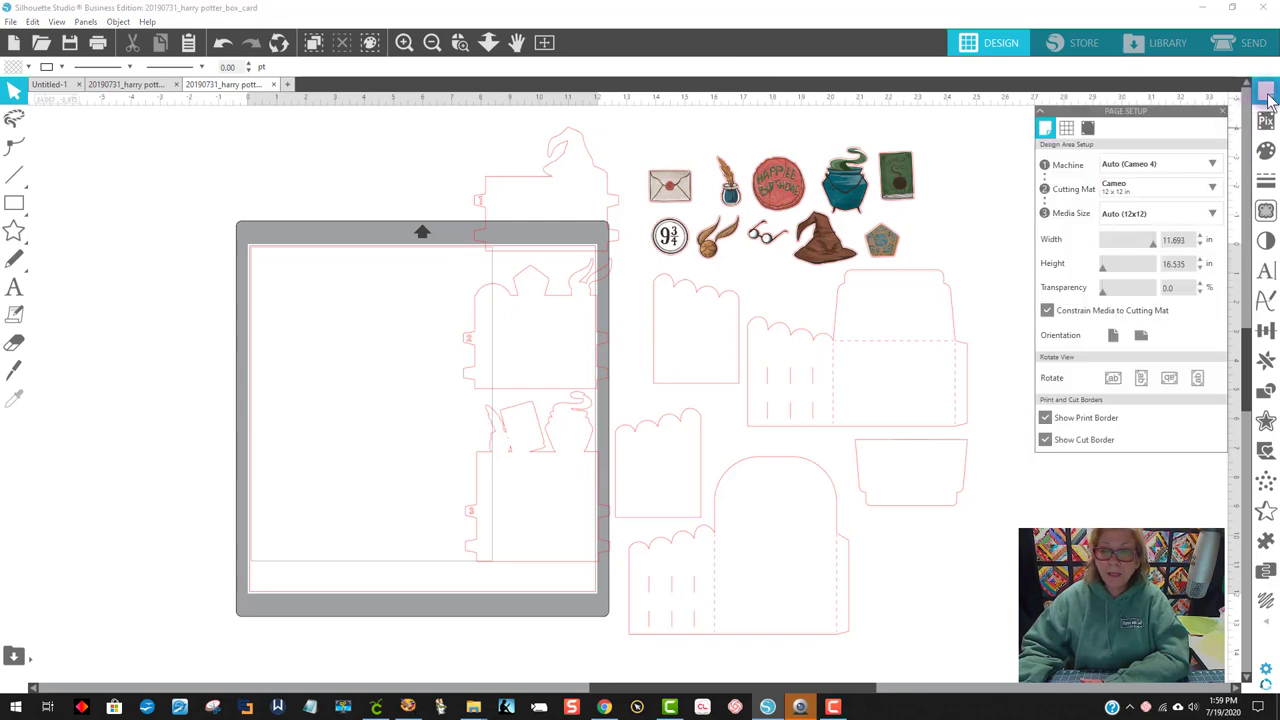
pyautogui.click(1045, 418)
pyautogui.click(1045, 440)
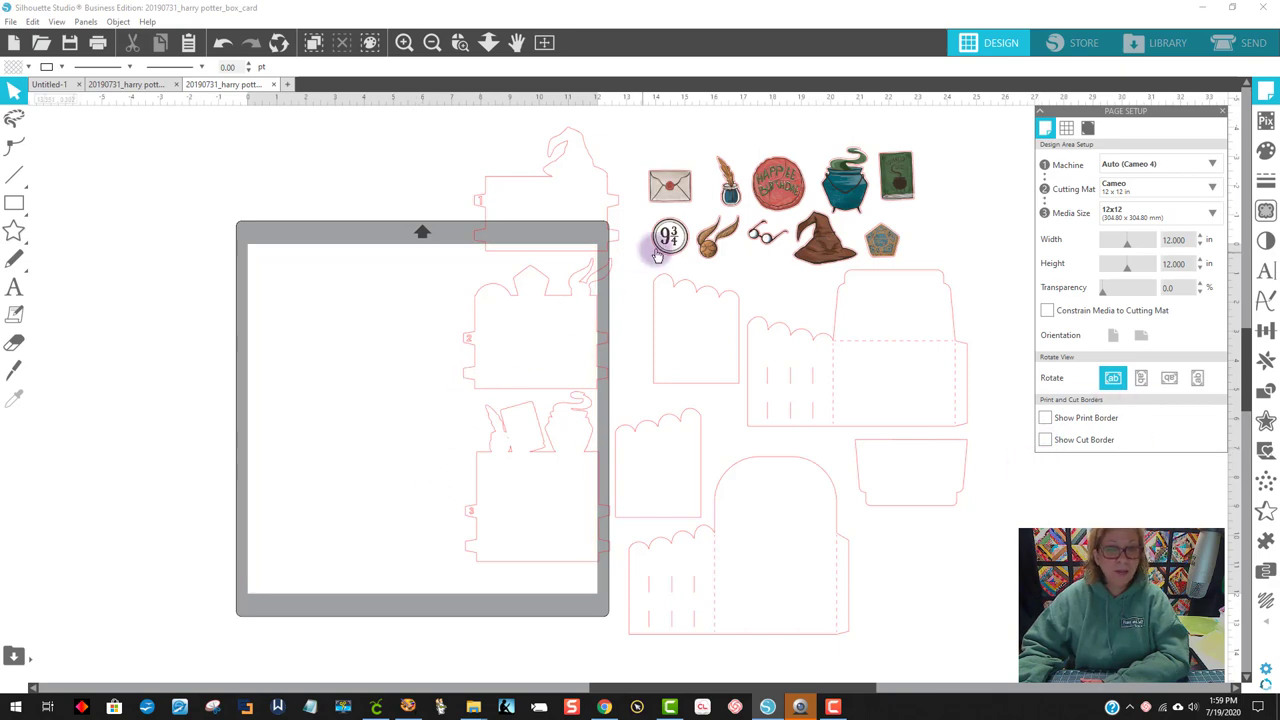
# Step: Shift the card design slightly left and increase the line thickness of all its pieces to 4.00 pt
pyautogui.moveTo(657, 256)
pyautogui.mouseDown()
pyautogui.moveTo(627, 258)
pyautogui.moveTo(639, 251)
pyautogui.mouseUp()
pyautogui.click(609, 251)
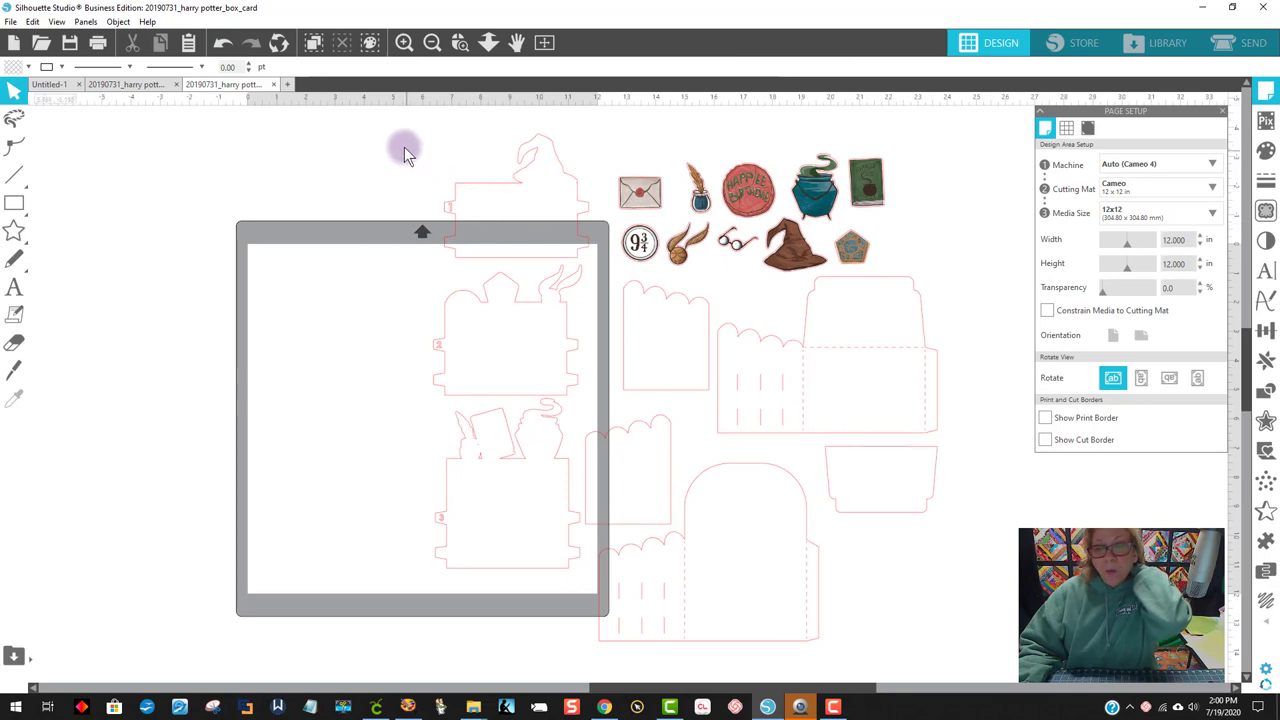
pyautogui.moveTo(395, 145); pyautogui.dragTo(714, 464)
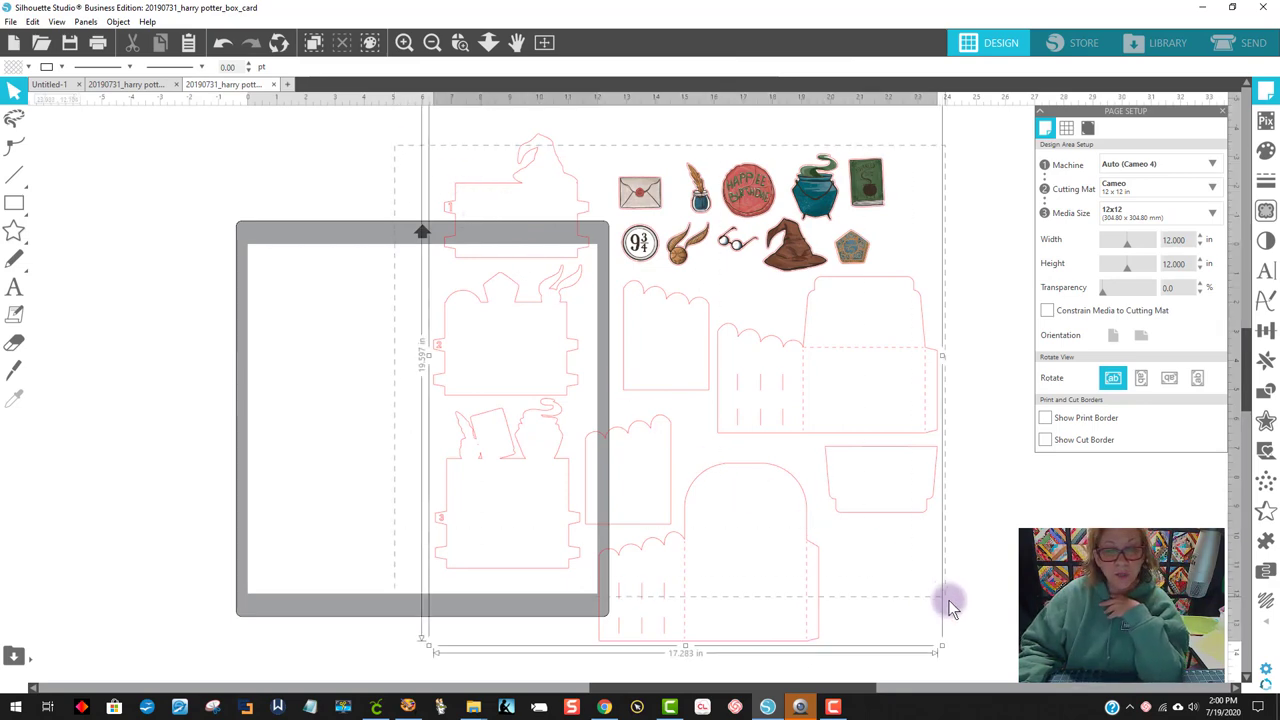
pyautogui.moveTo(969, 641); pyautogui.dragTo(977, 662)
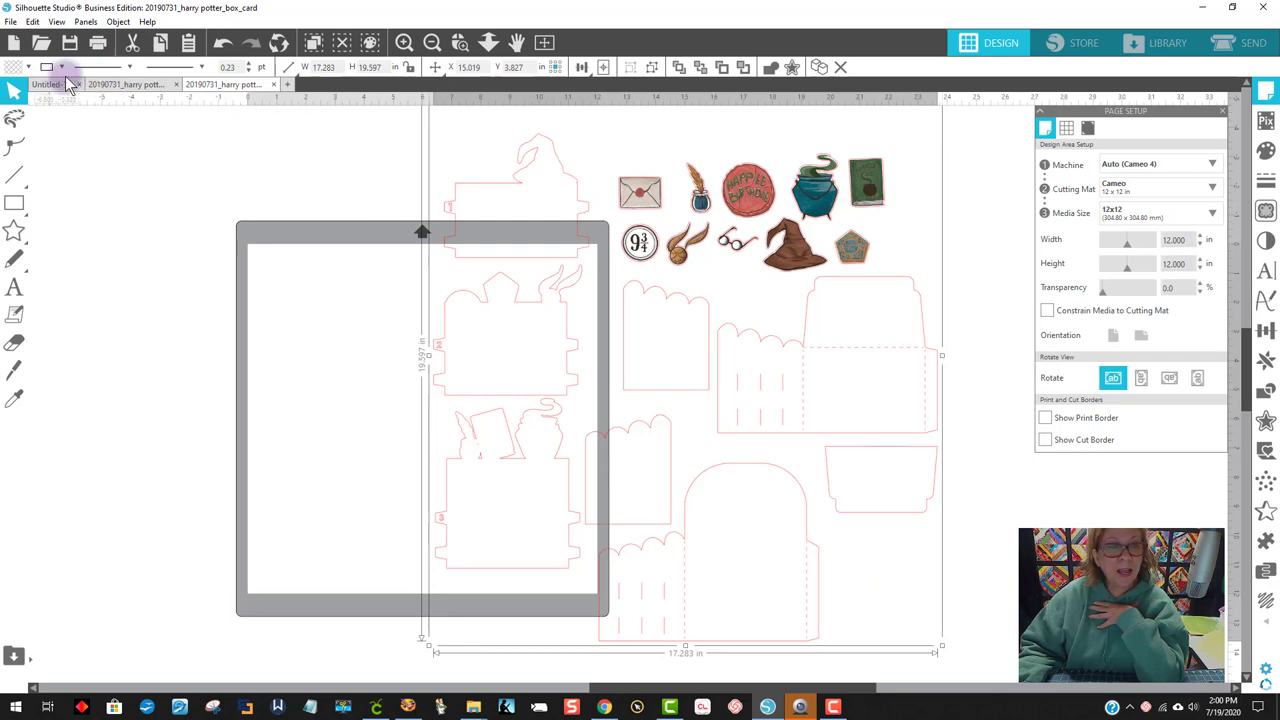
pyautogui.click(251, 64)
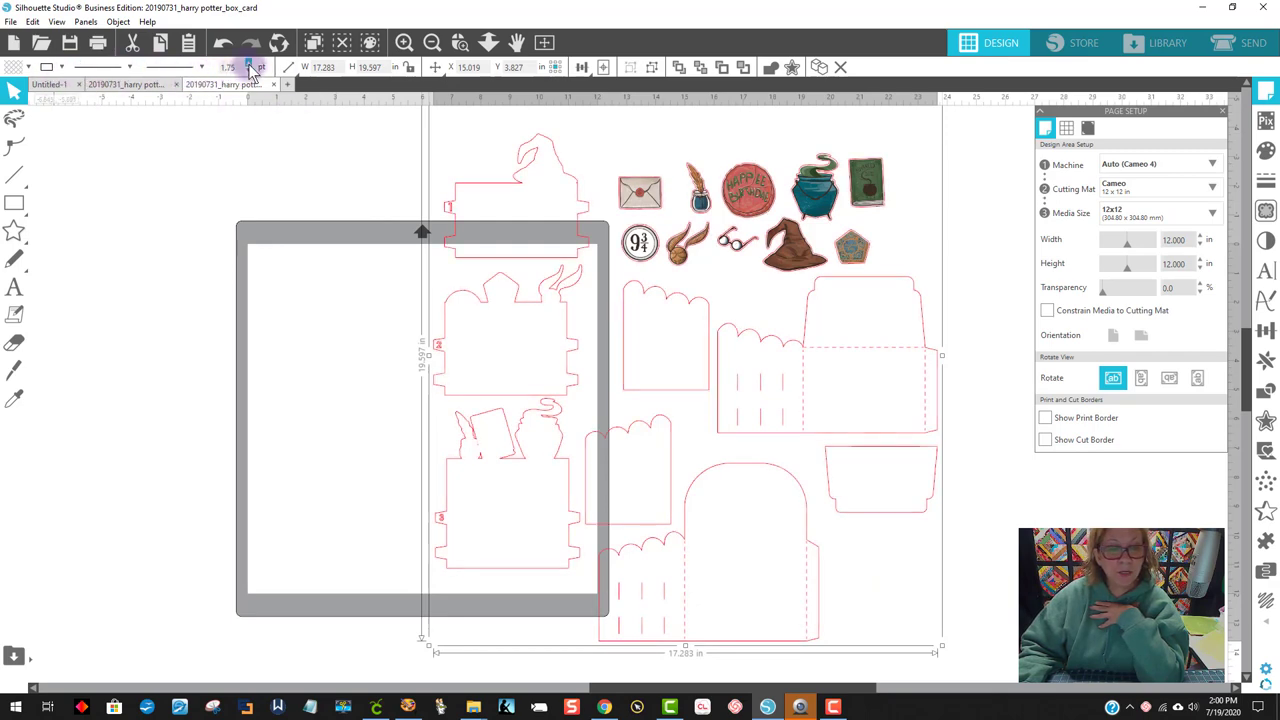
pyautogui.click(249, 63)
pyautogui.click(249, 63)
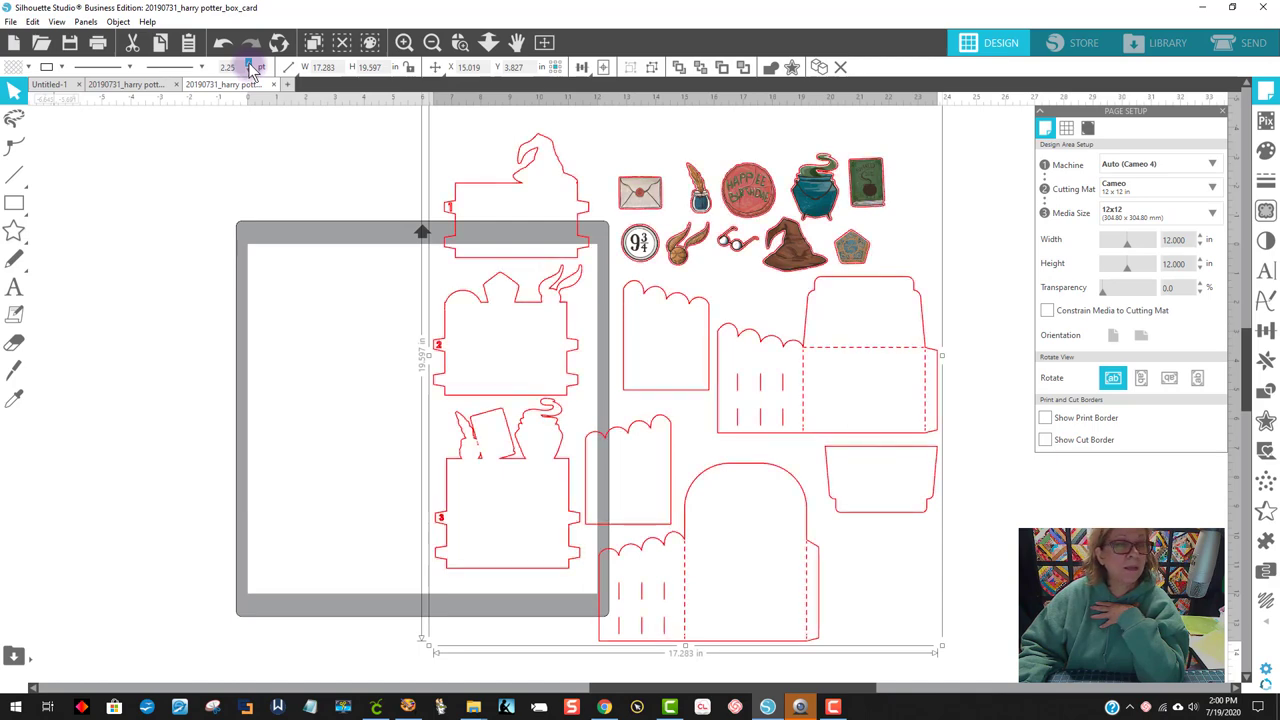
pyautogui.click(1013, 578)
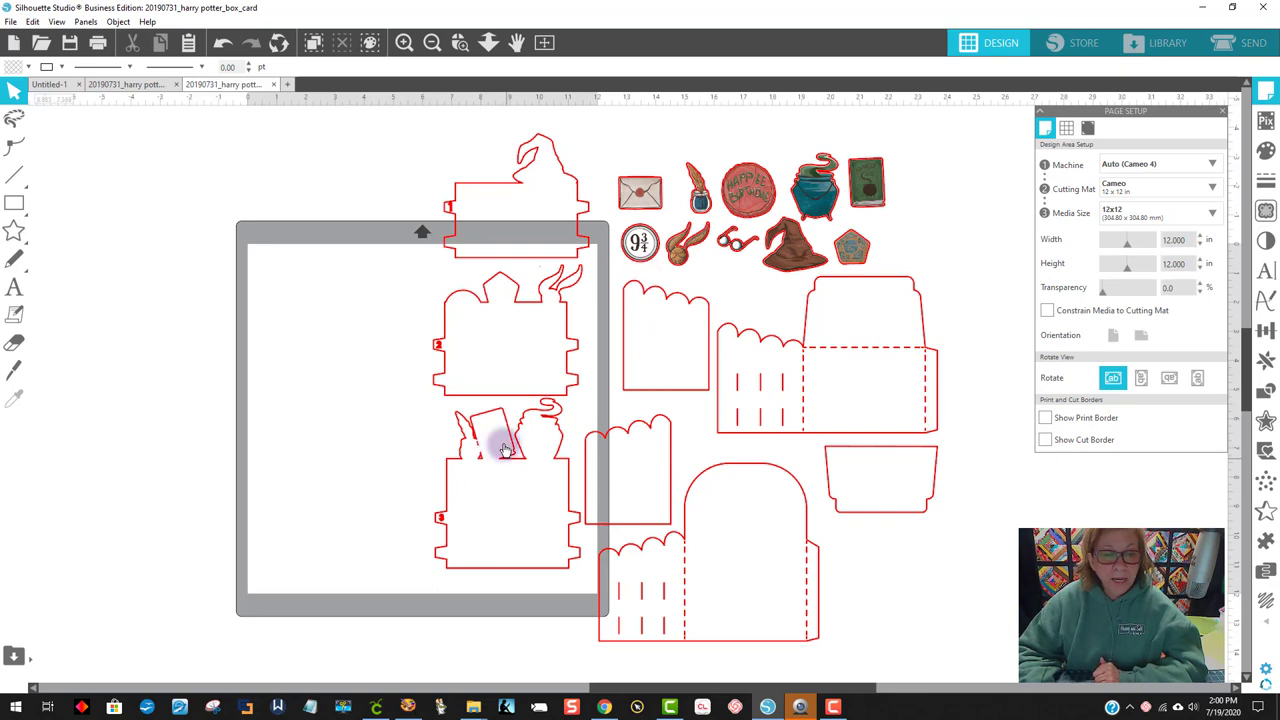
# Step: Ungroup the card design, working close up on the quill, book and cauldron outlines of piece 3
pyautogui.click(459, 42)
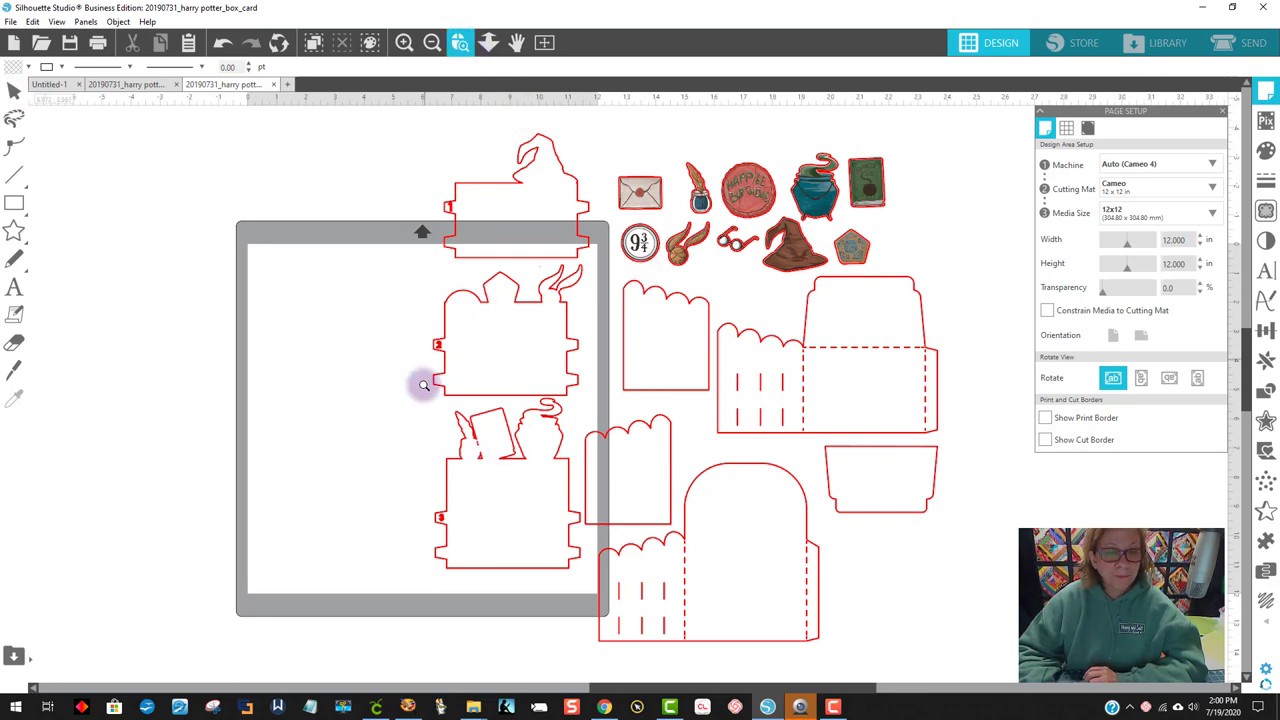
pyautogui.moveTo(430, 400); pyautogui.dragTo(580, 515)
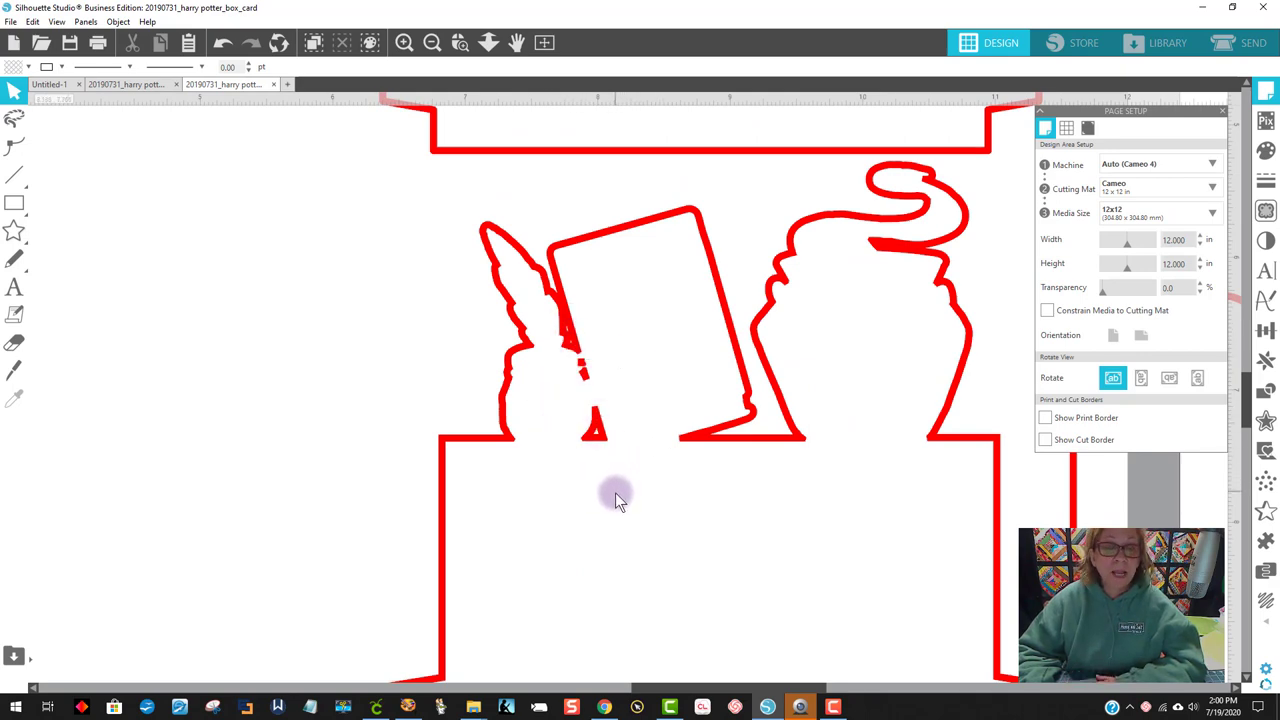
pyautogui.click(596, 444)
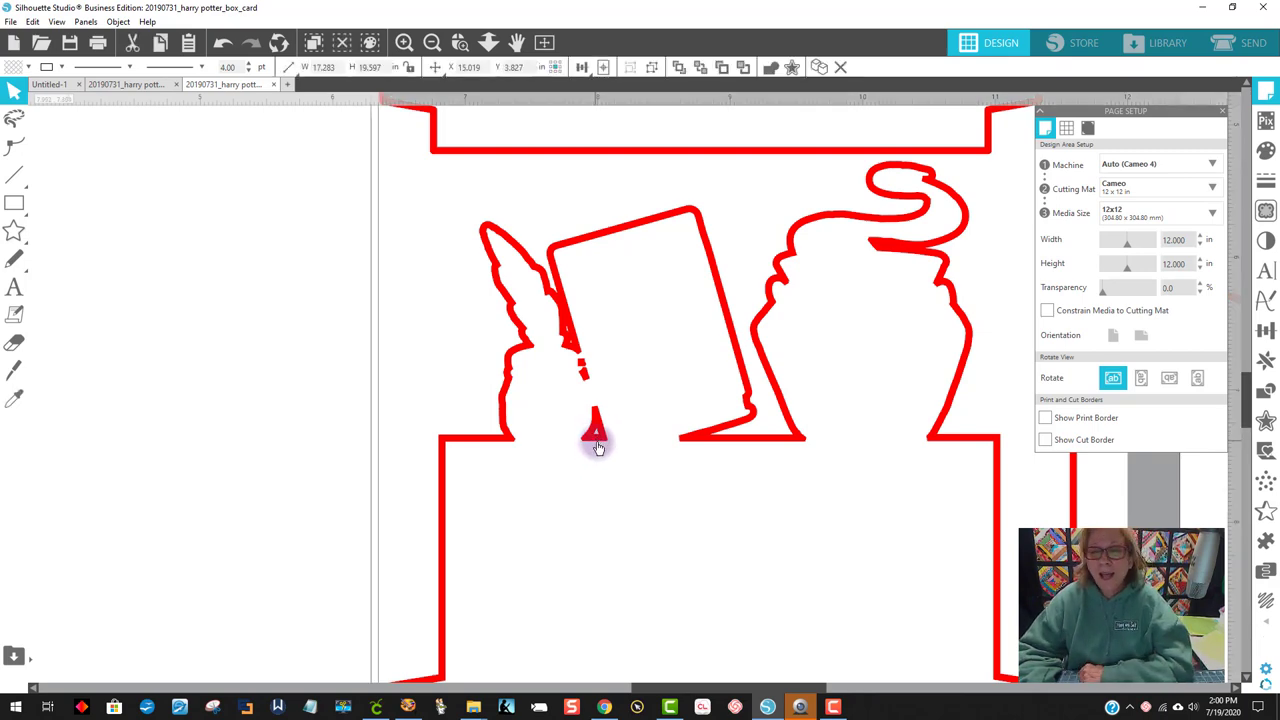
pyautogui.rightClick(625, 443)
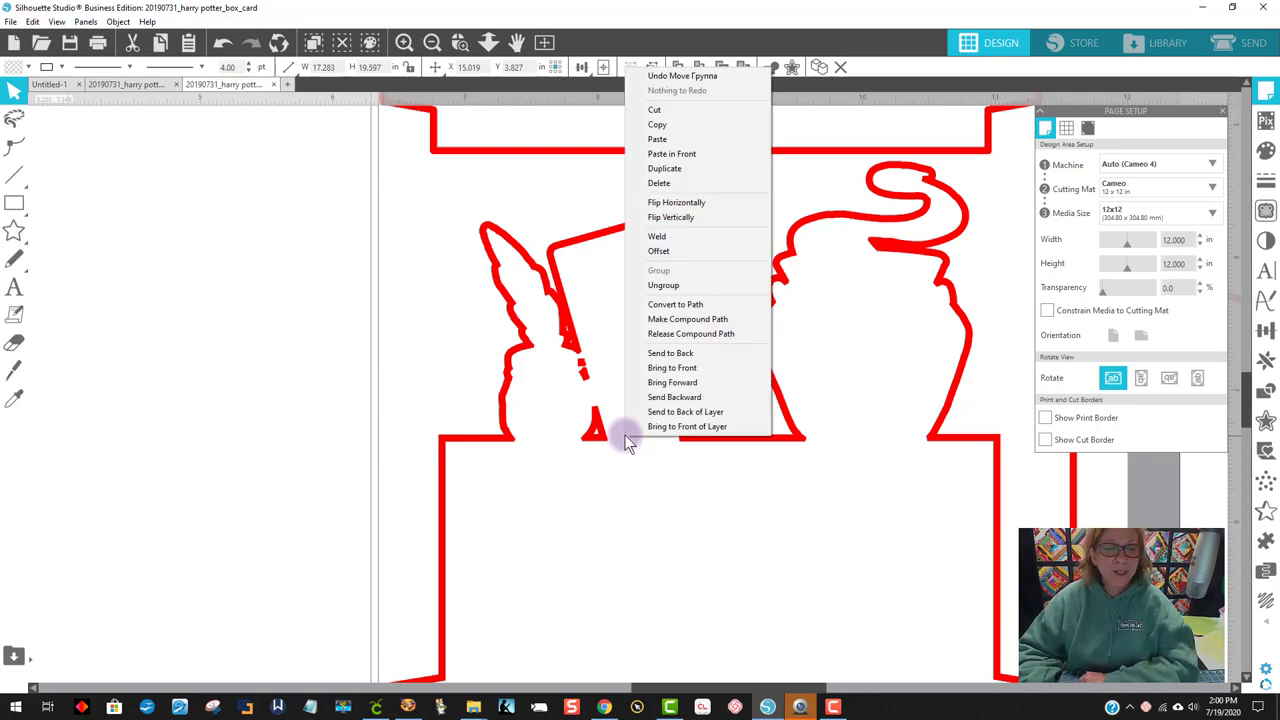
pyautogui.click(757, 284)
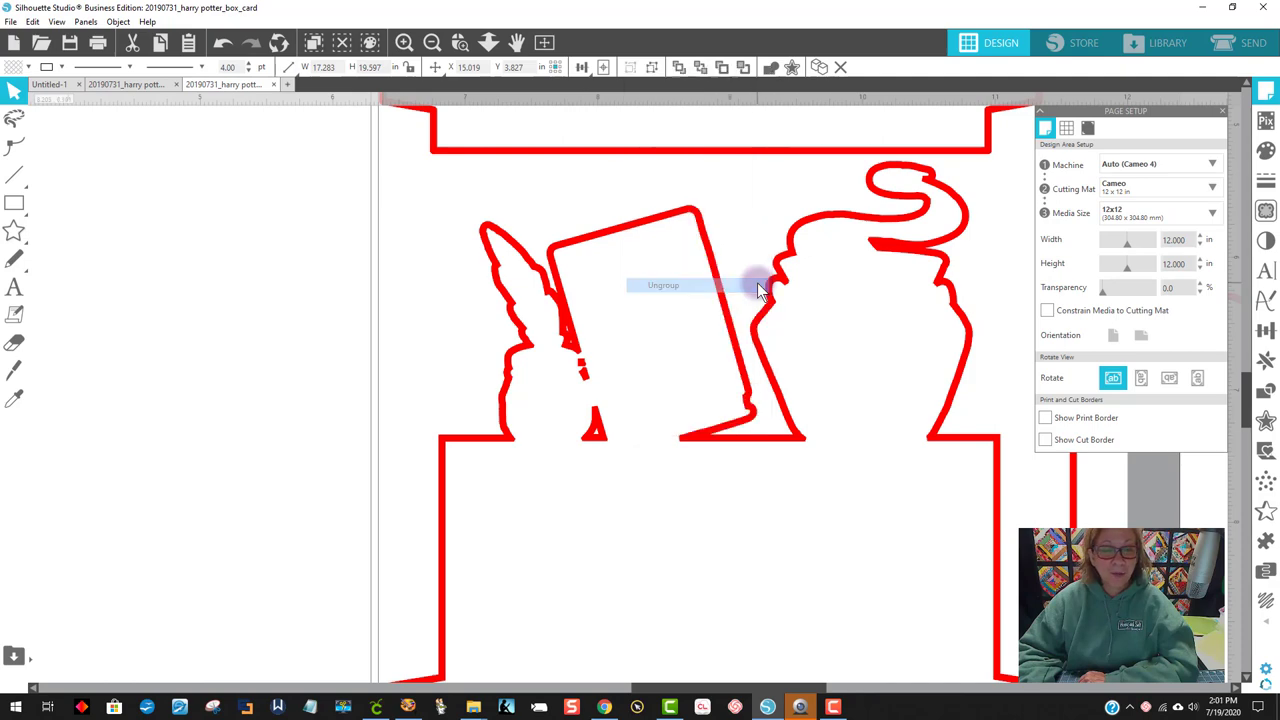
pyautogui.click(254, 383)
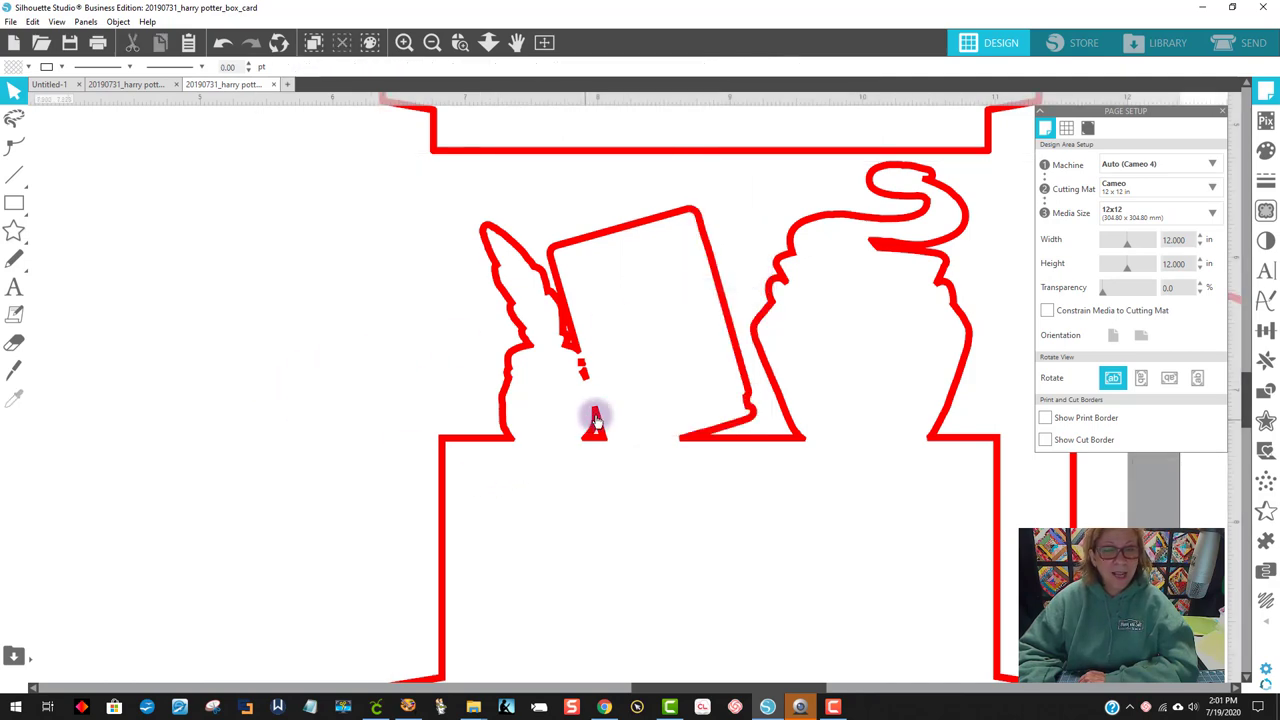
# Step: Edit the points of piece 3's outline and delete the two small stray fragments below the overlap of the quill and book
pyautogui.doubleClick(610, 245)
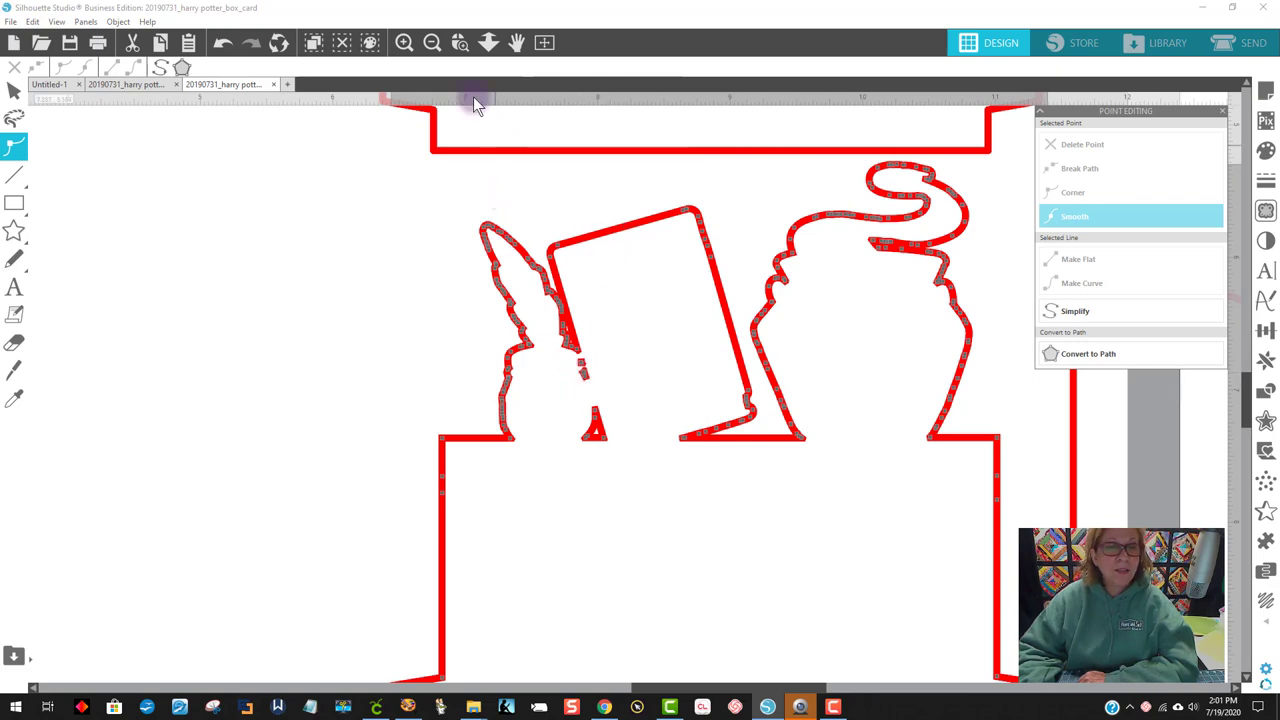
pyautogui.click(461, 44)
pyautogui.moveTo(469, 294); pyautogui.dragTo(648, 425)
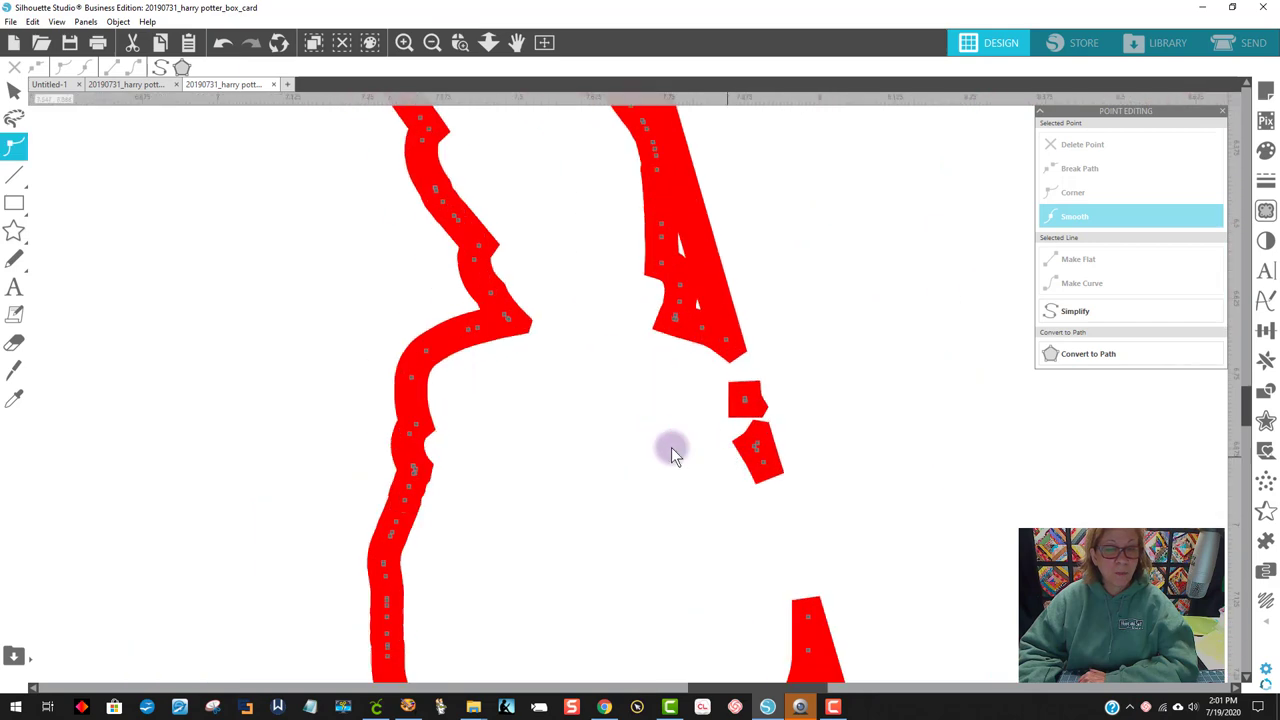
pyautogui.click(764, 462)
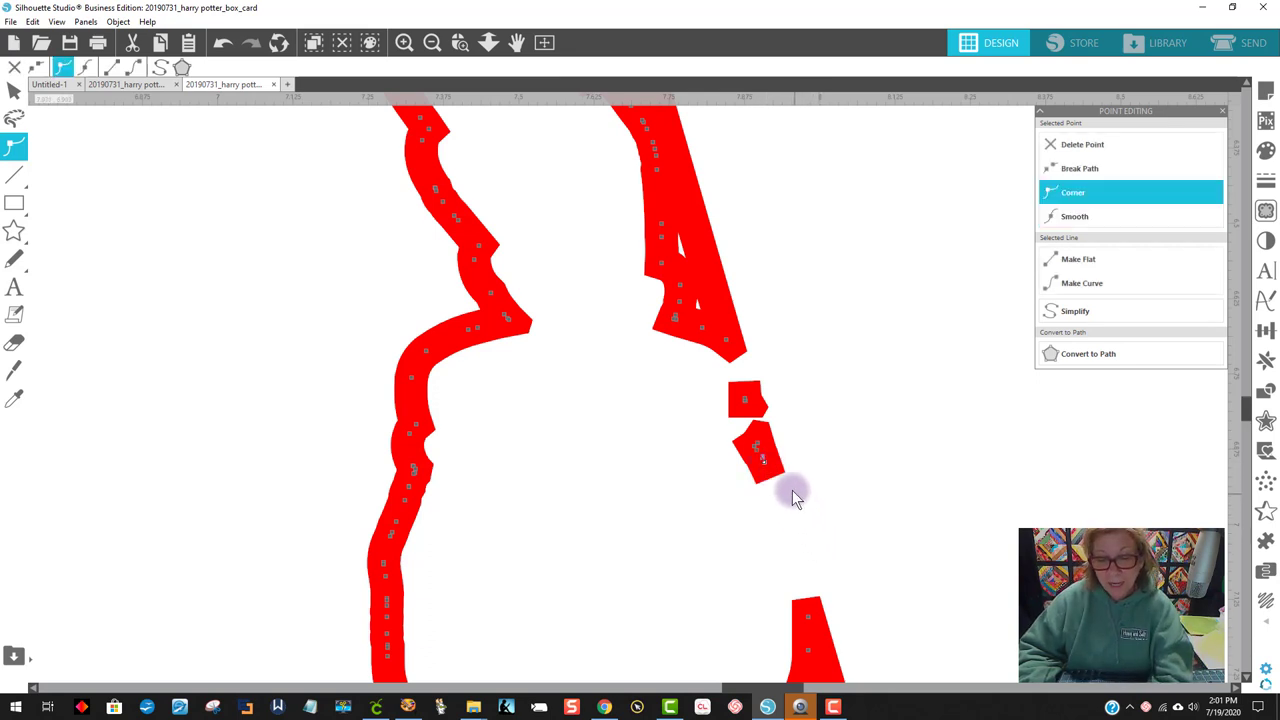
pyautogui.press('Delete')
pyautogui.press('Delete')
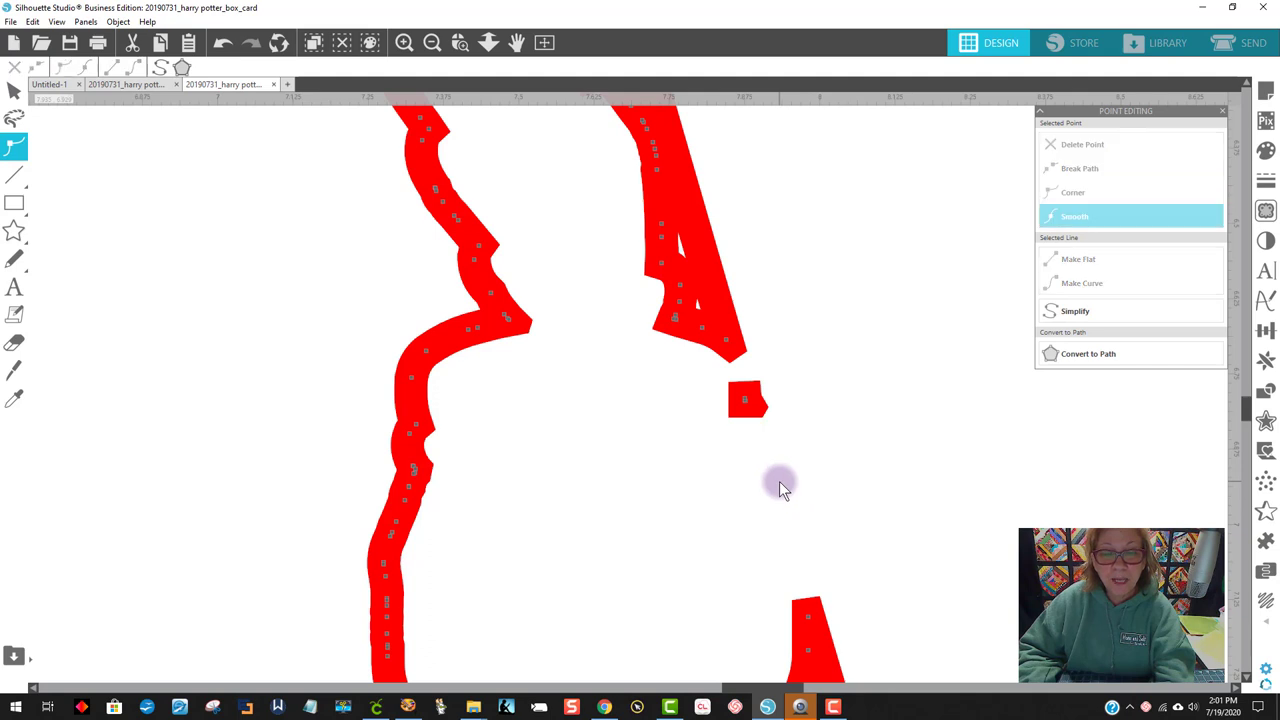
pyautogui.click(749, 404)
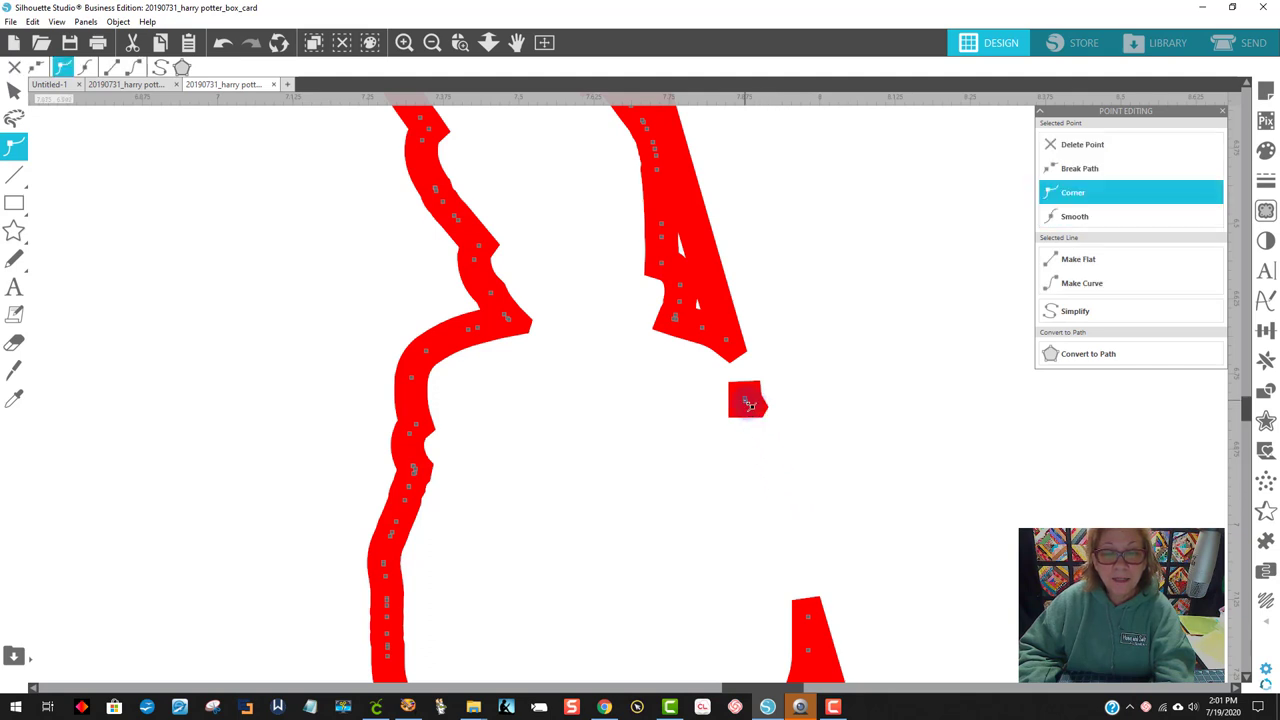
pyautogui.press('Delete')
pyautogui.scroll(2, 858, 363)
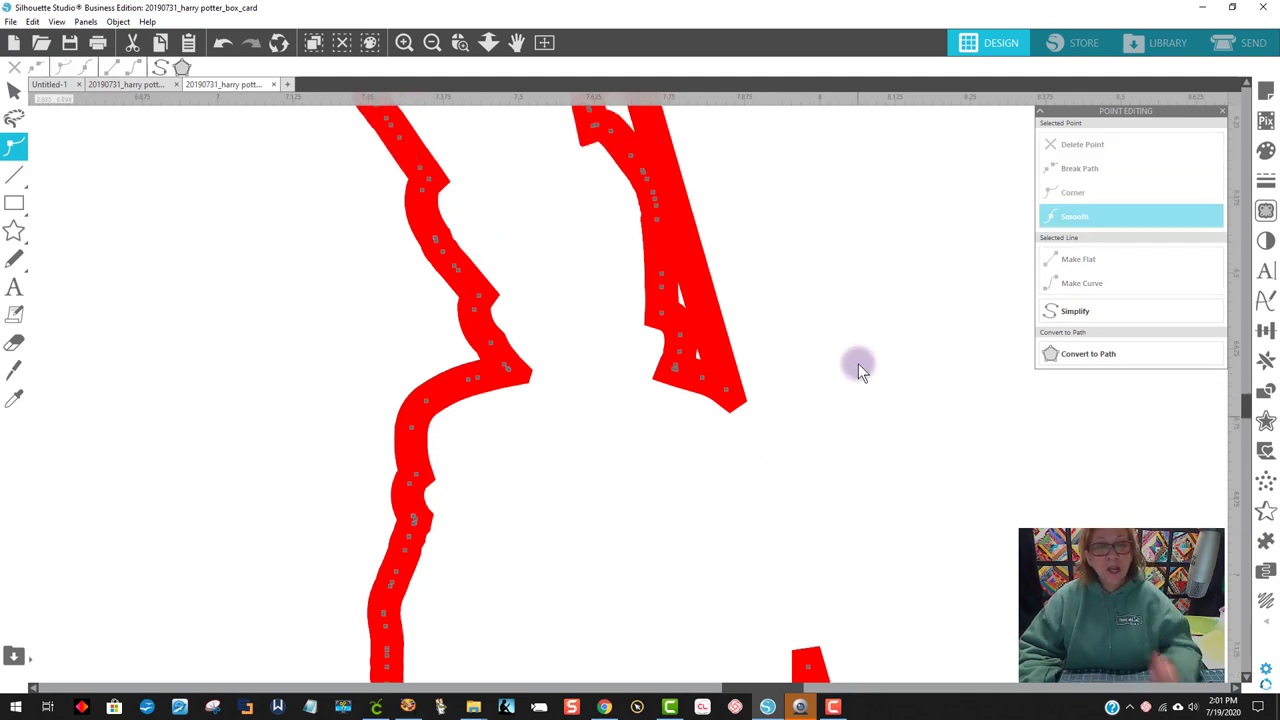
pyautogui.scroll(1, 858, 555)
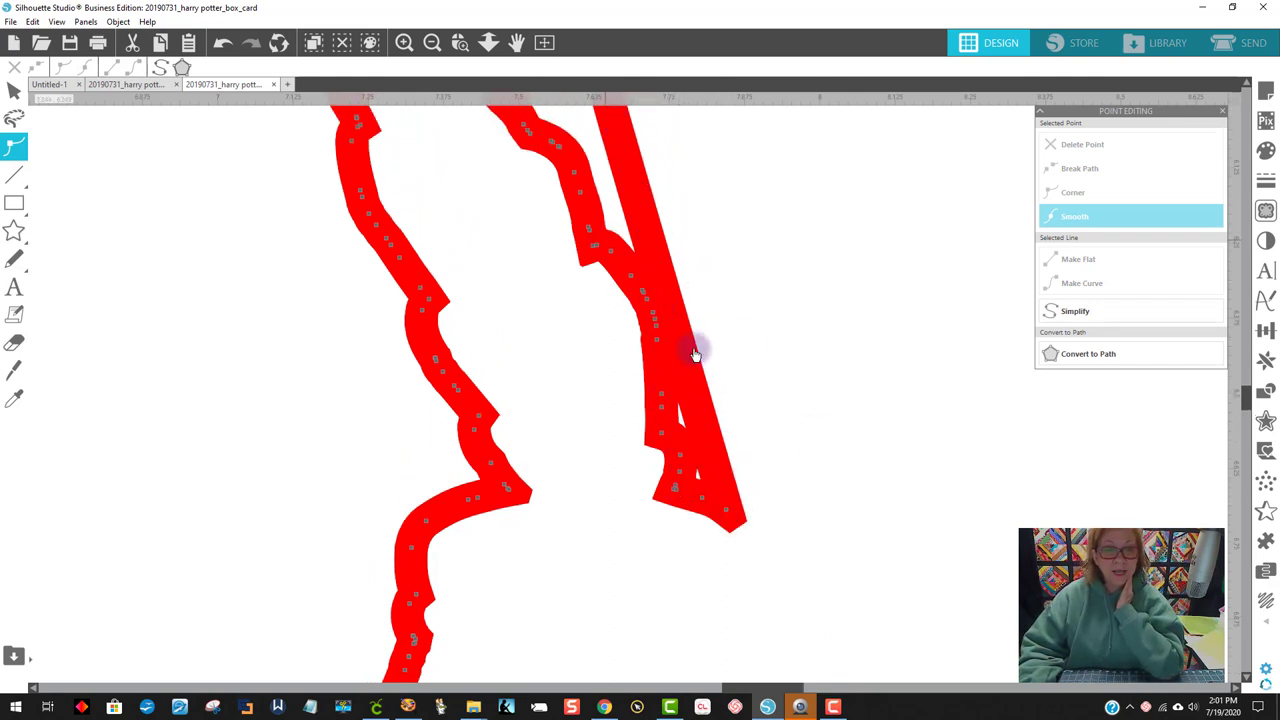
# Step: Delete the points one by one along the overlapping spike between the quill and book outlines of piece 3, back up to a short notch
pyautogui.click(731, 513)
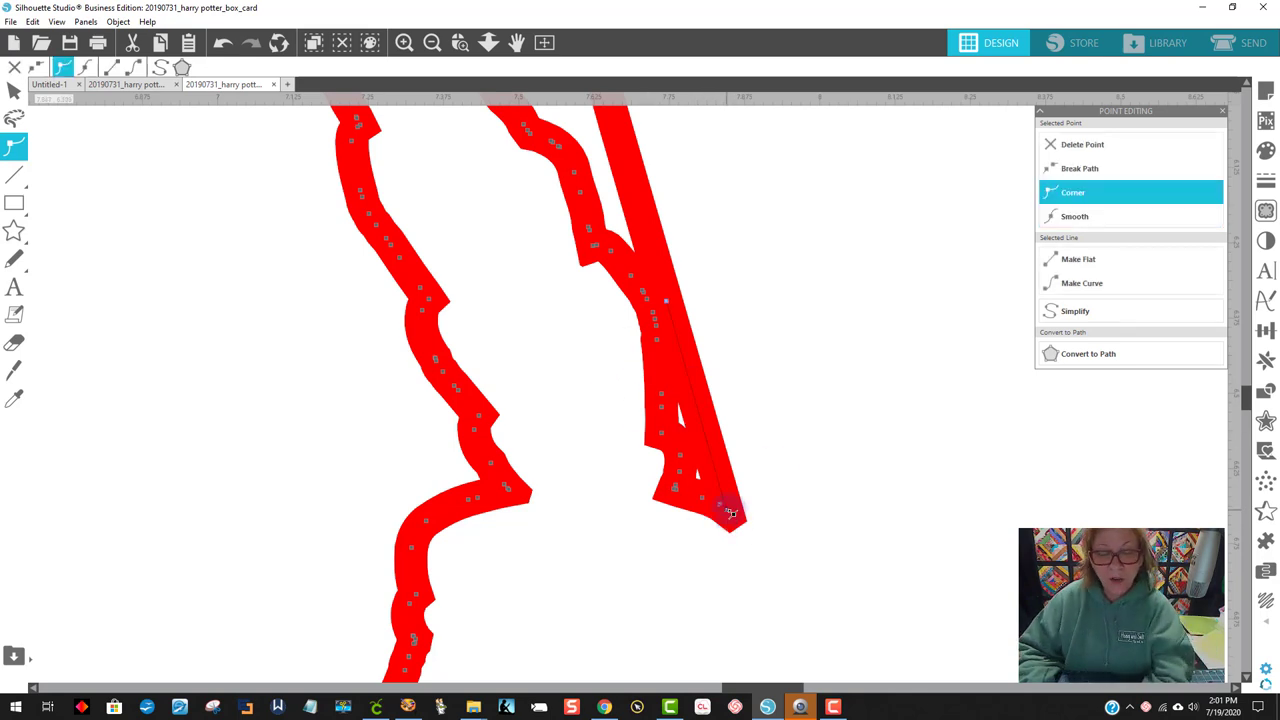
pyautogui.click(735, 520)
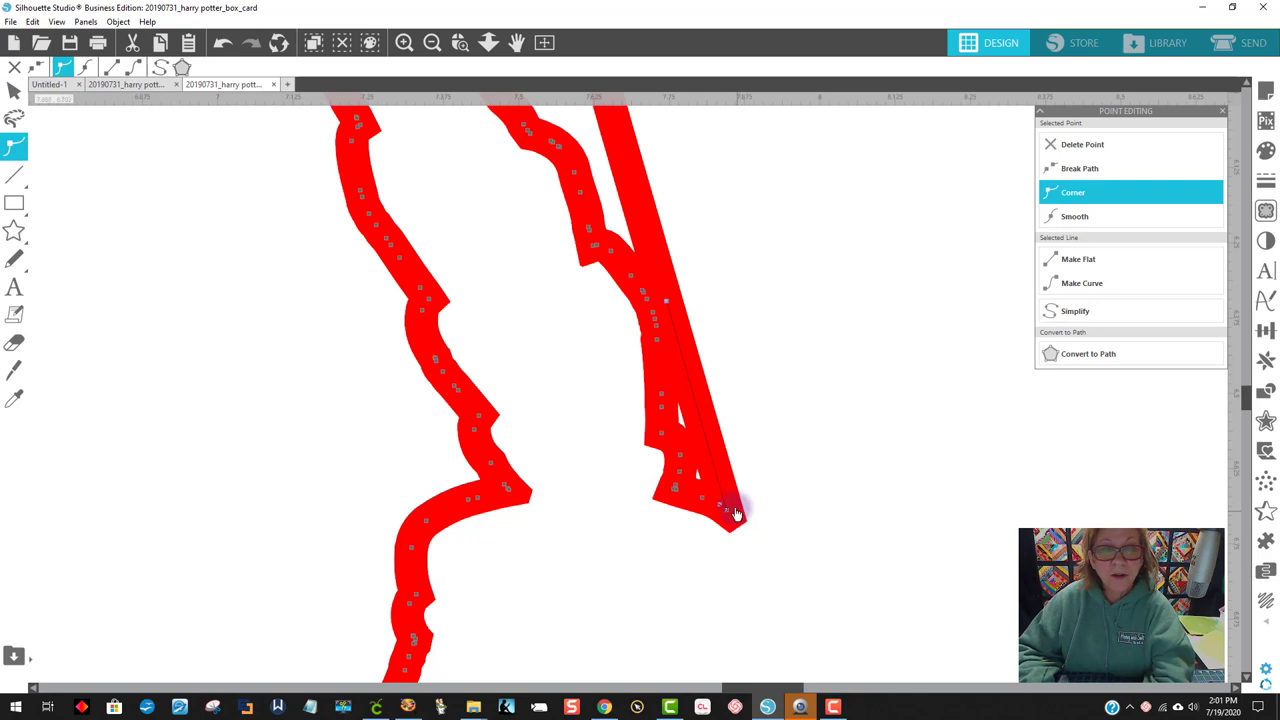
pyautogui.press('Delete')
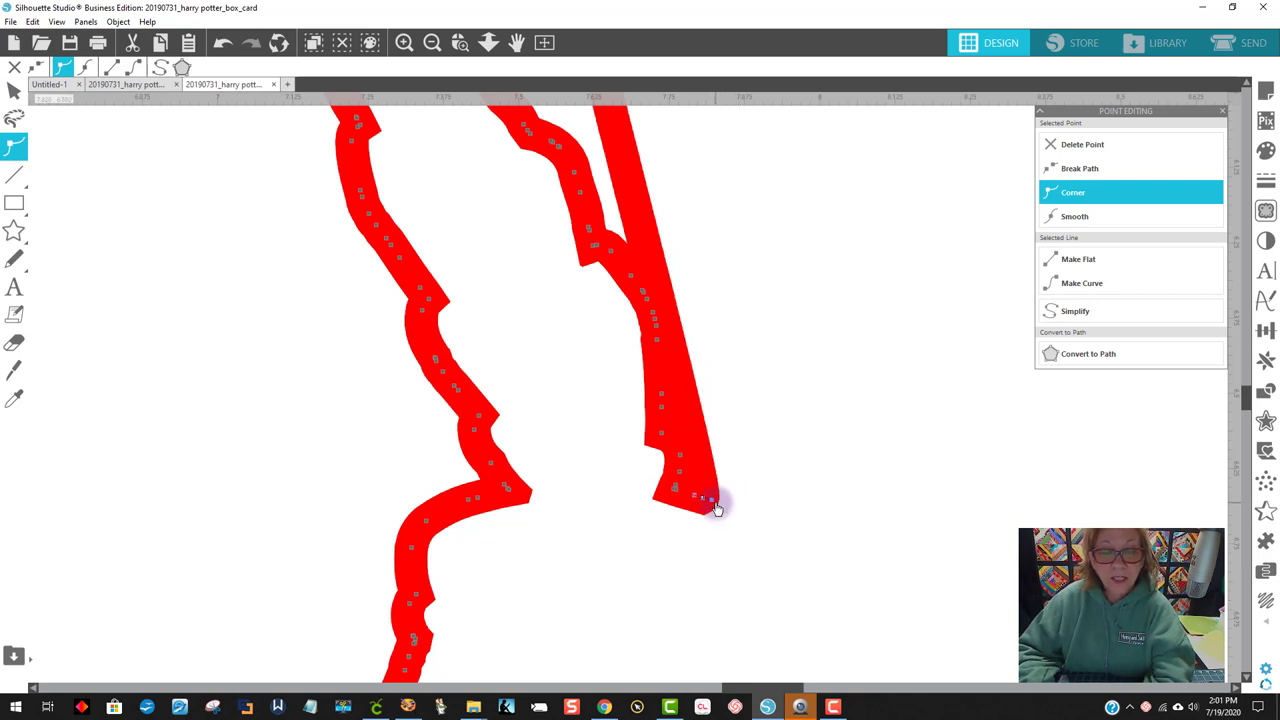
pyautogui.press('Delete')
pyautogui.press('Delete')
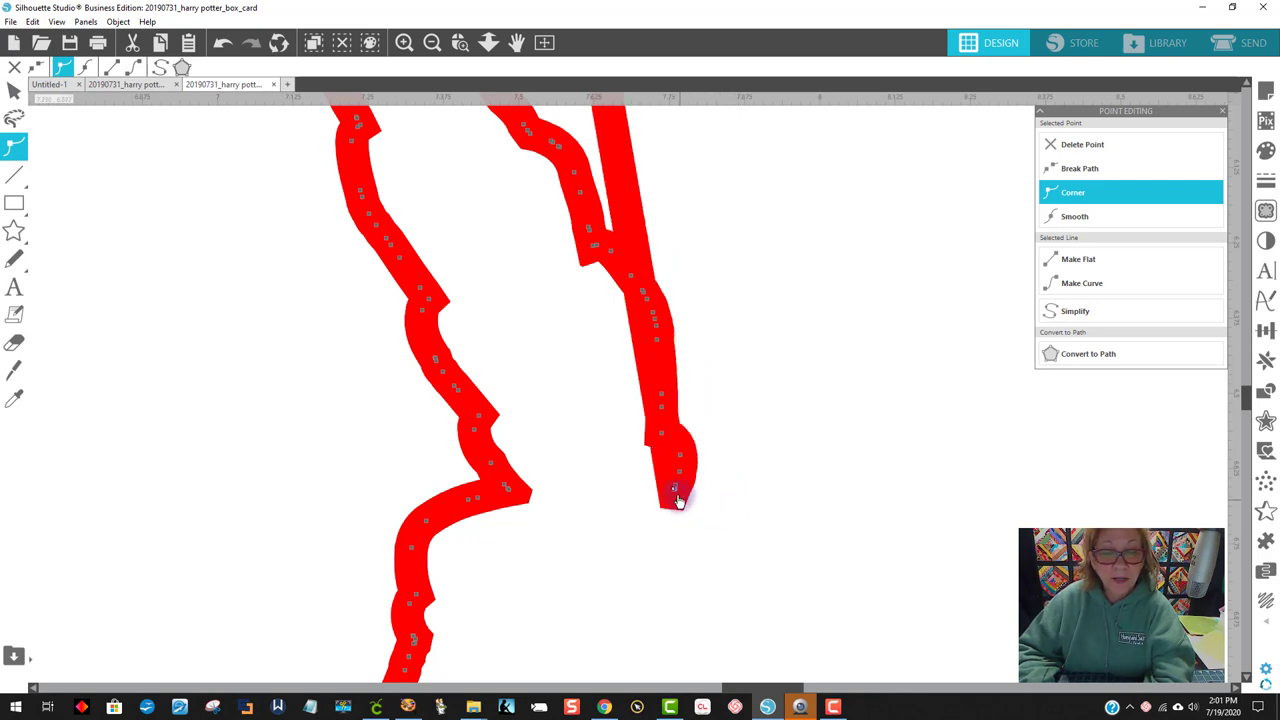
pyautogui.click(676, 498)
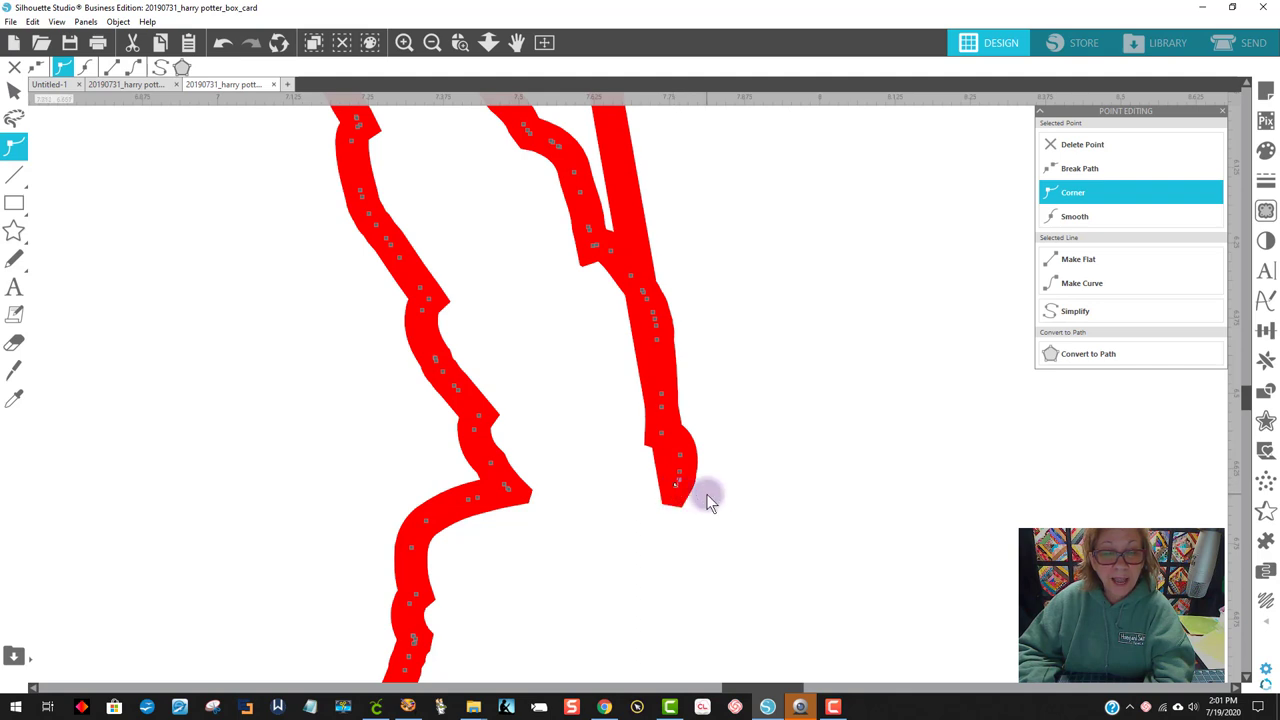
pyautogui.press('Delete')
pyautogui.press('Delete')
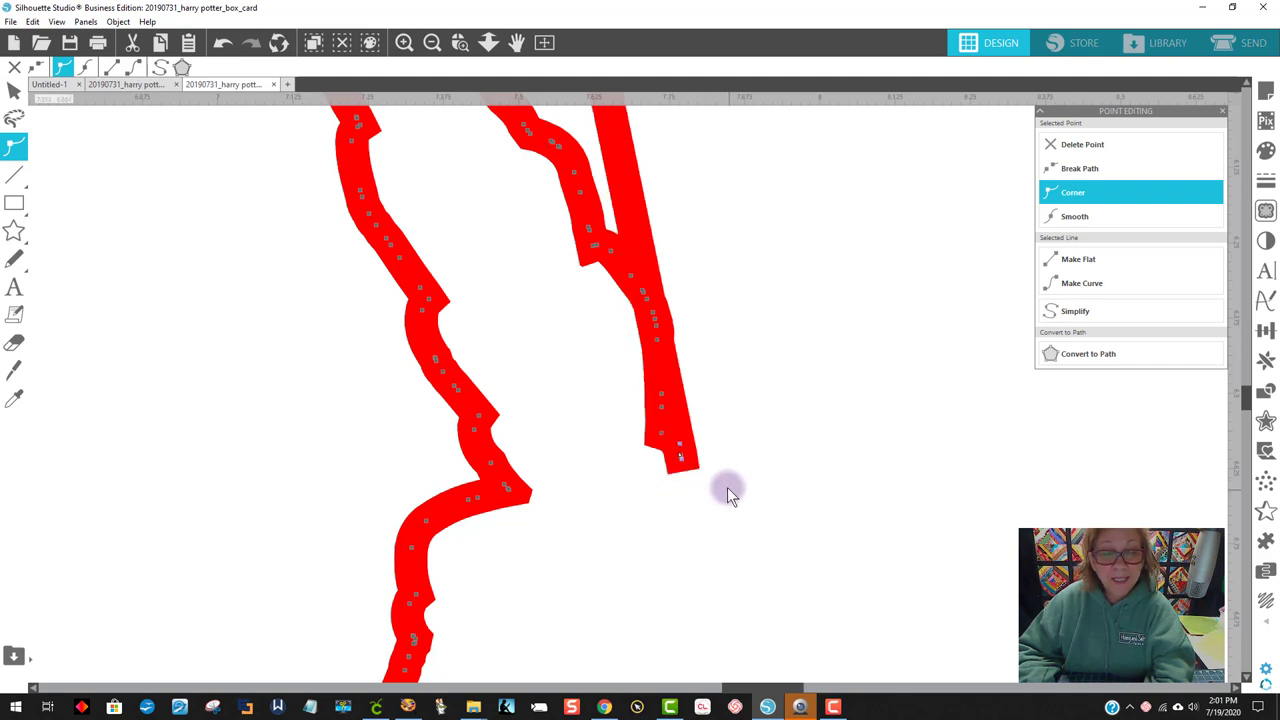
pyautogui.press('Delete')
pyautogui.click(663, 439)
pyautogui.press('Delete')
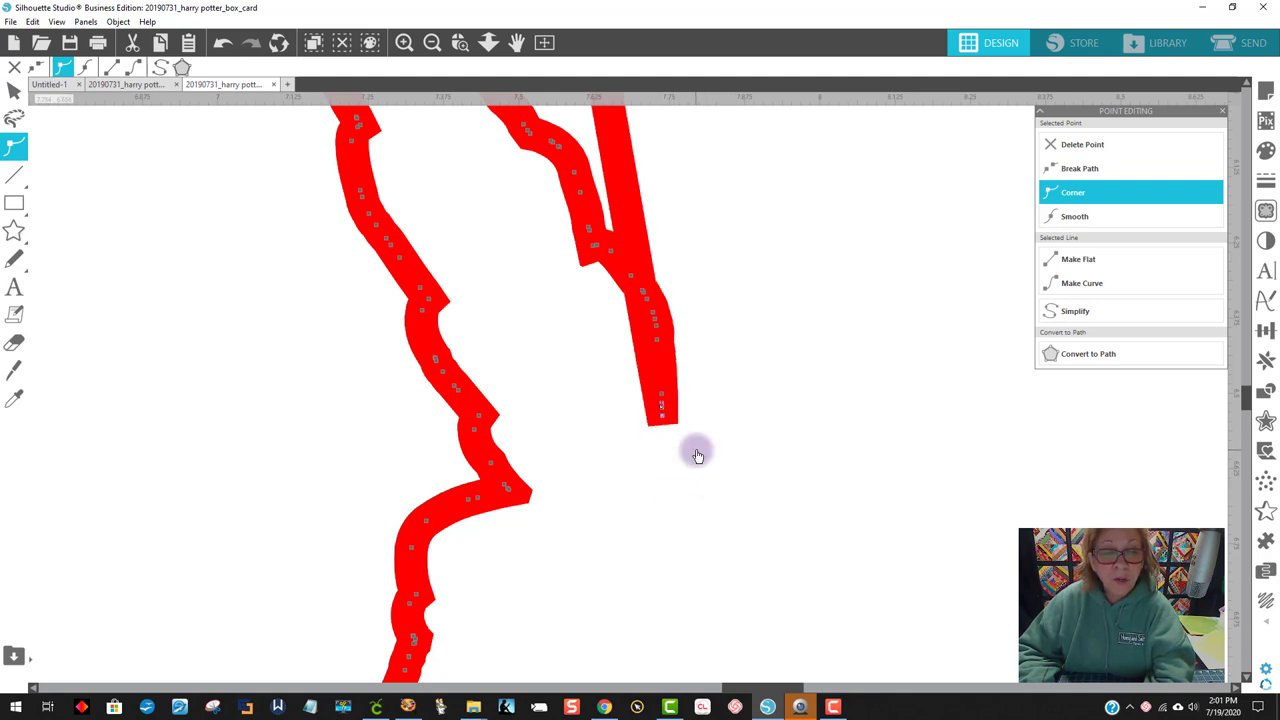
pyautogui.press('Delete')
pyautogui.press('Delete')
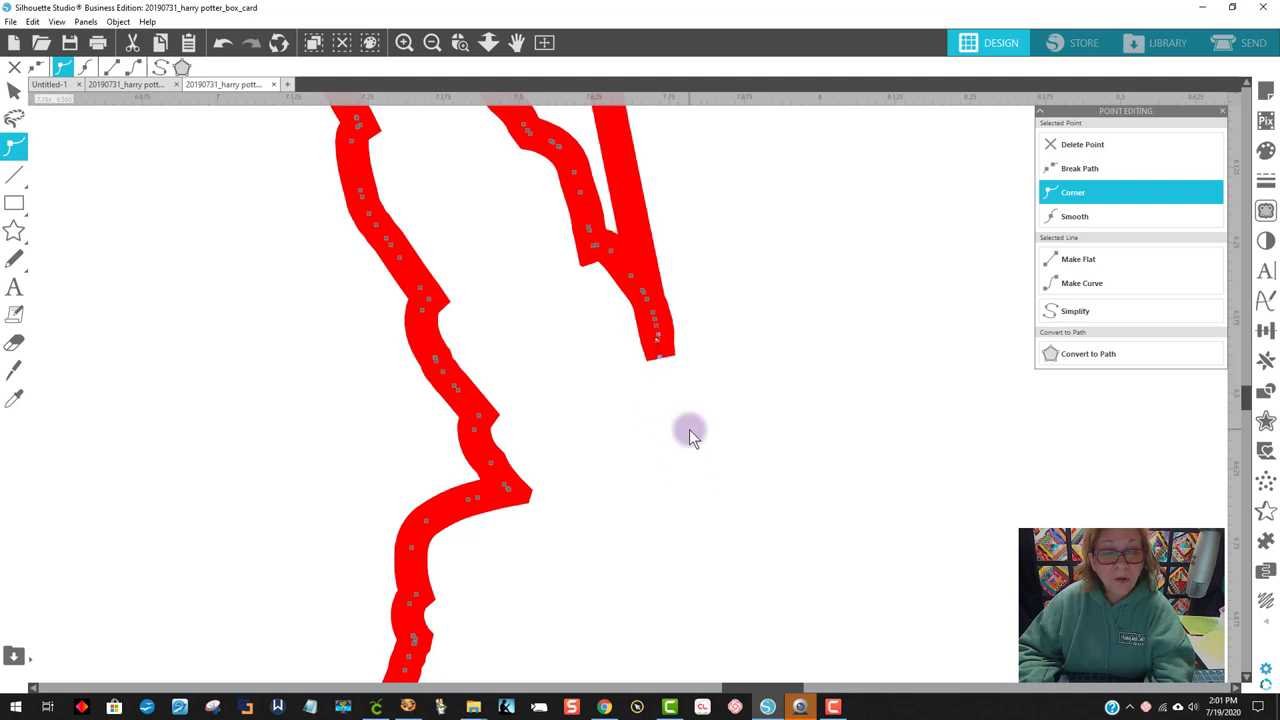
pyautogui.press('Delete')
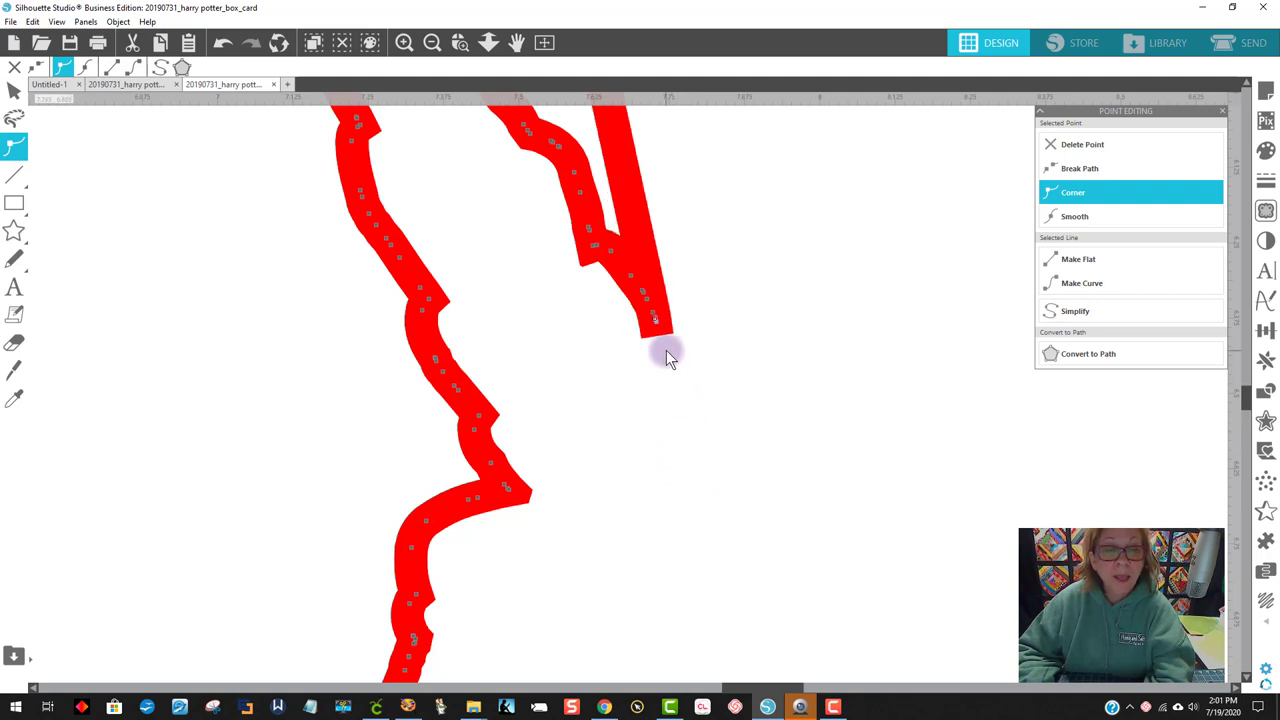
pyautogui.press('Delete')
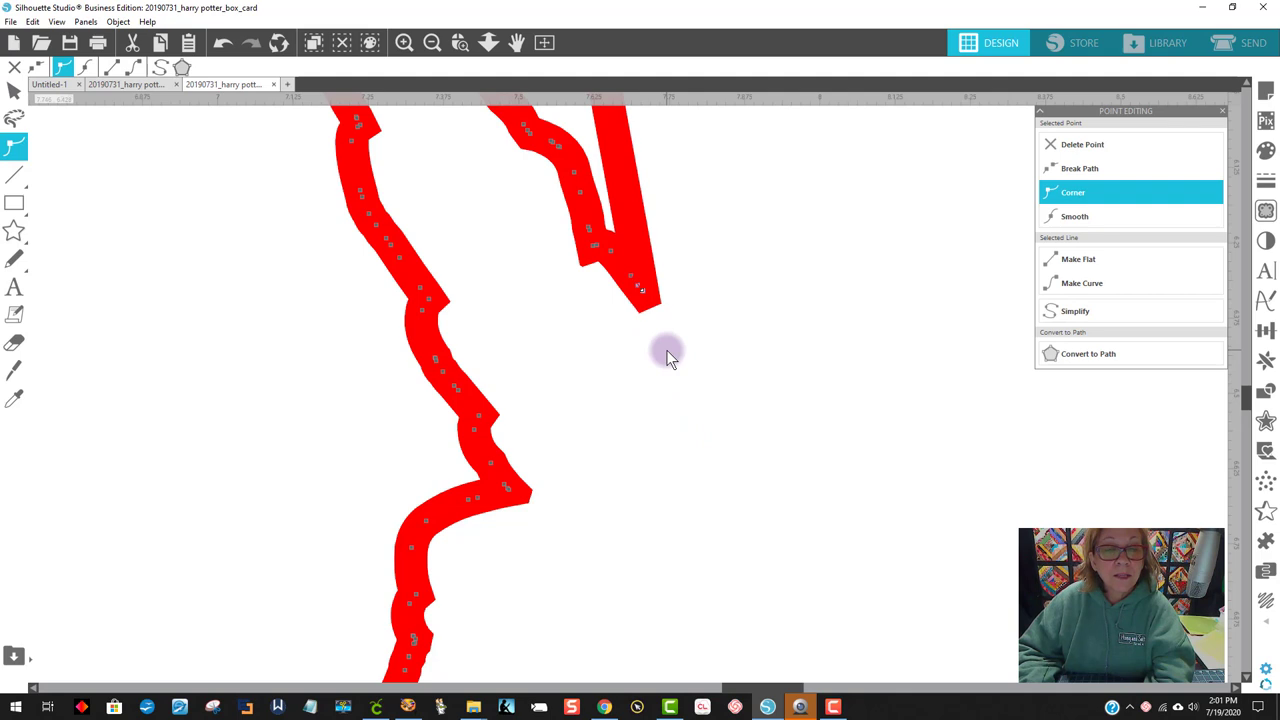
pyautogui.press('Delete')
pyautogui.press('Delete')
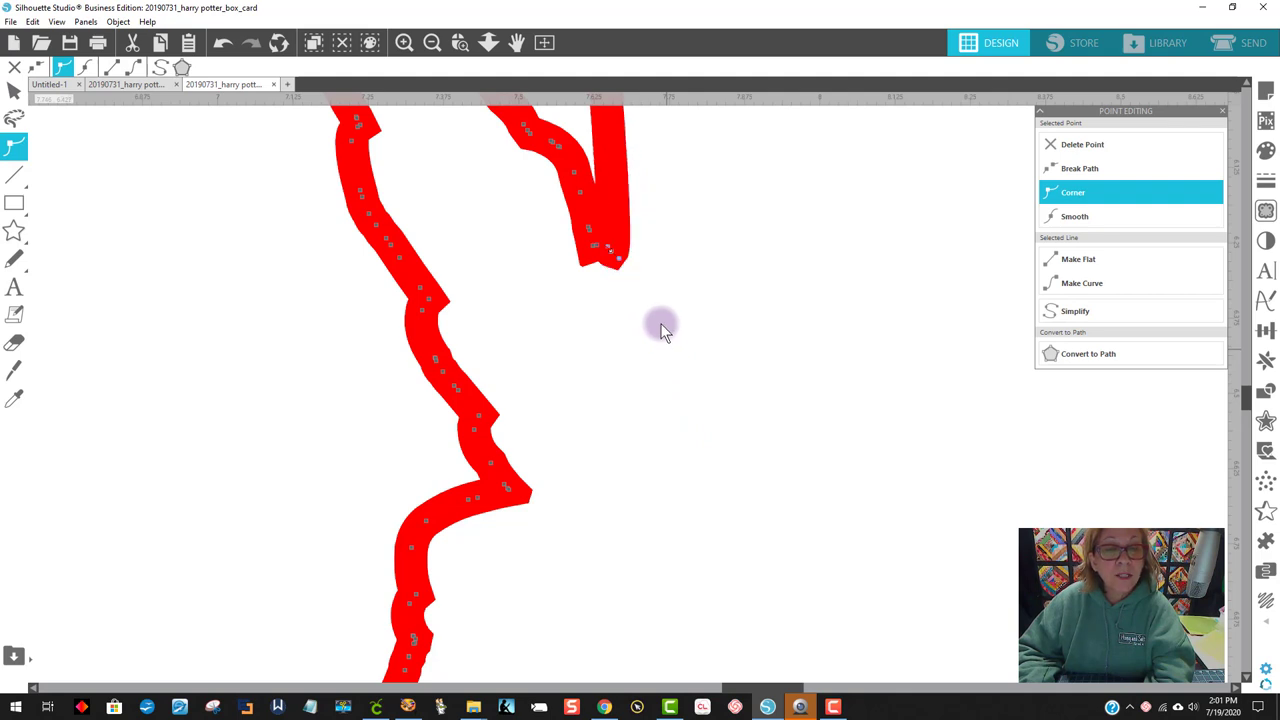
pyautogui.press('Delete')
pyautogui.press('Delete')
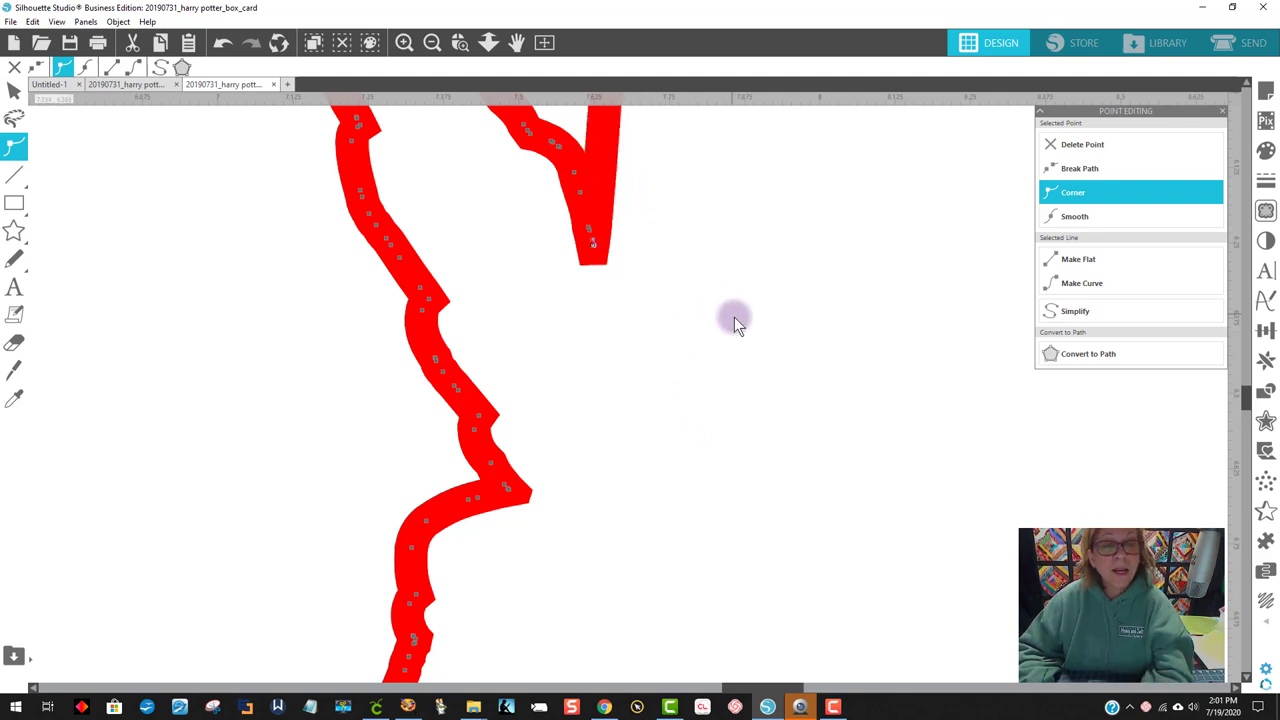
pyautogui.click(746, 320)
# Step: Delete all points of the small leftover triangle on piece 3's upper edge, below the quill and book
pyautogui.scroll(2, 752, 318)
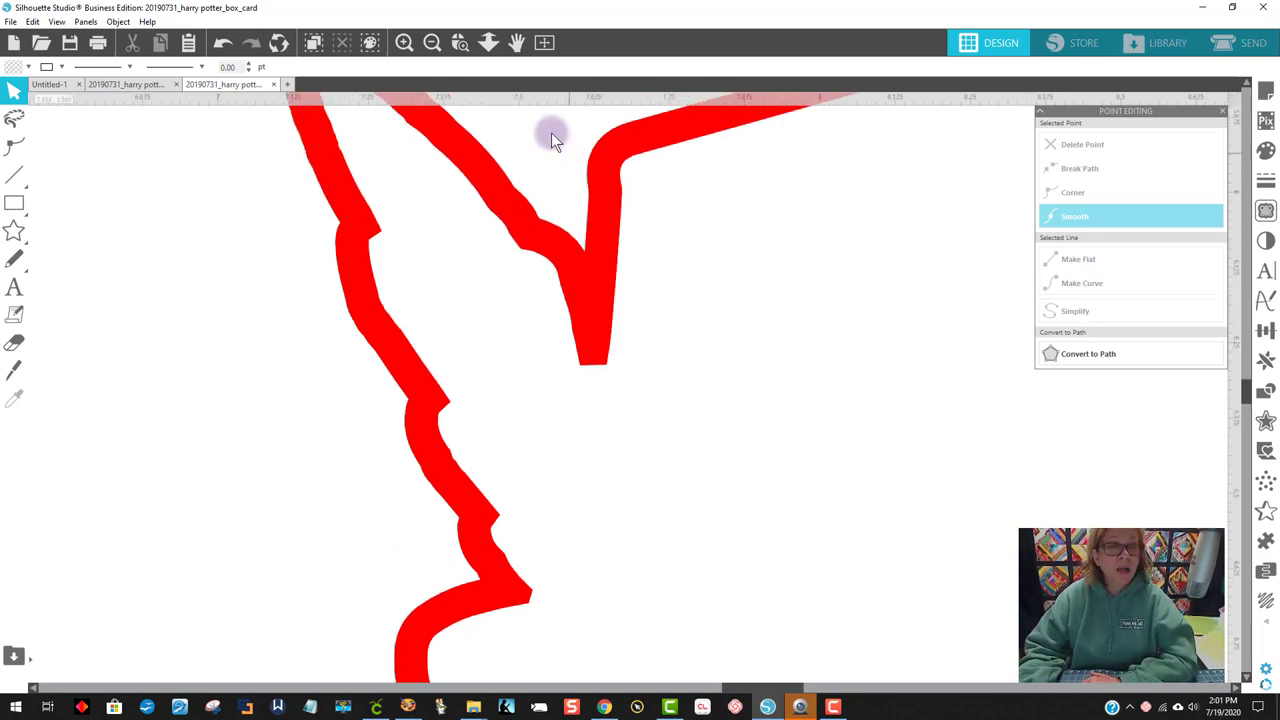
pyautogui.click(430, 42)
pyautogui.click(430, 42)
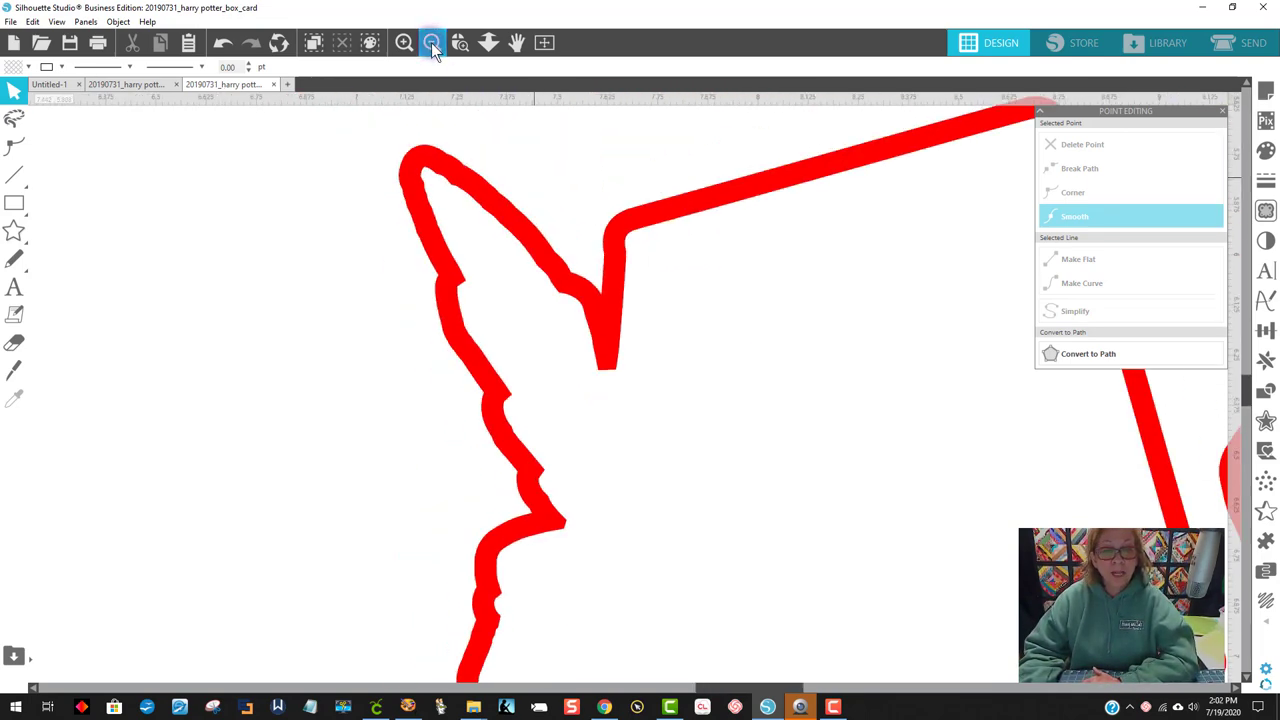
pyautogui.click(431, 42)
pyautogui.click(431, 43)
pyautogui.click(431, 43)
pyautogui.click(431, 43)
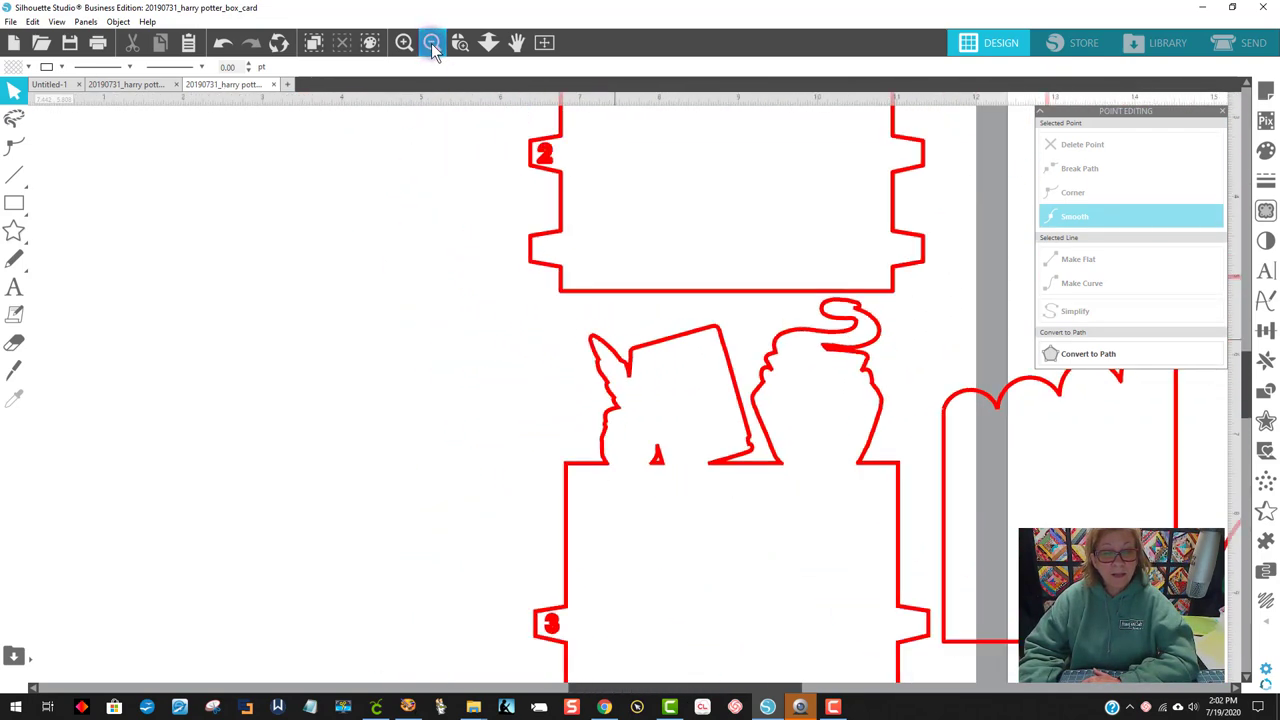
pyautogui.doubleClick(657, 465)
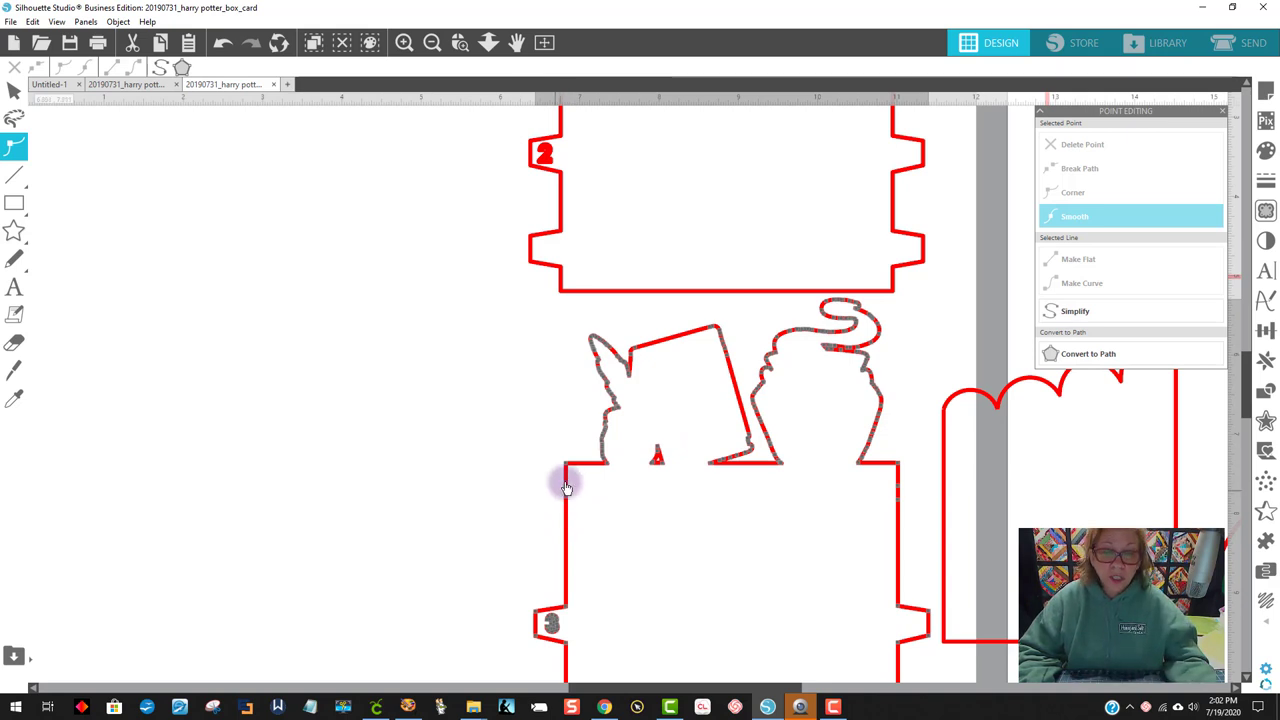
pyautogui.moveTo(636, 435); pyautogui.dragTo(681, 484)
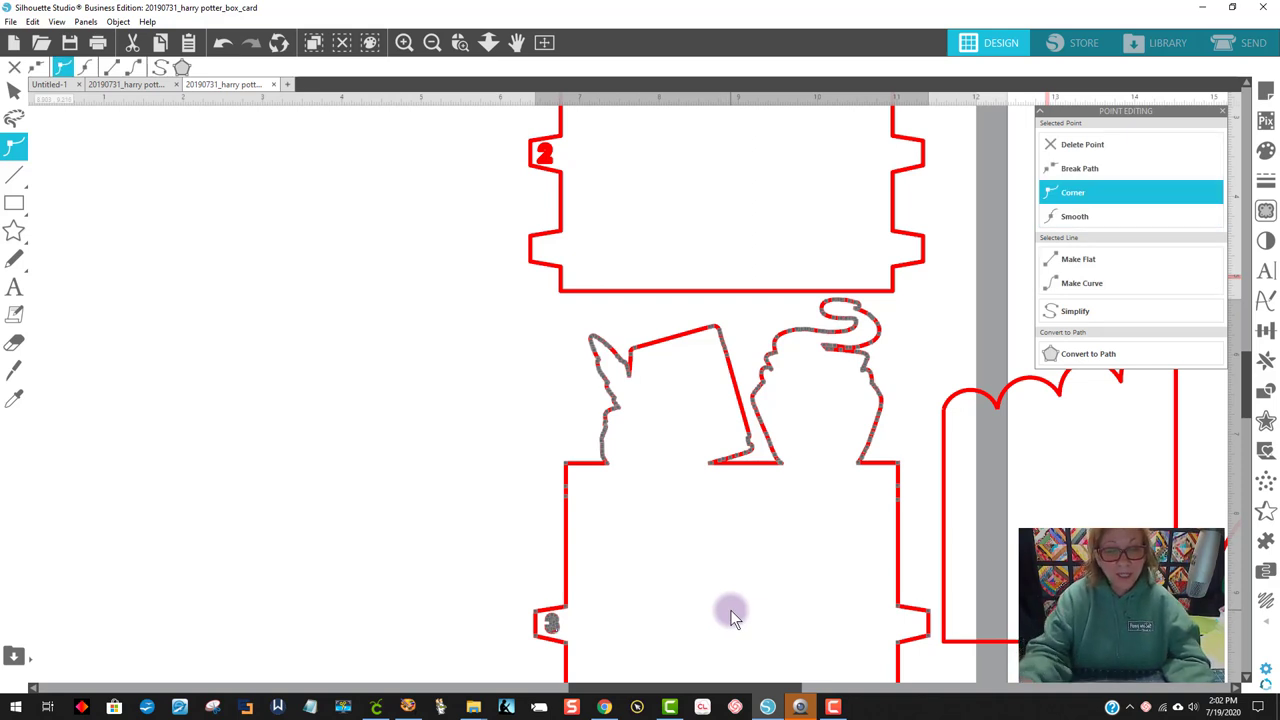
pyautogui.click(323, 410)
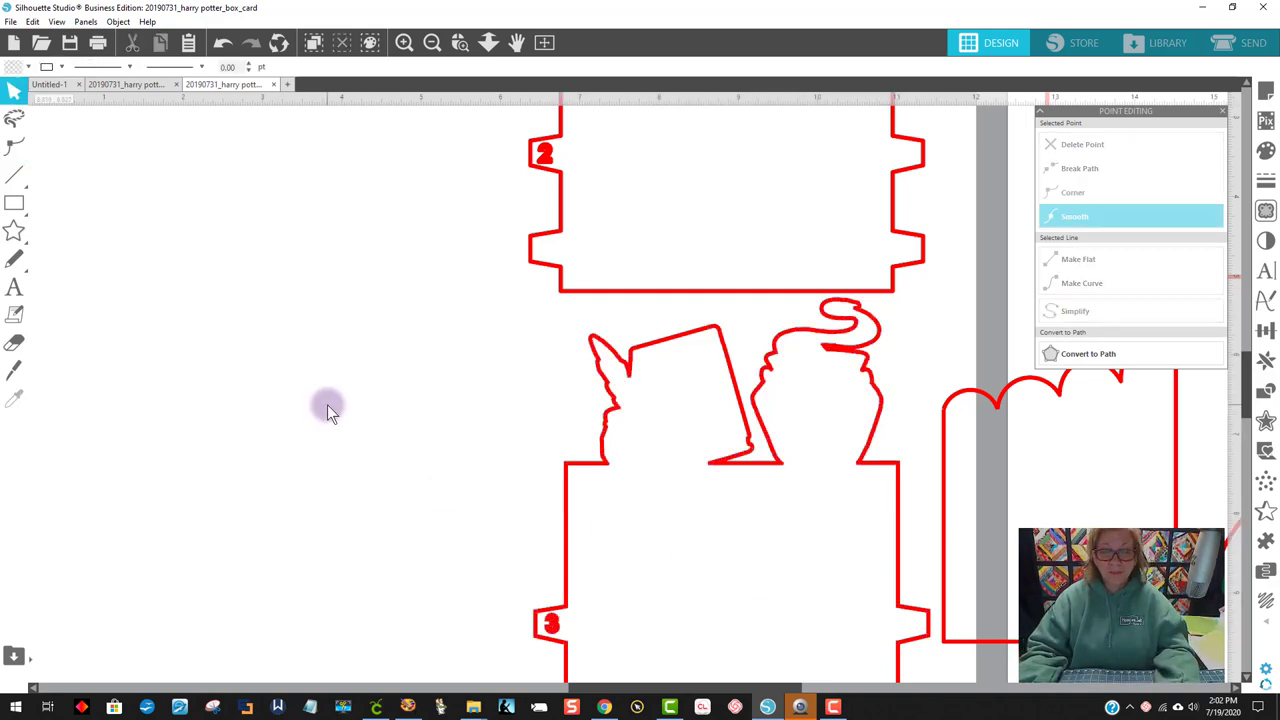
# Step: Move the scalloped box piece with the angled flap slightly to the right, clear of the neighbouring pieces
pyautogui.click(430, 42)
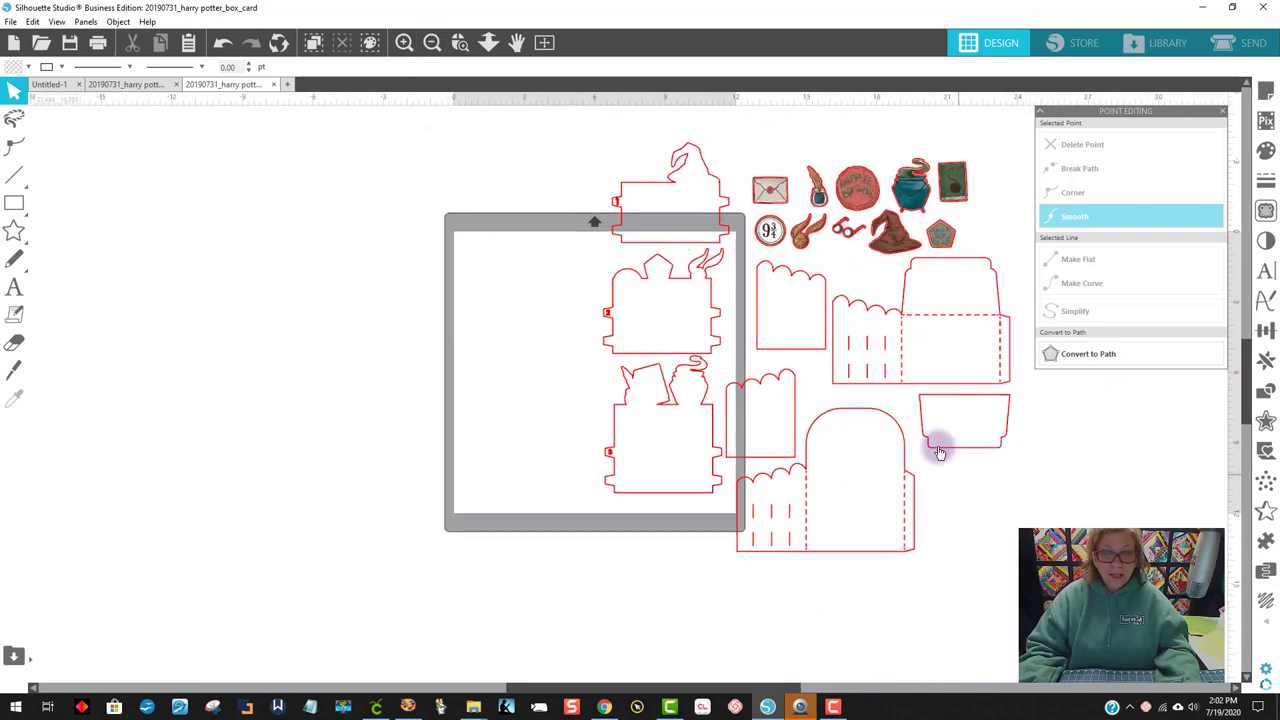
pyautogui.moveTo(884, 386)
pyautogui.mouseDown()
pyautogui.moveTo(783, 404)
pyautogui.moveTo(900, 383)
pyautogui.mouseUp()
pyautogui.click(947, 535)
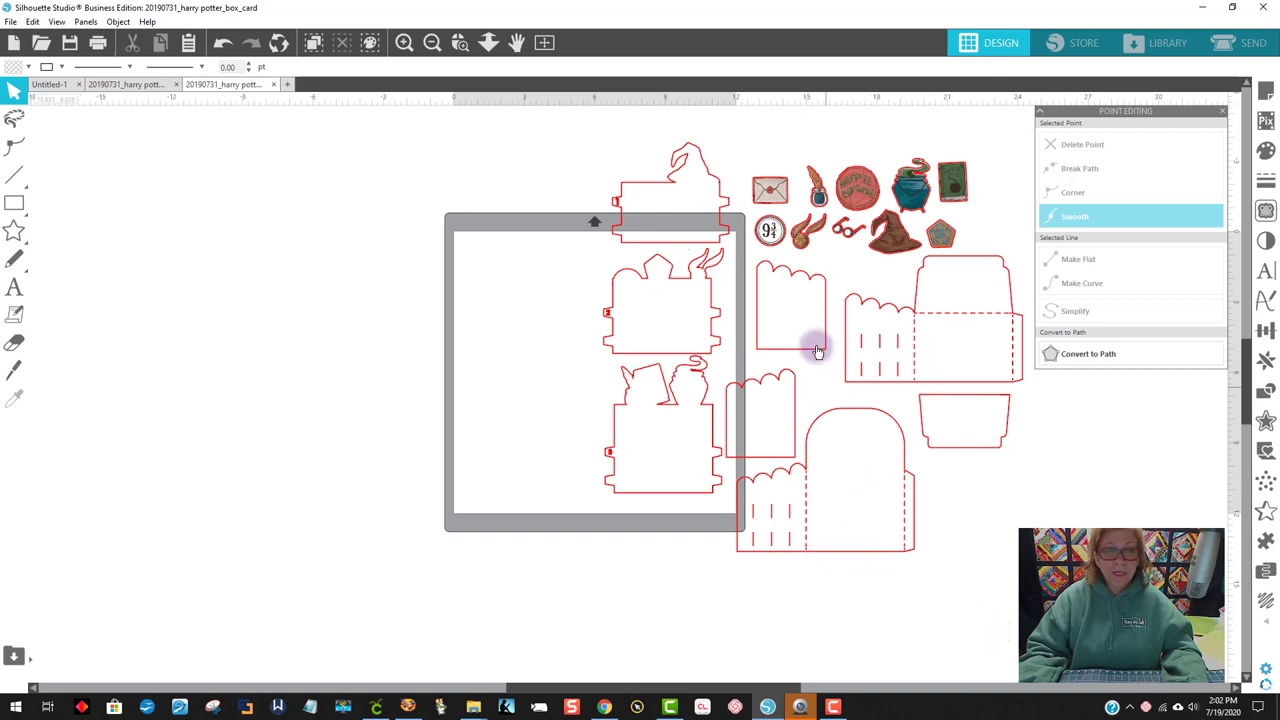
# Step: Group the ten printed embellishments and move them and all the card pieces off the cutting mat to its left
pyautogui.click(817, 233)
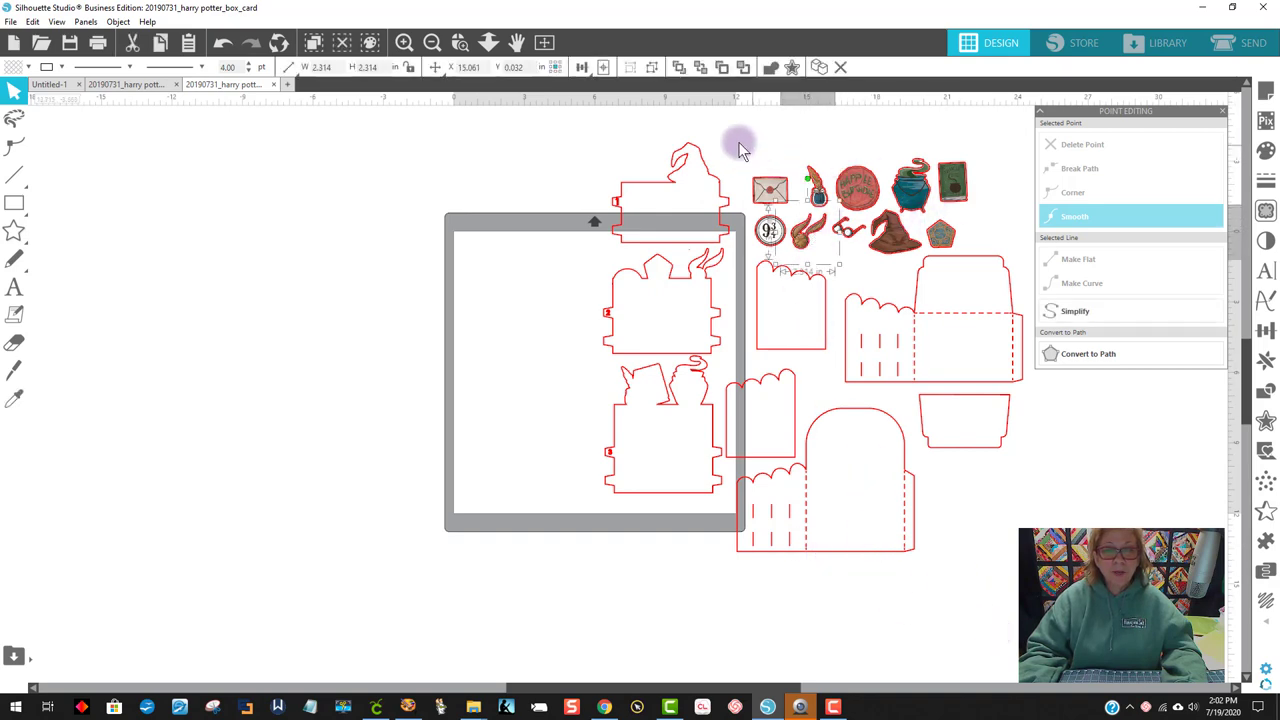
pyautogui.moveTo(737, 143); pyautogui.dragTo(966, 250)
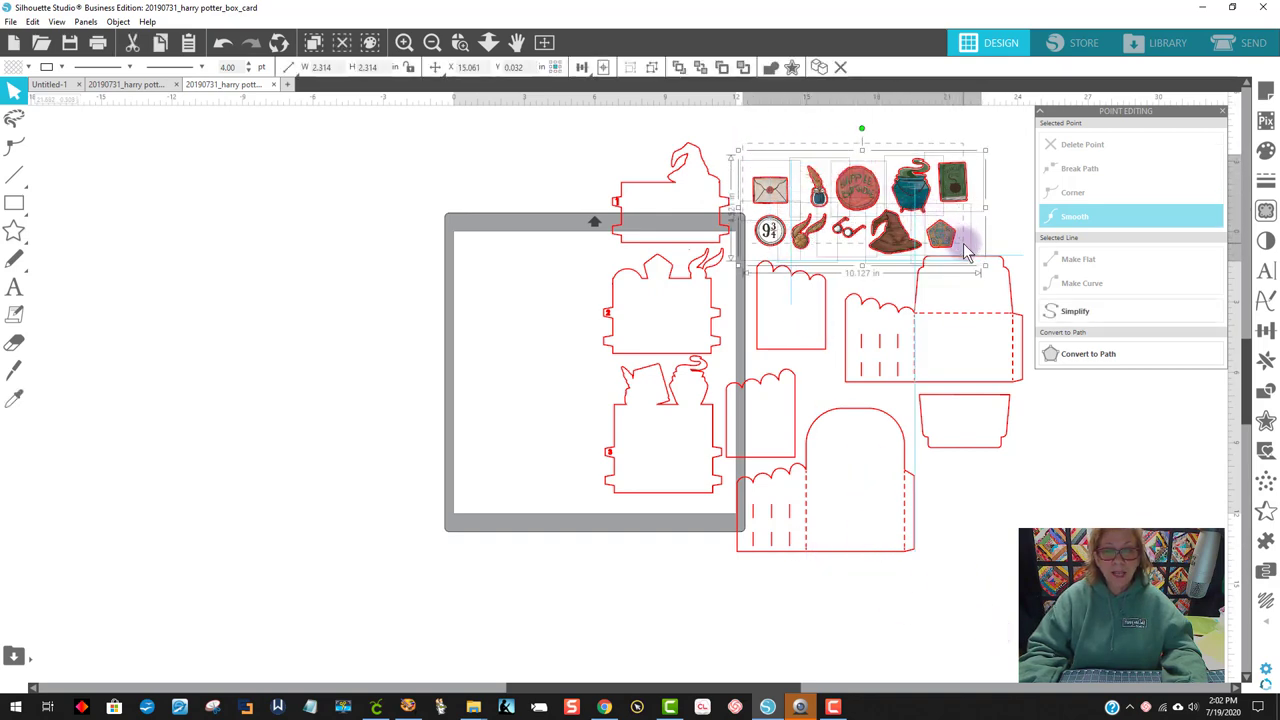
pyautogui.rightClick(948, 243)
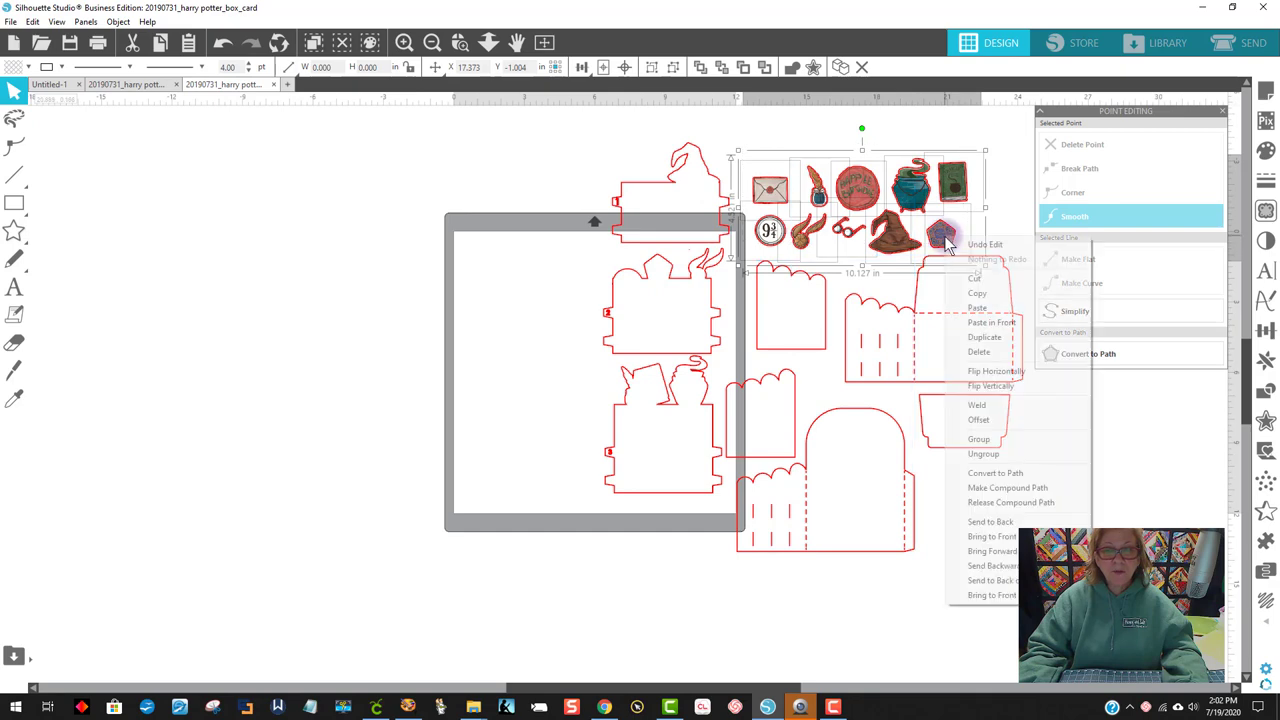
pyautogui.click(1006, 440)
pyautogui.moveTo(838, 213); pyautogui.dragTo(280, 205)
pyautogui.moveTo(1020, 572); pyautogui.dragTo(94, 366)
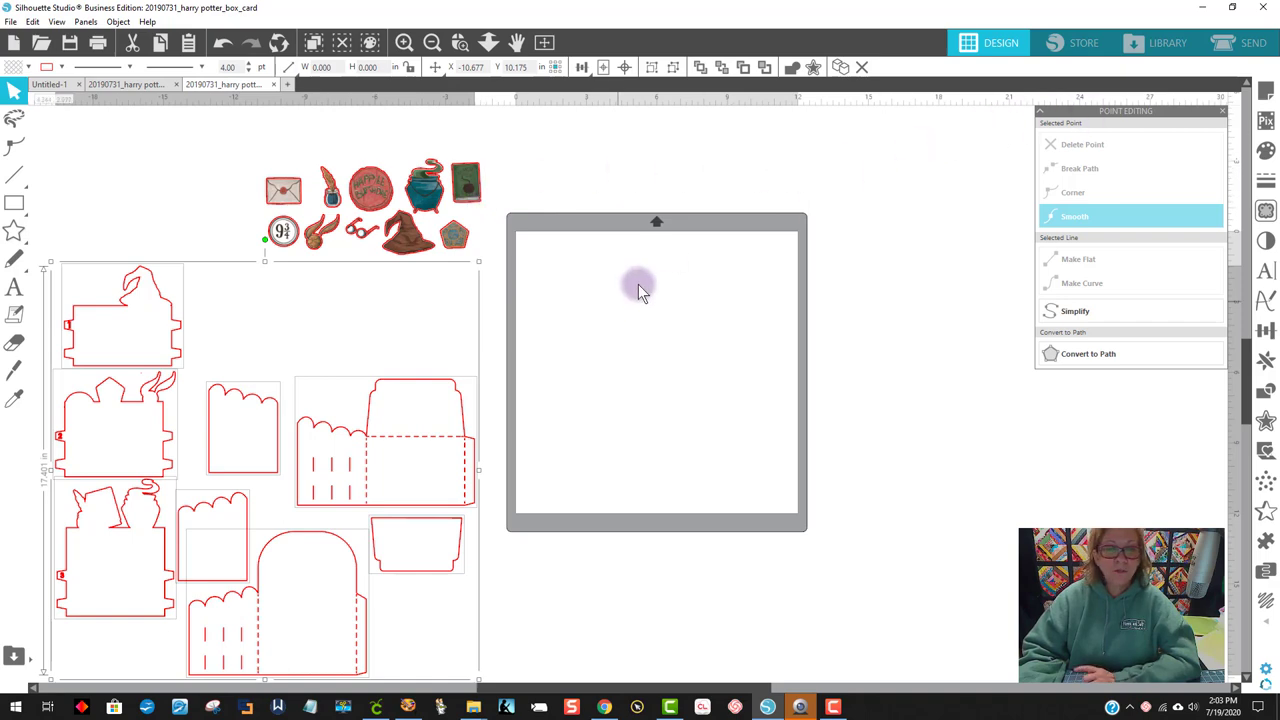
# Step: Set the page media size to Letter in portrait orientation
pyautogui.click(1266, 92)
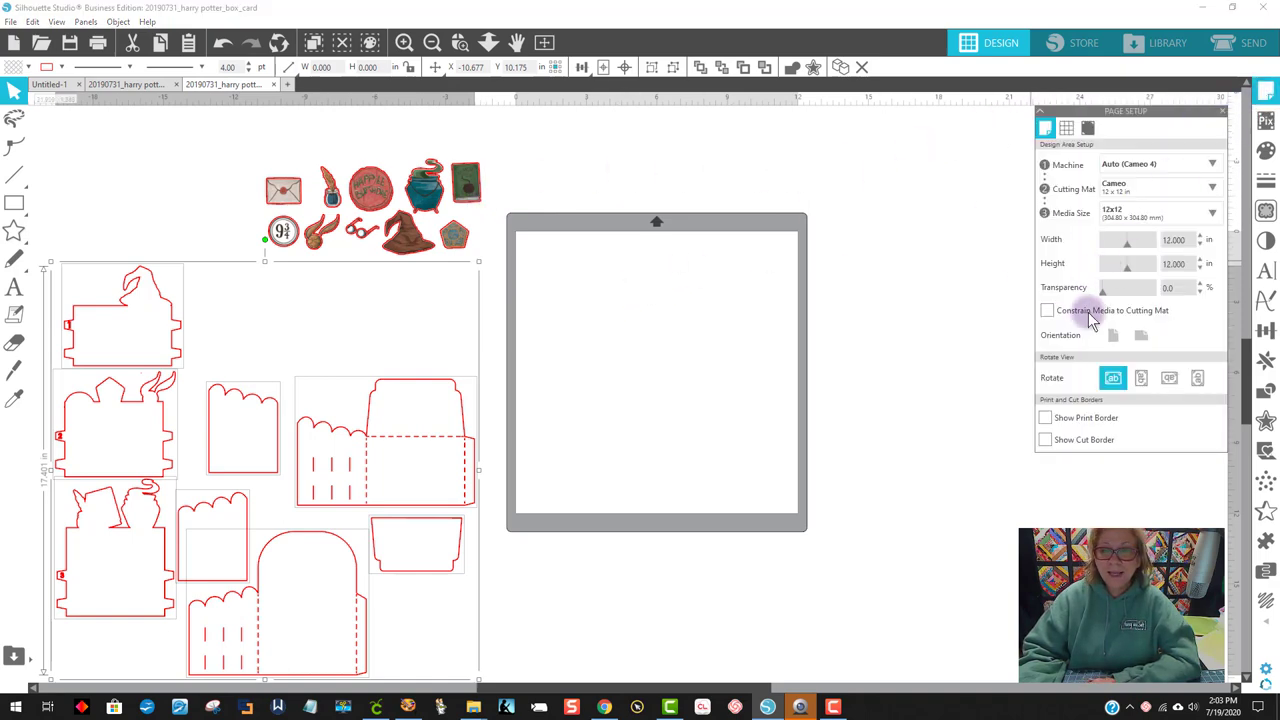
pyautogui.click(1138, 212)
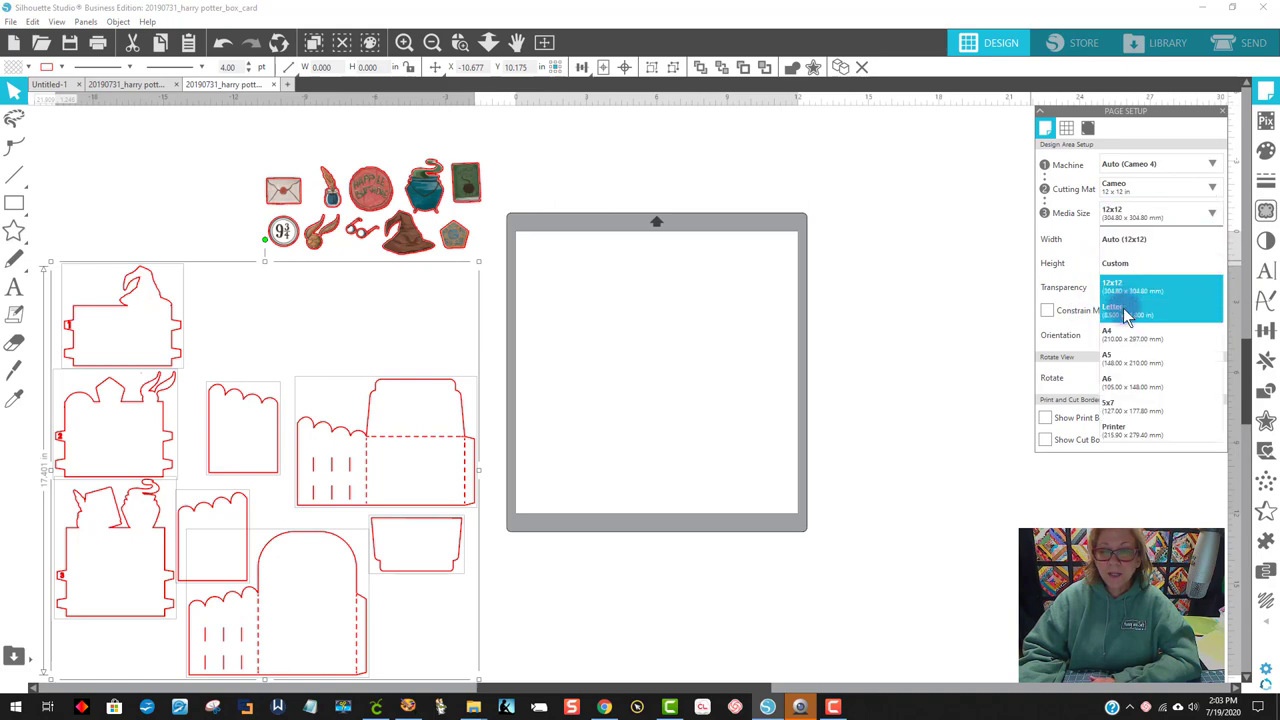
pyautogui.click(1125, 314)
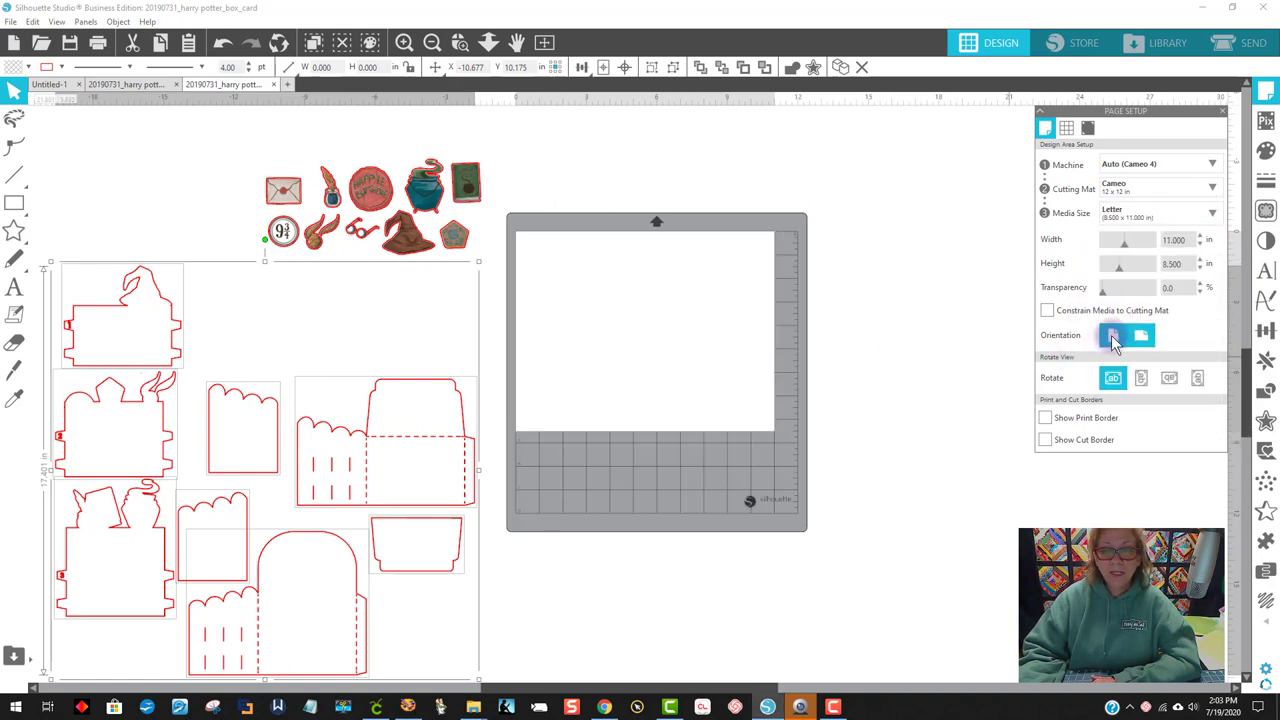
pyautogui.click(1114, 337)
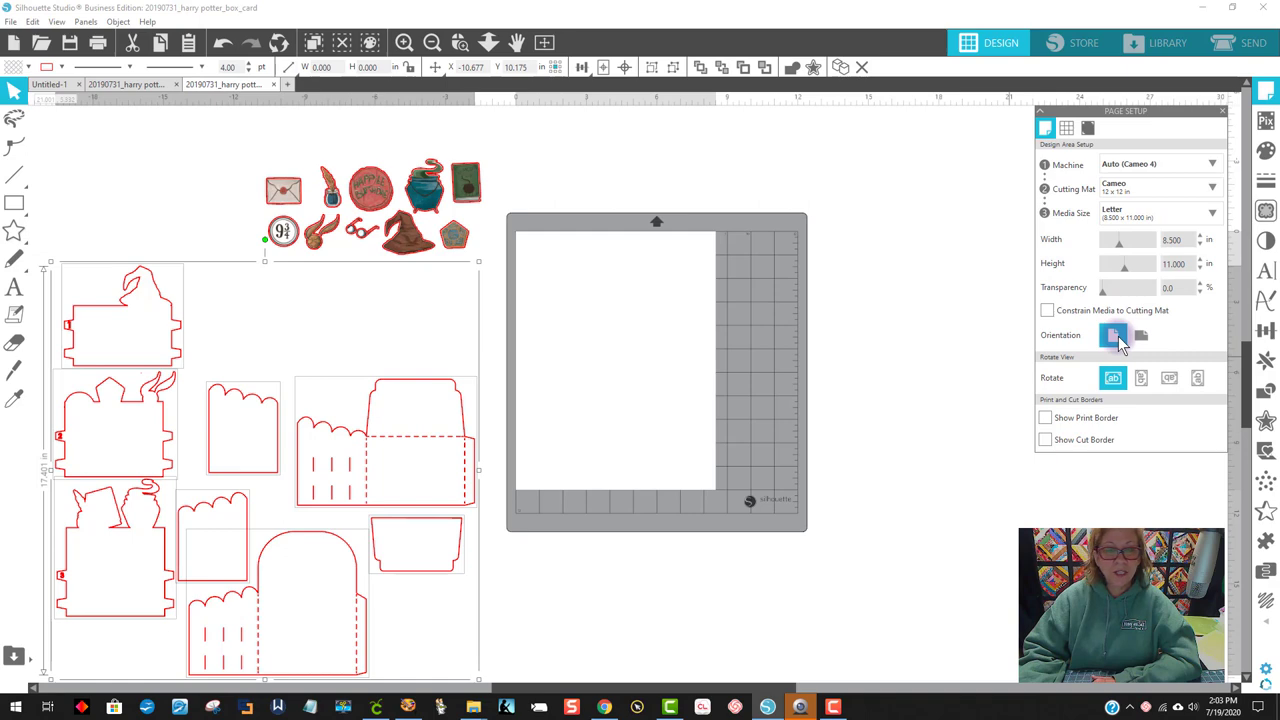
# Step: Move the grouped embellishments onto the Letter page, rotate them a quarter turn clockwise and position them within the page
pyautogui.moveTo(468, 188); pyautogui.dragTo(703, 318)
pyautogui.moveTo(612, 255); pyautogui.dragTo(692, 337)
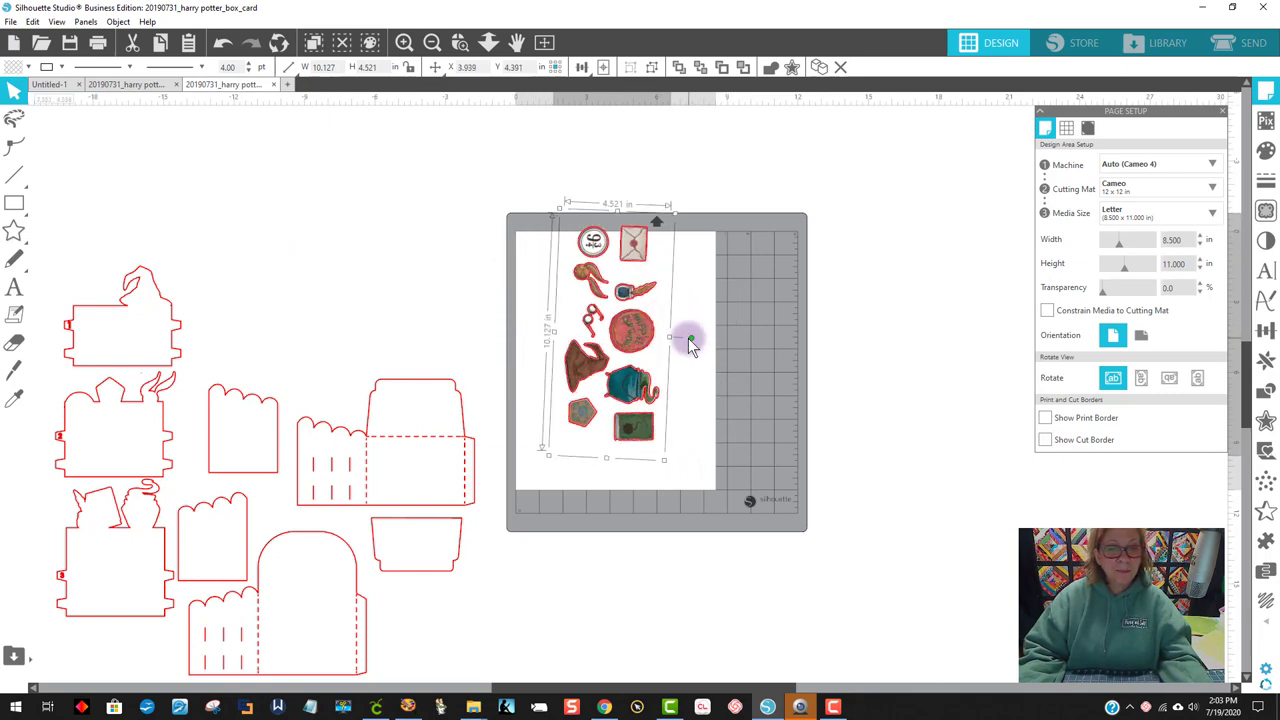
pyautogui.moveTo(693, 343); pyautogui.dragTo(632, 366)
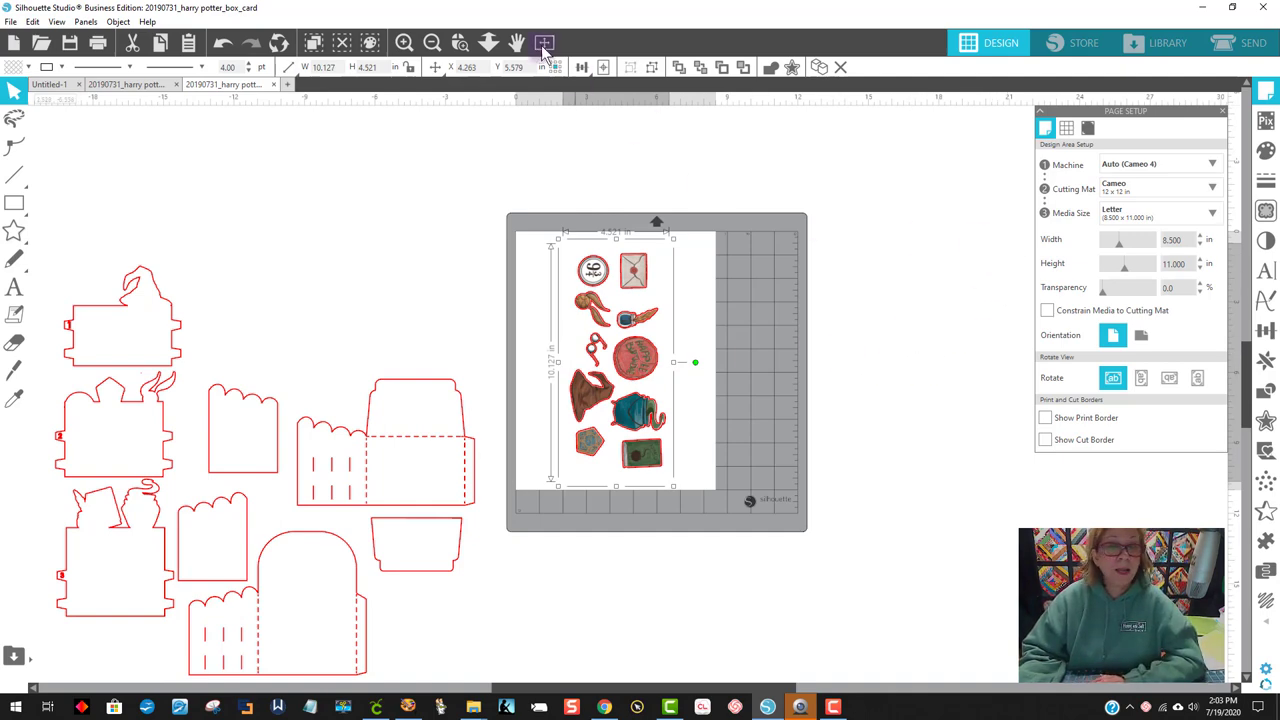
# Step: Examine the printed embellishments and their red cut outlines on the Letter page up close
pyautogui.click(459, 42)
pyautogui.moveTo(491, 218); pyautogui.dragTo(778, 381)
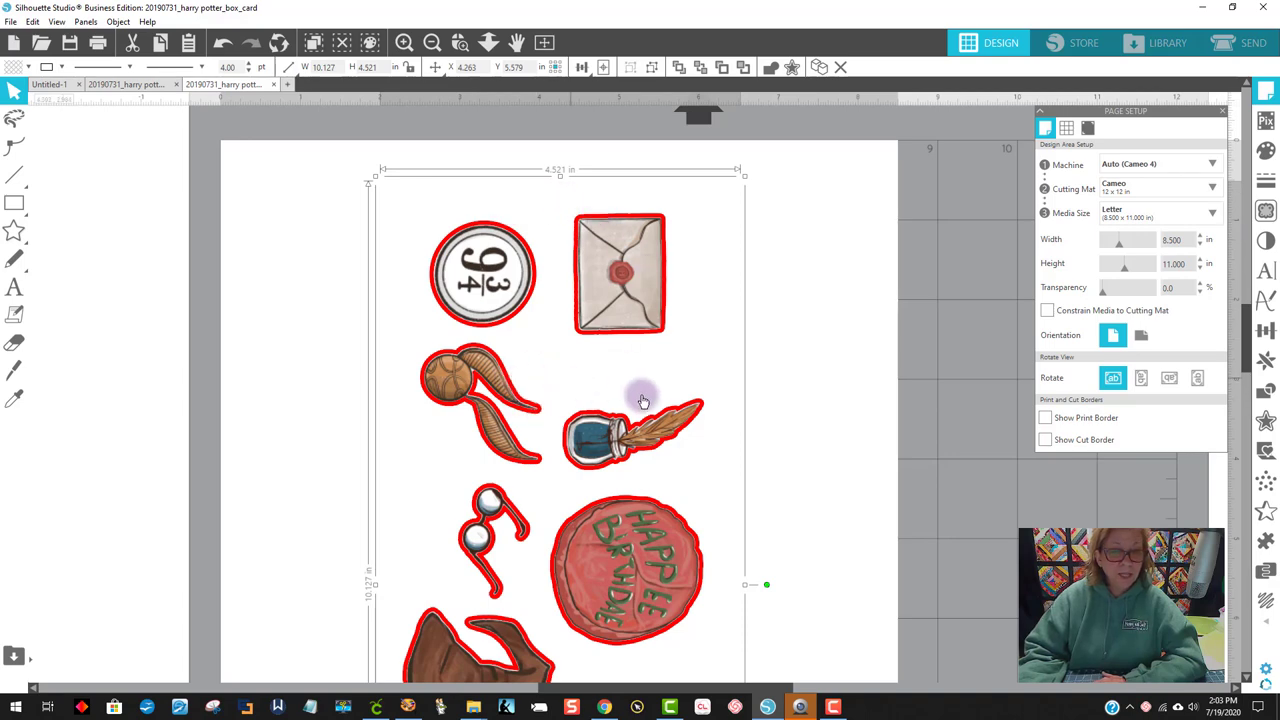
pyautogui.scroll(-1, 745, 469)
pyautogui.scroll(-5, 745, 469)
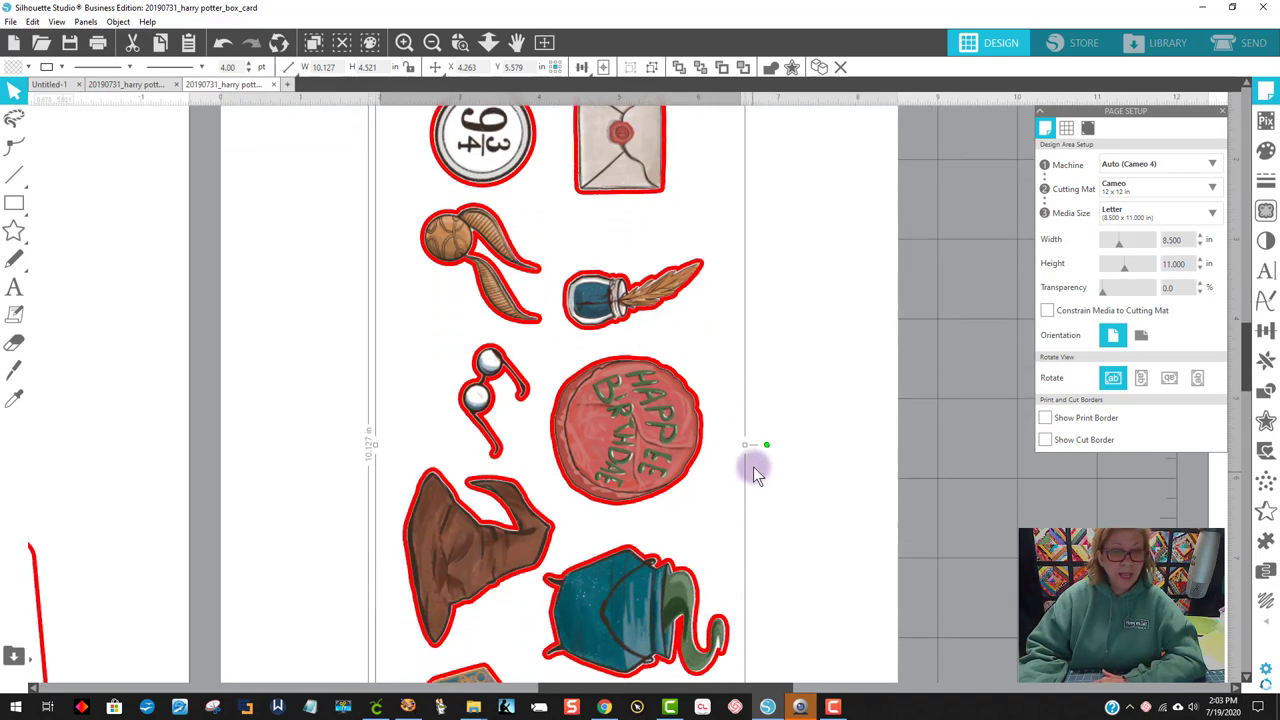
pyautogui.scroll(-2, 770, 464)
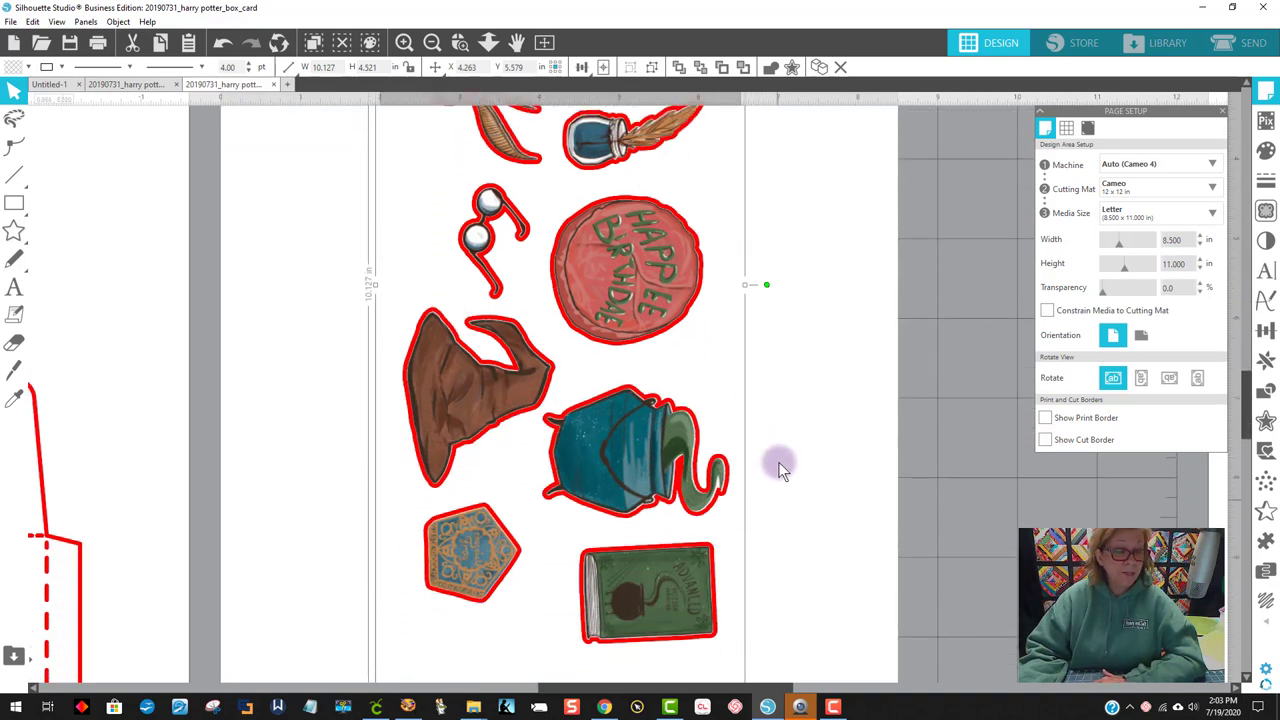
pyautogui.scroll(4, 766, 414)
pyautogui.scroll(1, 760, 410)
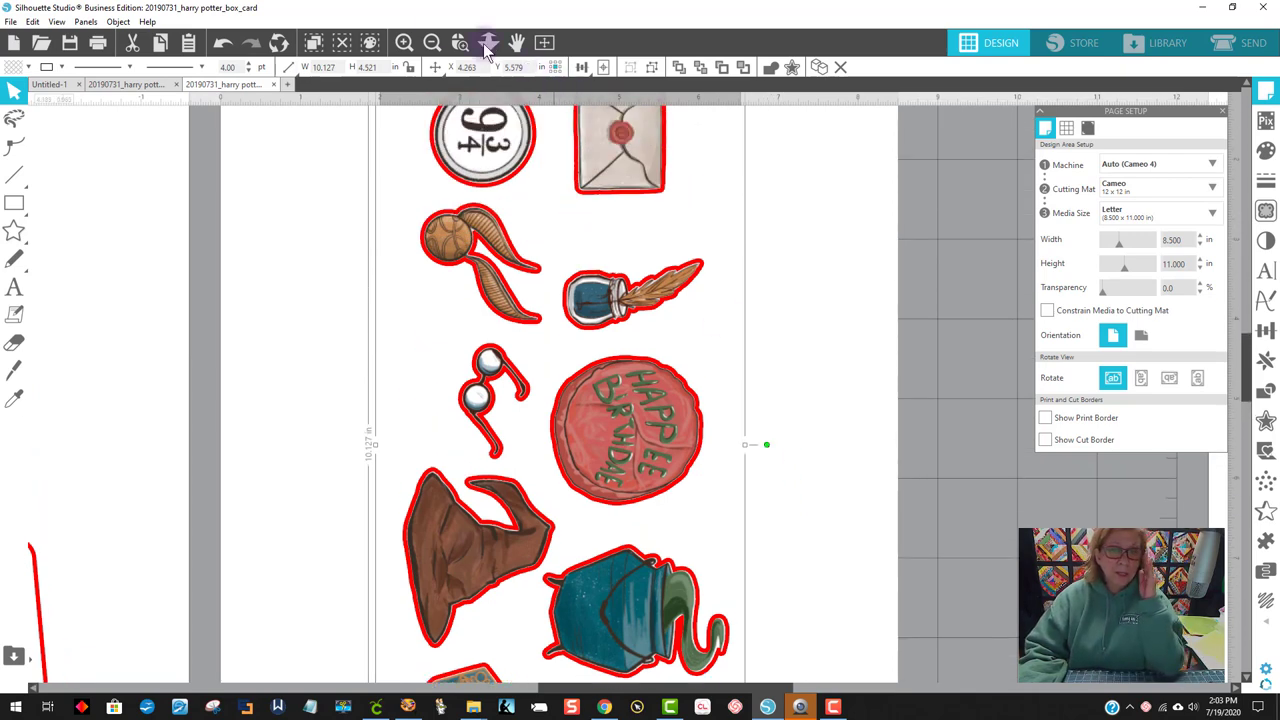
pyautogui.click(432, 42)
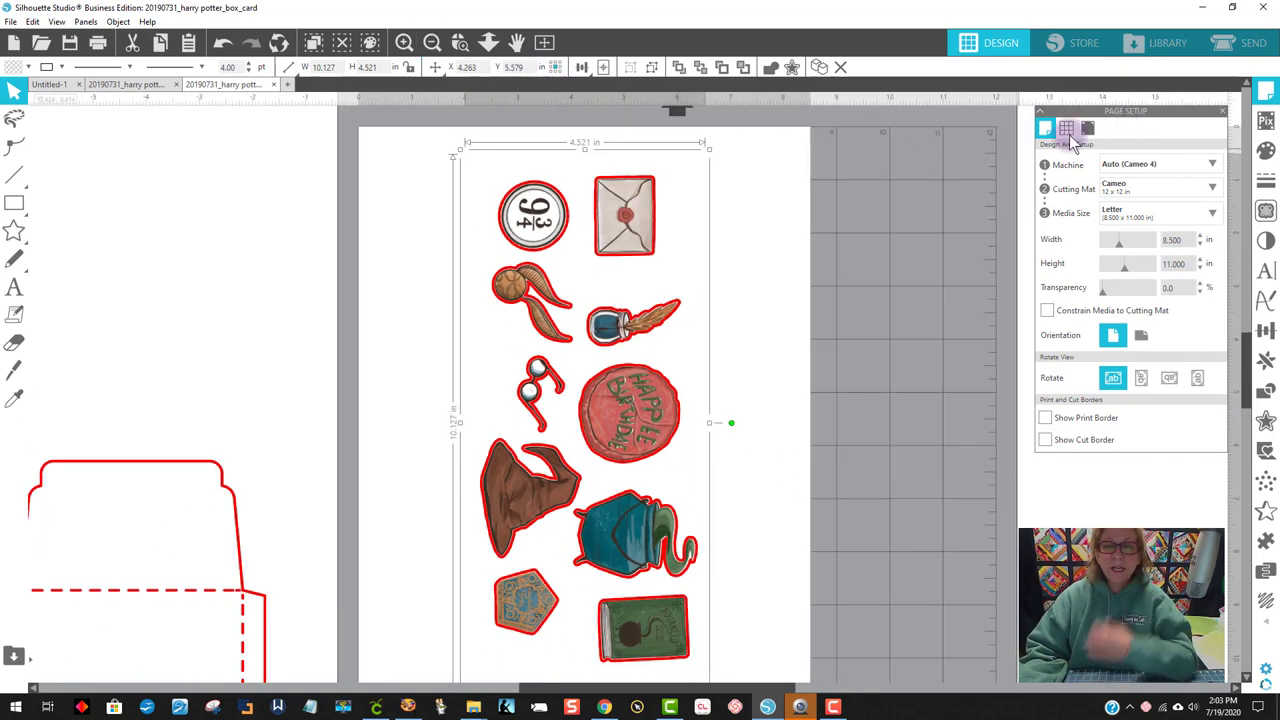
# Step: Turn on the registration marks for the Letter page and show its cut border around the embellishments
pyautogui.click(1090, 128)
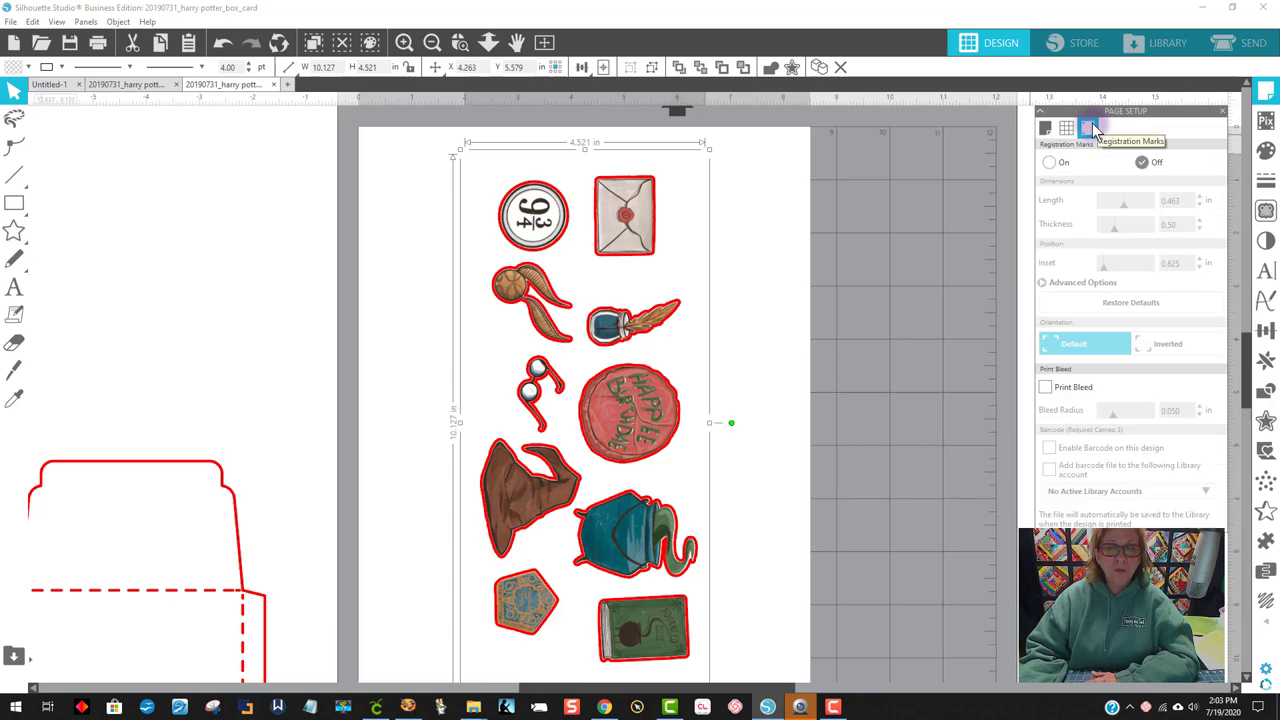
pyautogui.click(1050, 163)
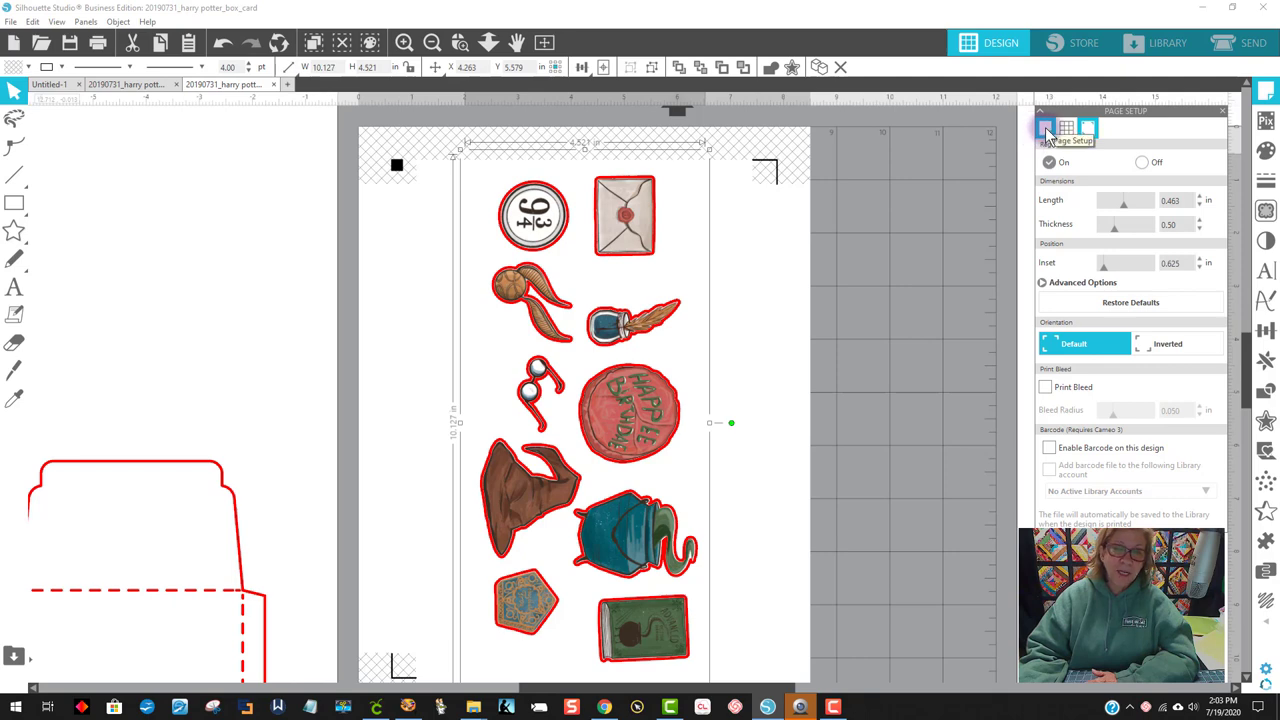
pyautogui.click(1046, 130)
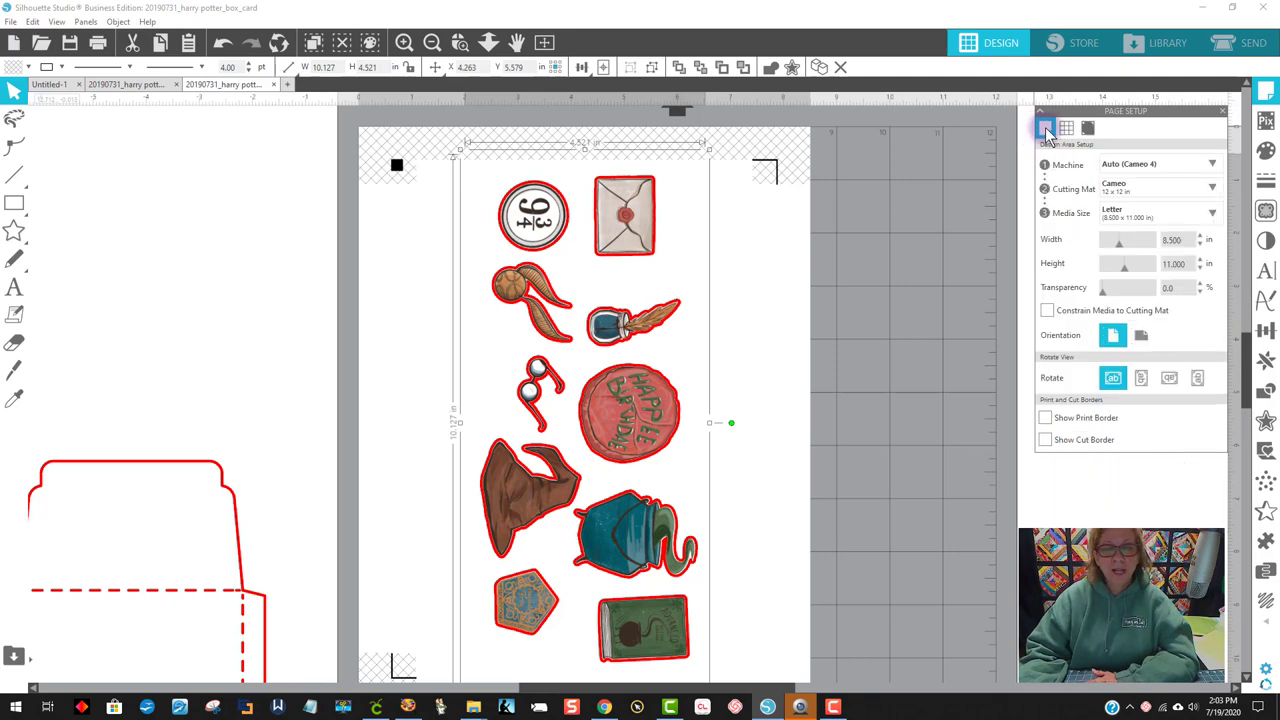
pyautogui.click(1045, 441)
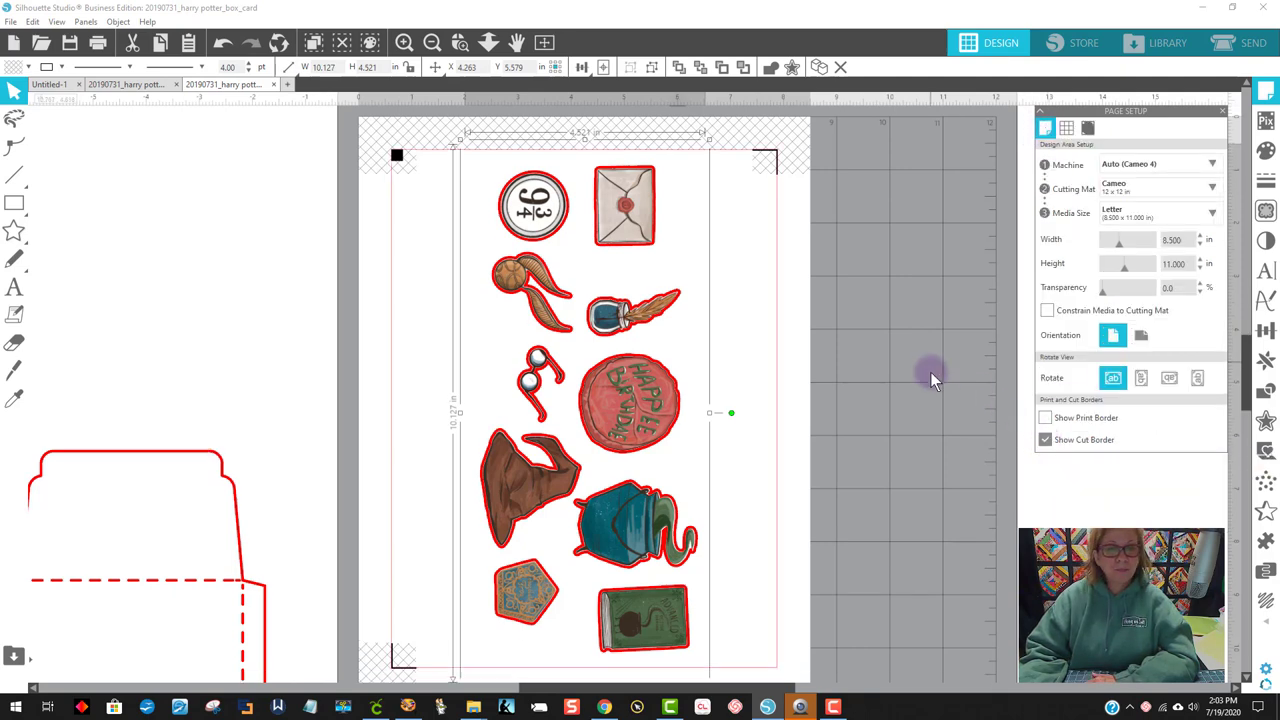
pyautogui.scroll(-2, 965, 321)
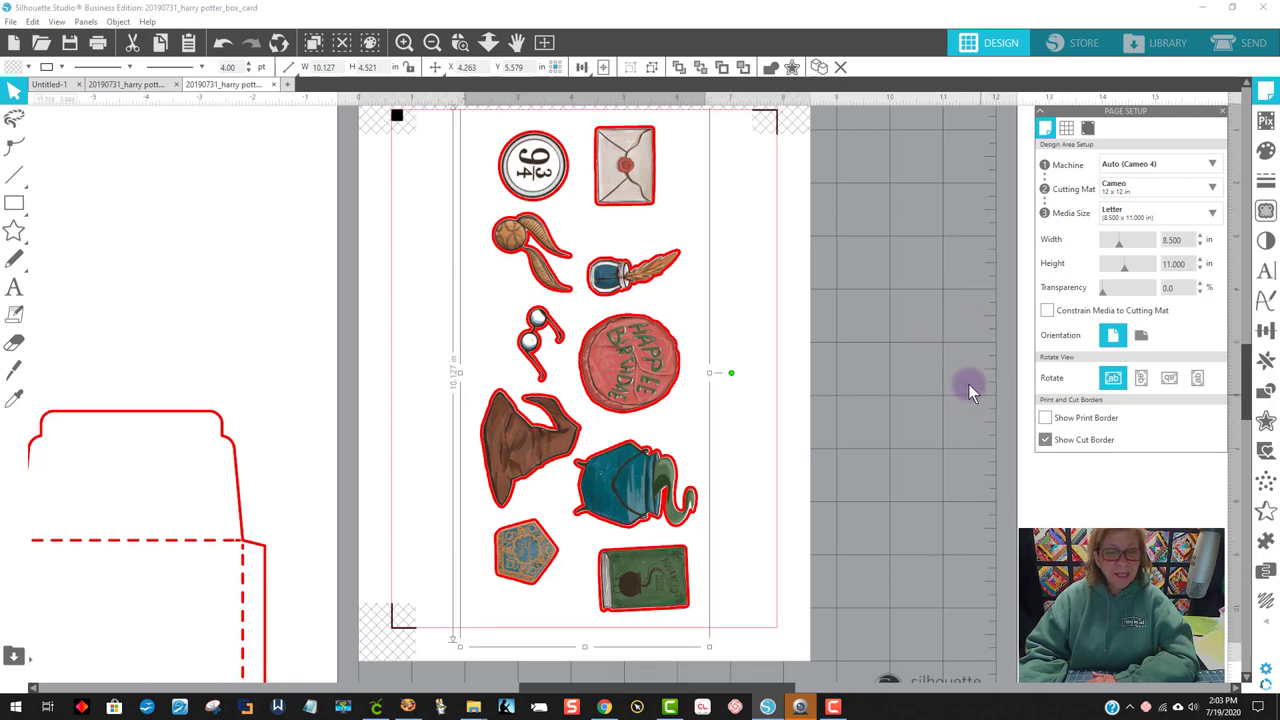
pyautogui.click(875, 250)
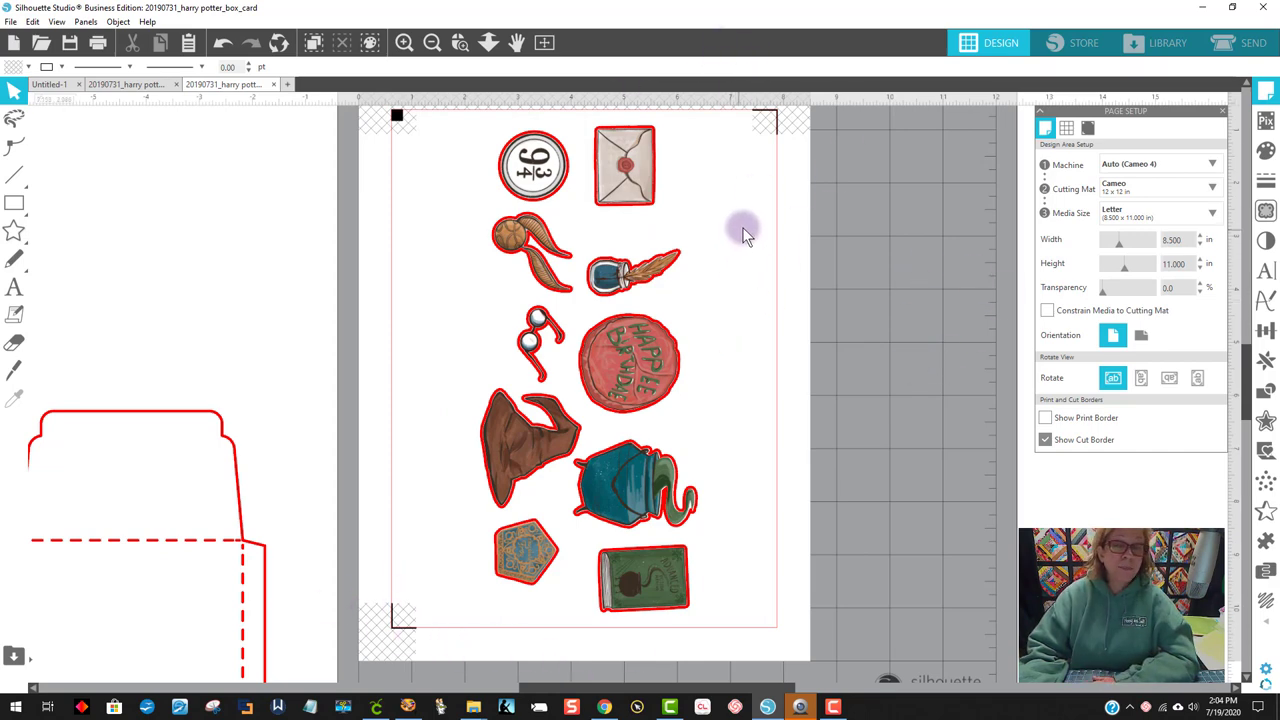
# Step: Open the print preview of the embellishment page and check the full sheet
pyautogui.click(10, 22)
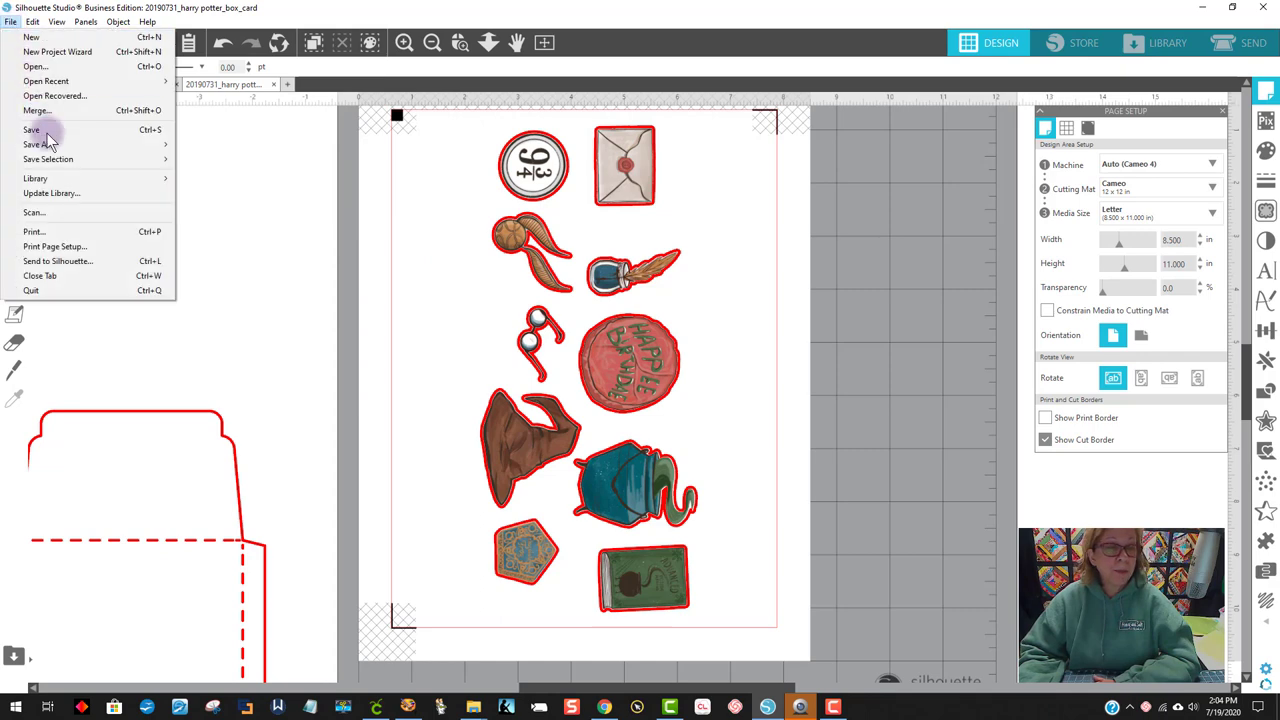
pyautogui.click(35, 232)
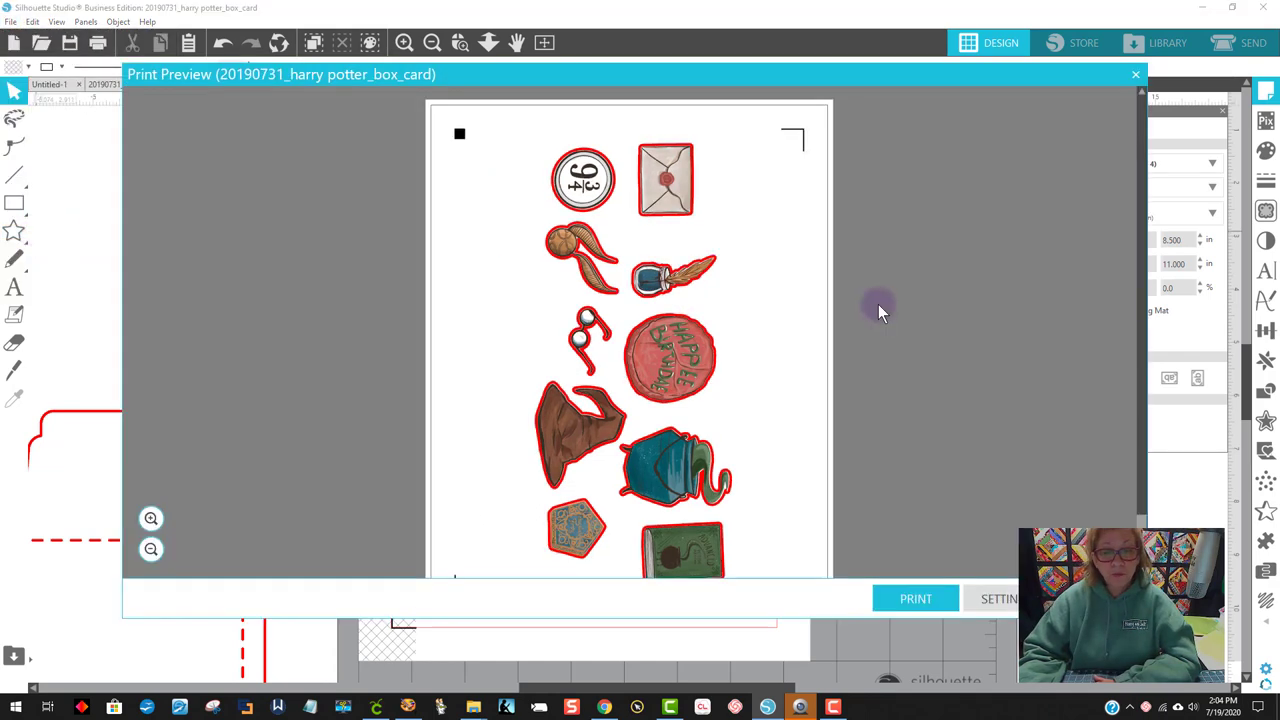
pyautogui.scroll(-2, 878, 304)
pyautogui.scroll(2, 876, 311)
pyautogui.scroll(-2, 876, 313)
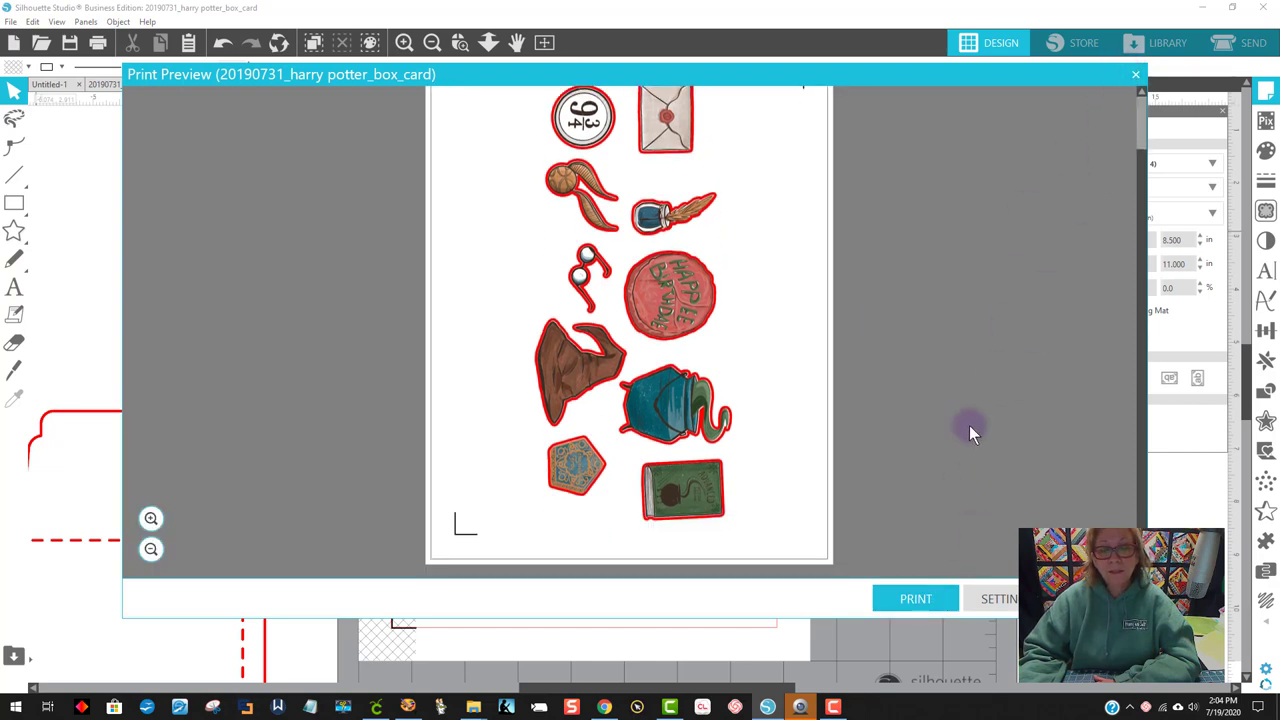
# Step: Print the current page on the EPSON WF-7720 Series printer with the quality set to High
pyautogui.click(918, 599)
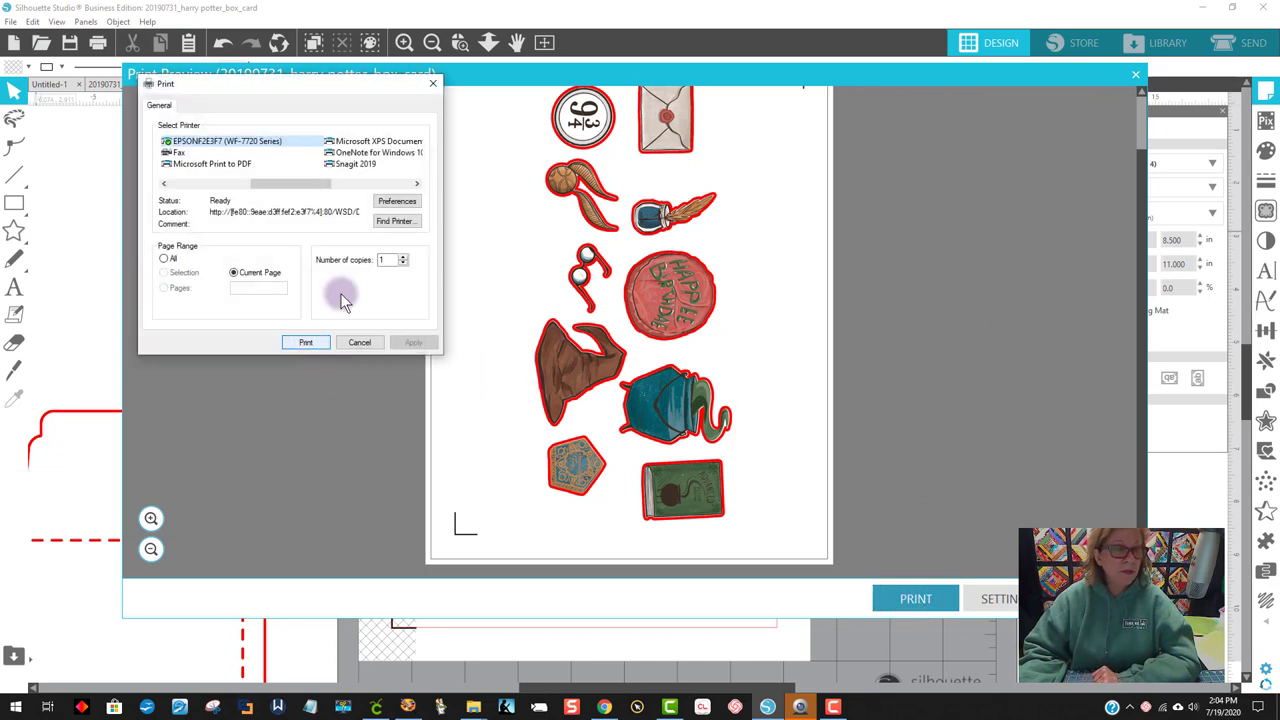
pyautogui.click(410, 201)
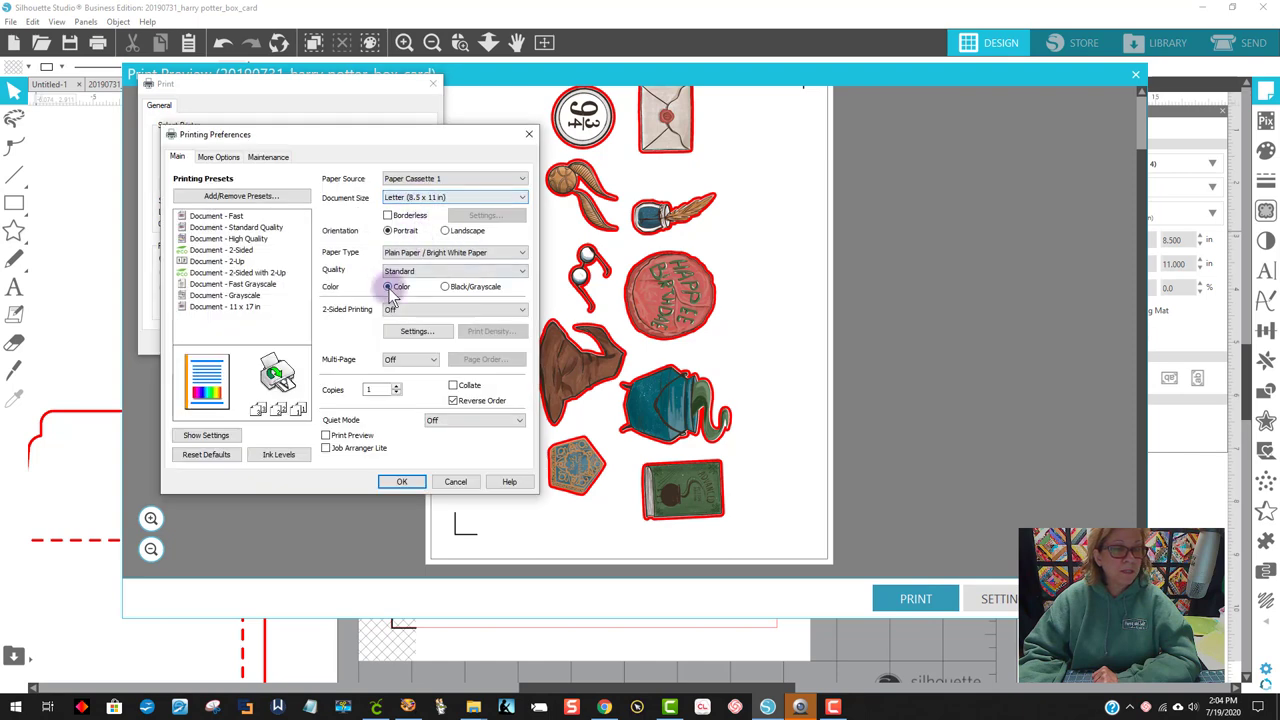
pyautogui.click(411, 271)
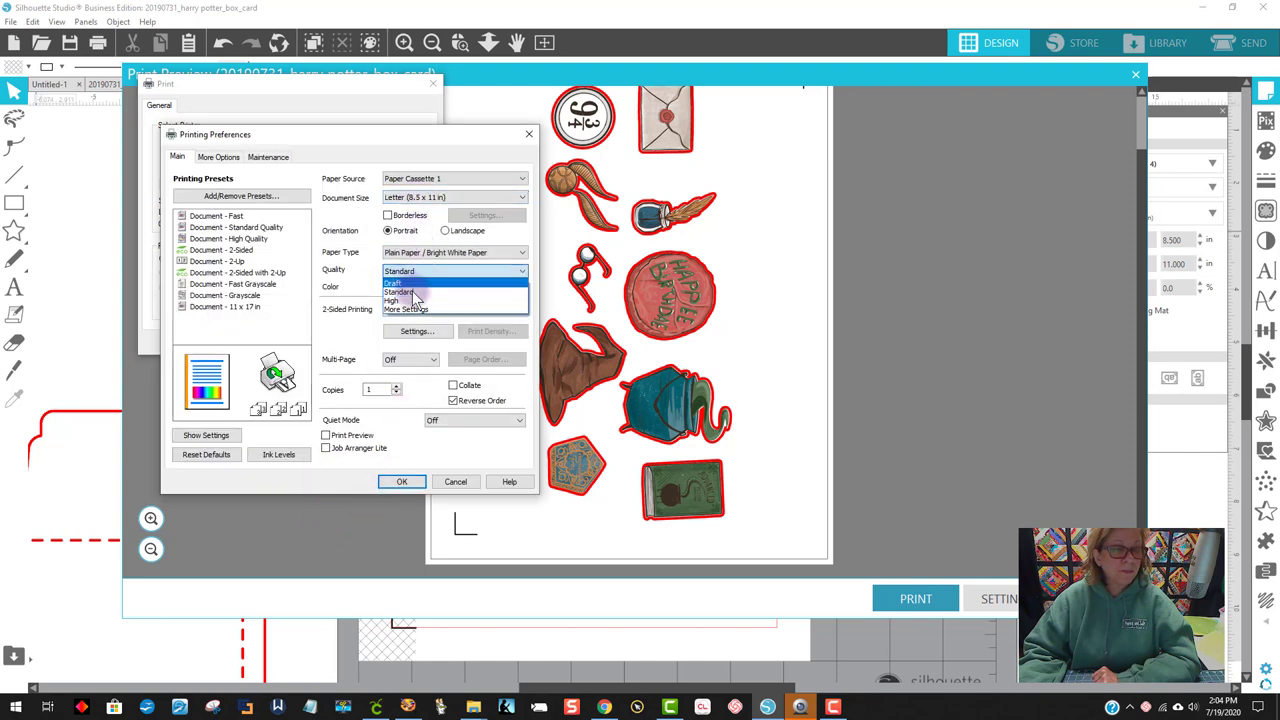
pyautogui.click(410, 300)
pyautogui.click(402, 482)
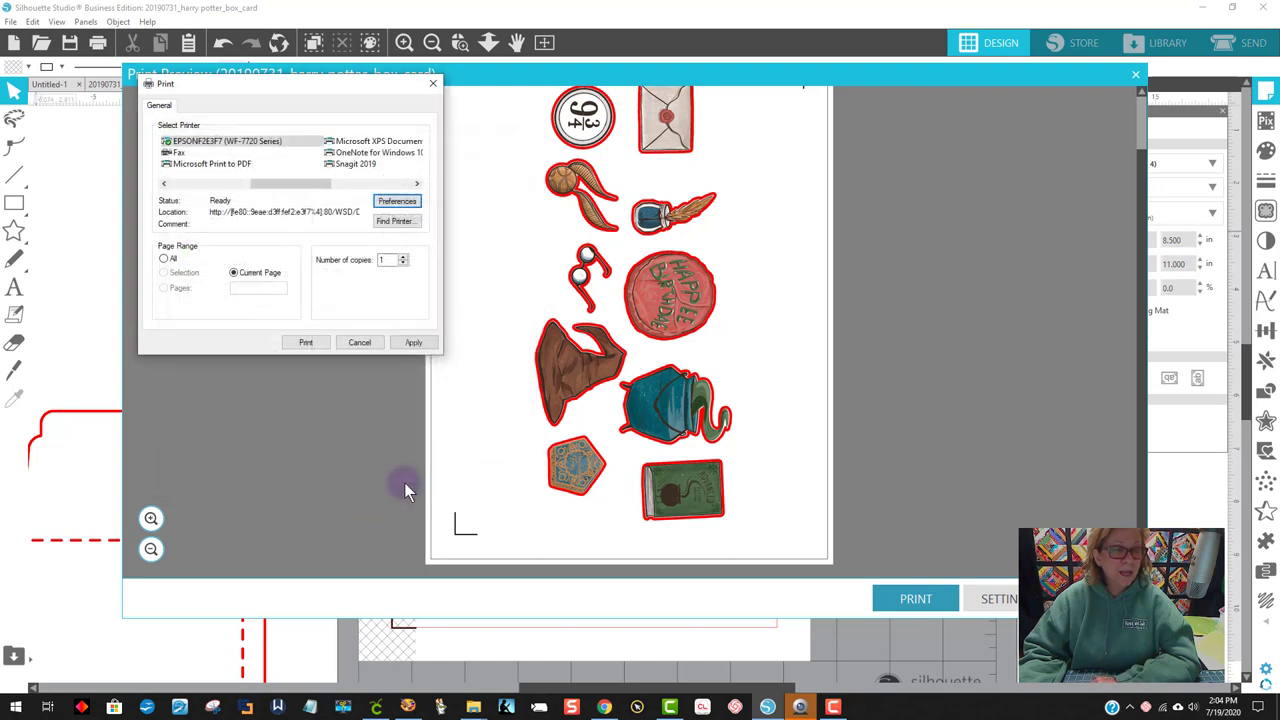
pyautogui.click(303, 342)
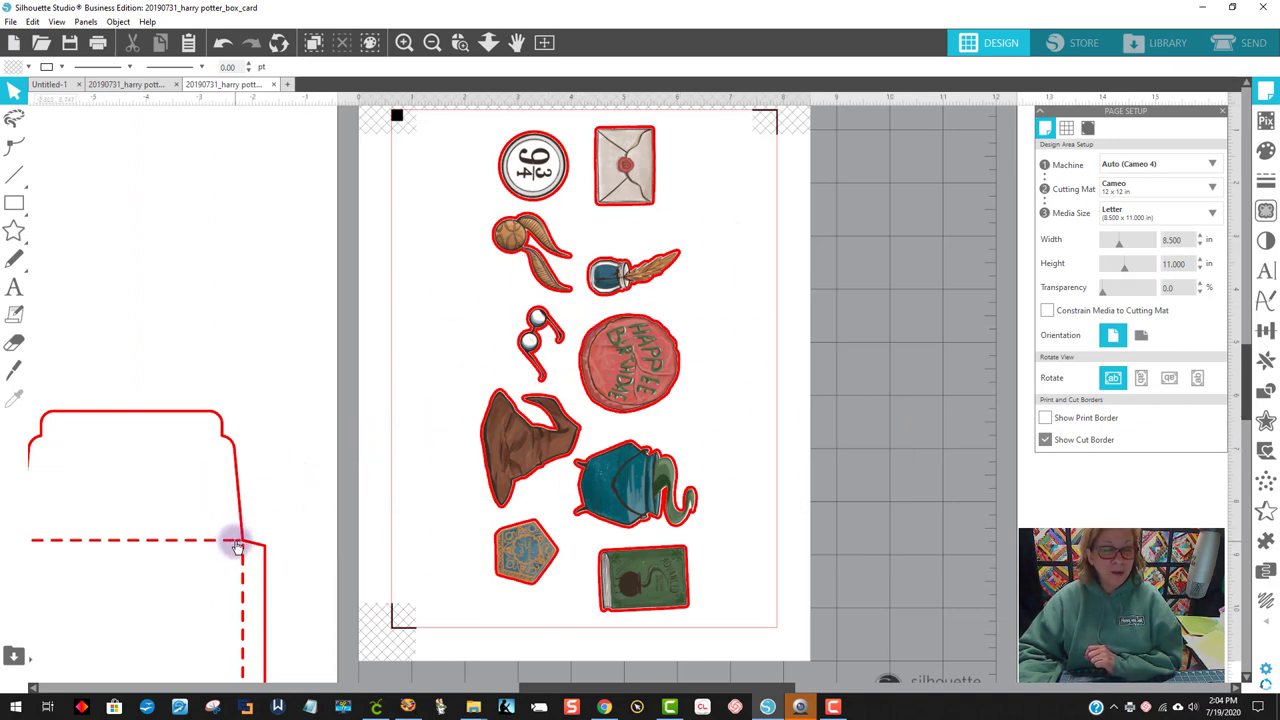
# Step: Move the box piece onto the Letter page and back off the mat to its left
pyautogui.moveTo(241, 547); pyautogui.dragTo(769, 259)
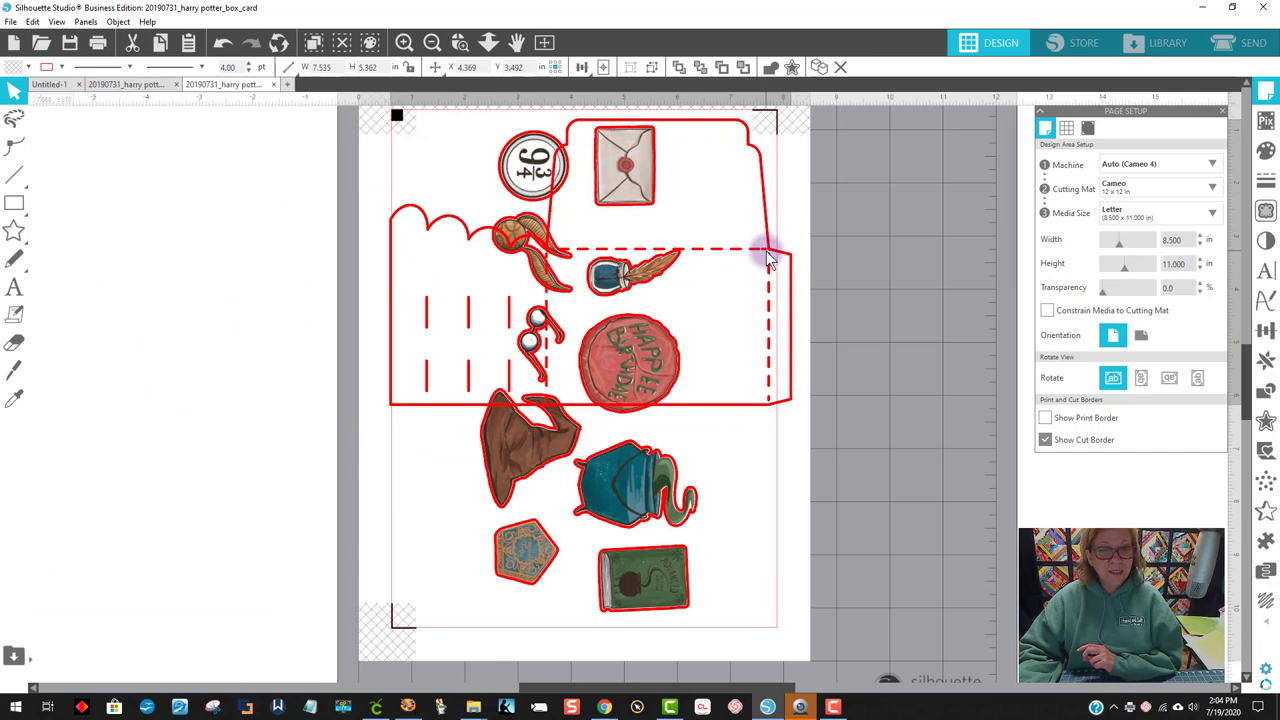
pyautogui.moveTo(770, 263); pyautogui.dragTo(330, 370)
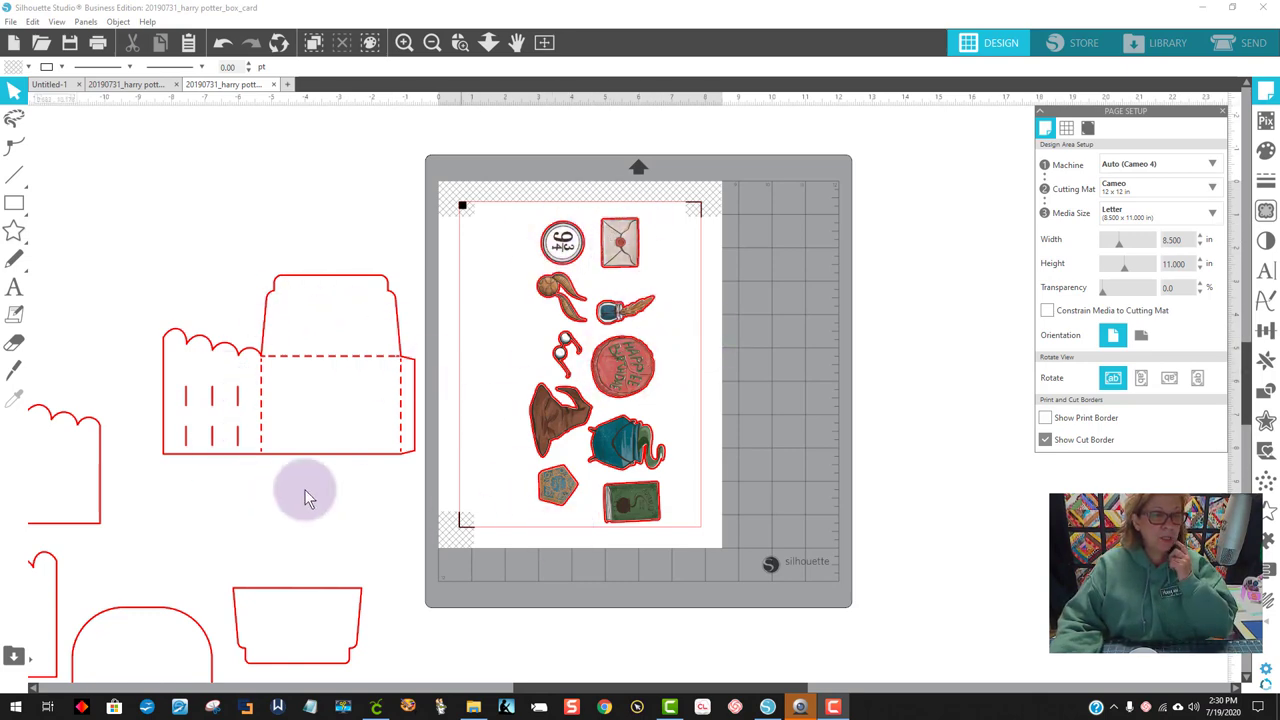
# Step: Set the grouped embellishments' outline thickness to 0.00 pt and reposition the group at X 4.753, Y 6.210 in on the page
pyautogui.click(553, 286)
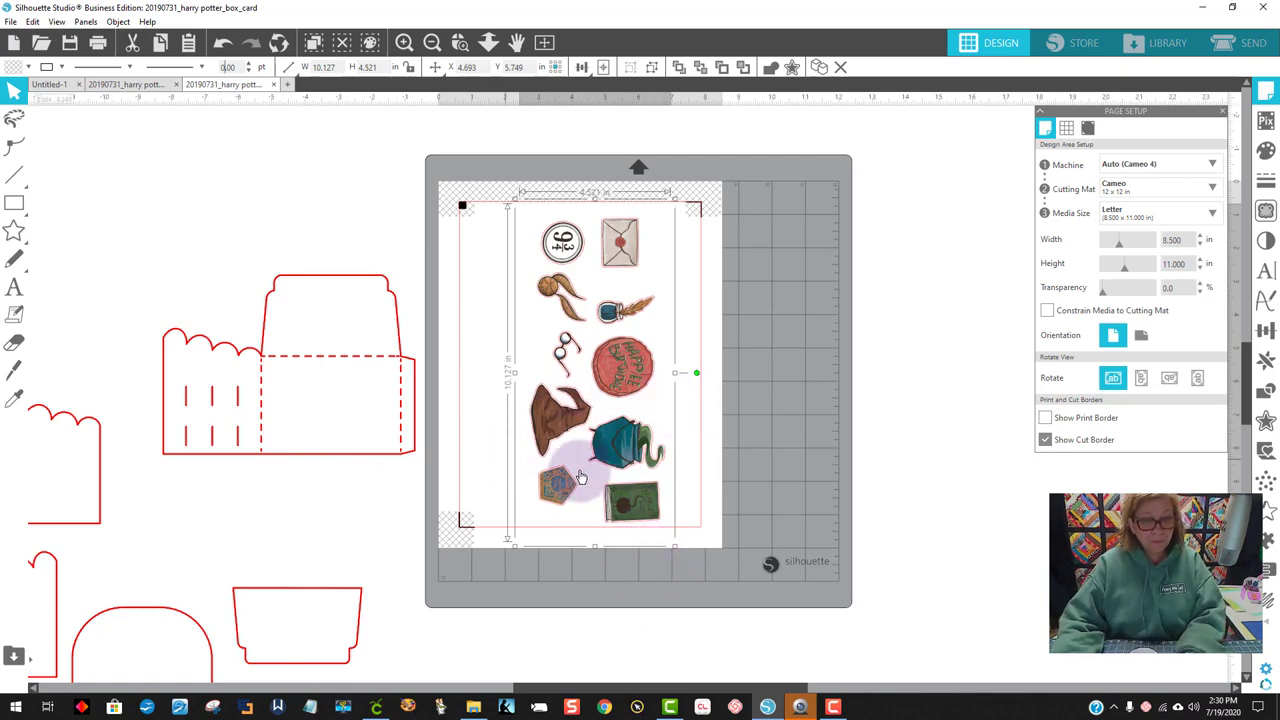
pyautogui.click(768, 483)
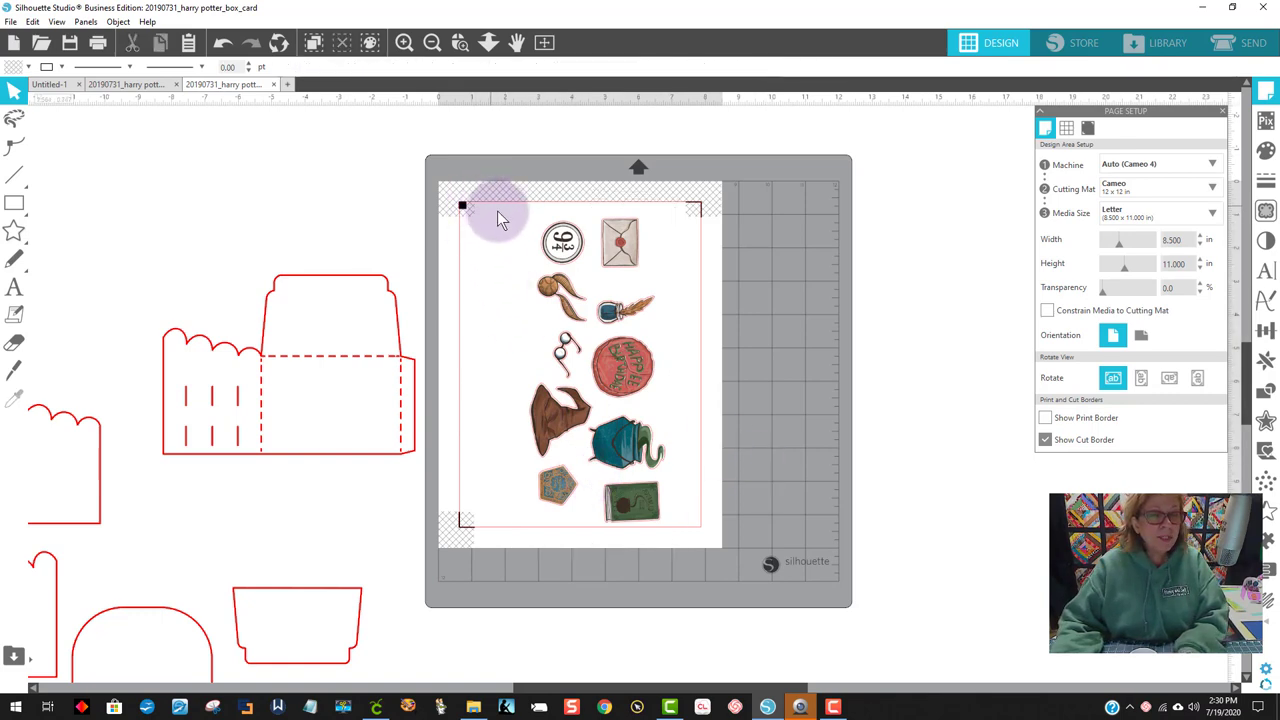
pyautogui.moveTo(503, 218); pyautogui.dragTo(555, 253)
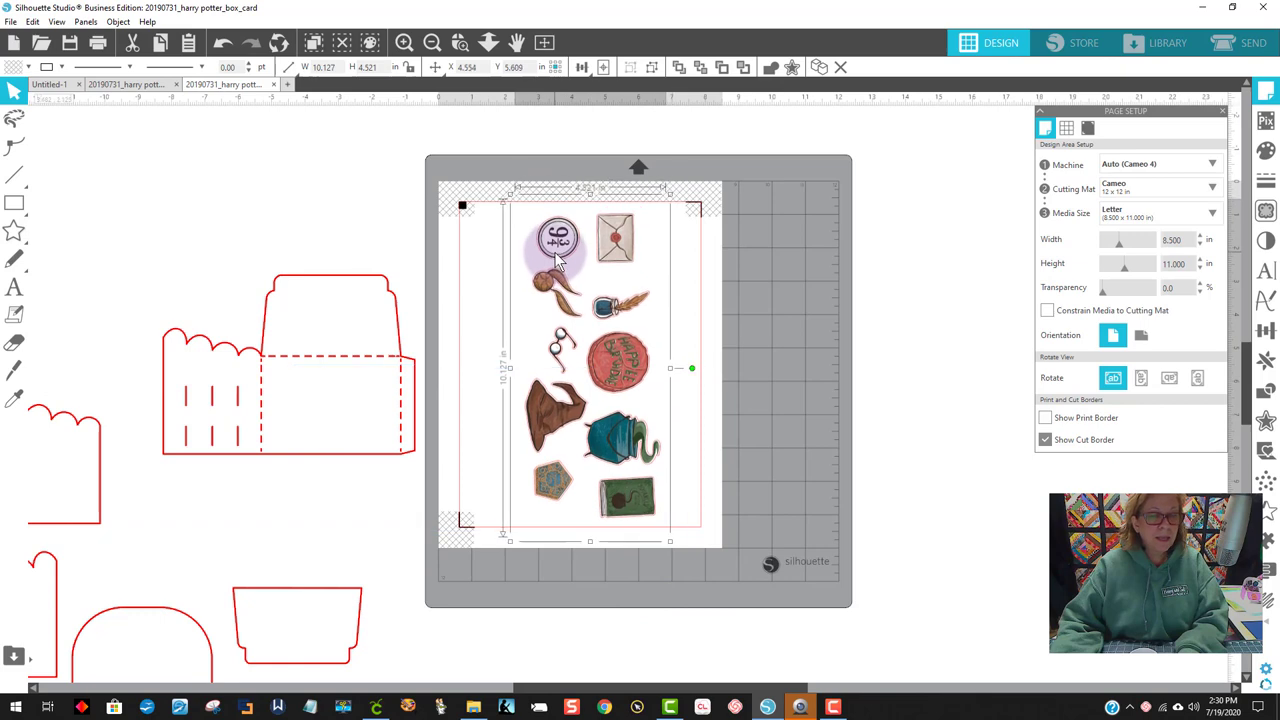
pyautogui.click(10, 21)
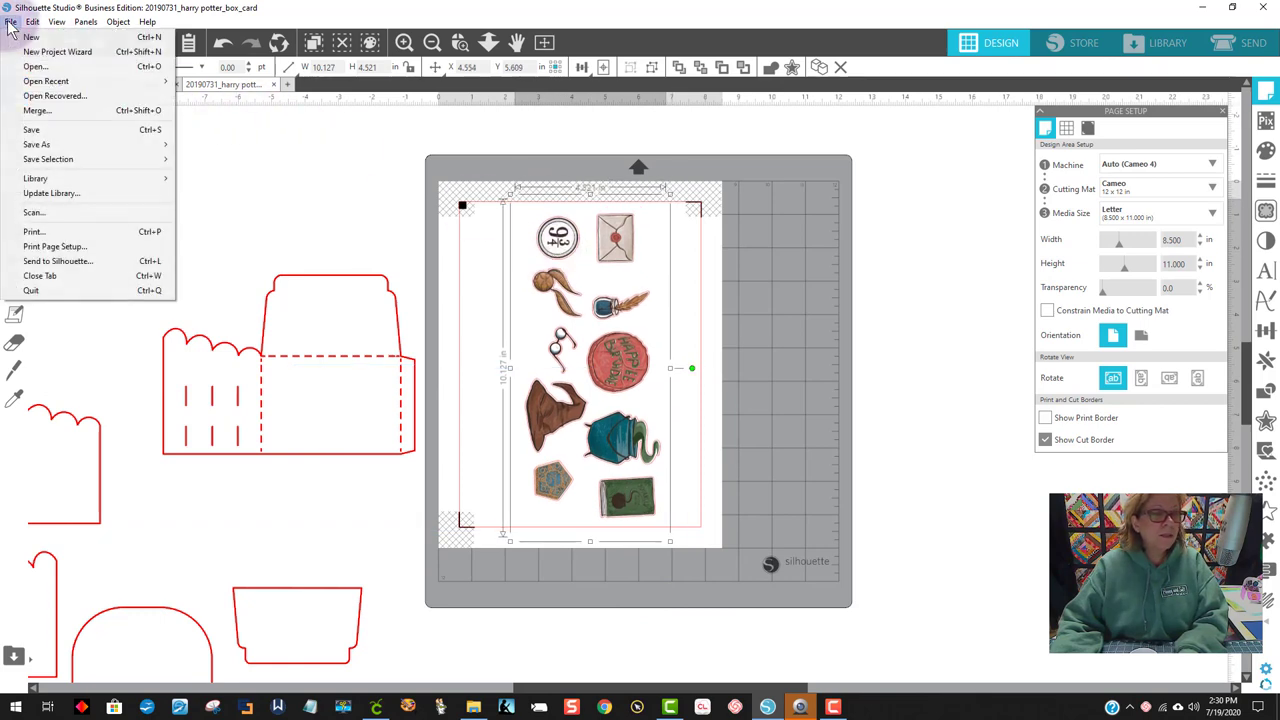
pyautogui.click(590, 302)
pyautogui.moveTo(560, 296); pyautogui.dragTo(567, 326)
pyautogui.moveTo(603, 229); pyautogui.dragTo(624, 262)
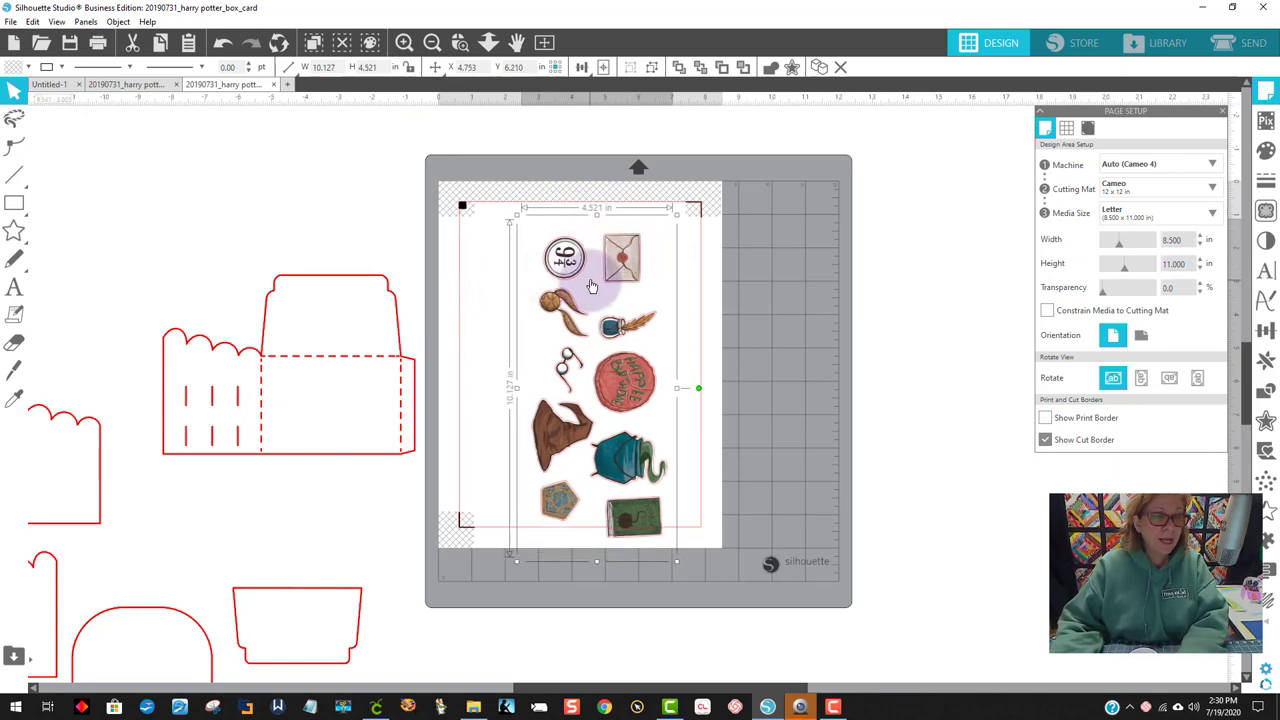
# Step: Start saving the selected embellishments to the hard drive and choose JPEG as the file type
pyautogui.click(10, 22)
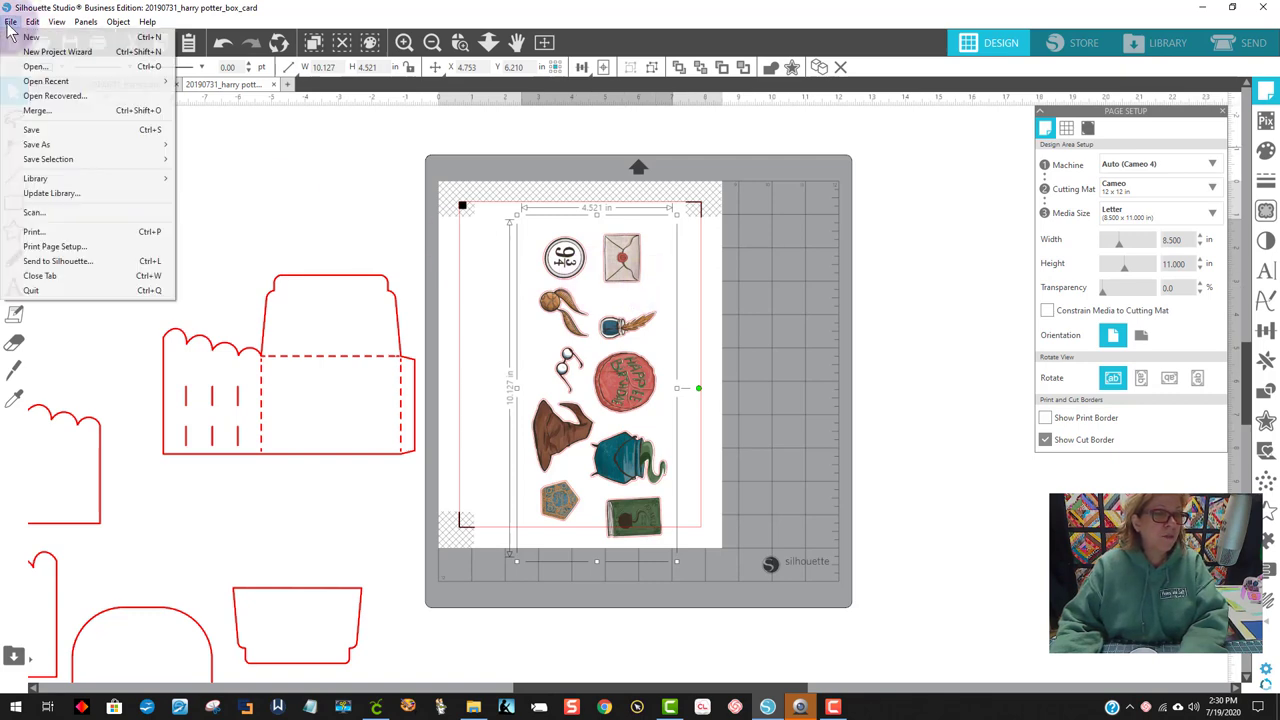
pyautogui.moveTo(134, 163)
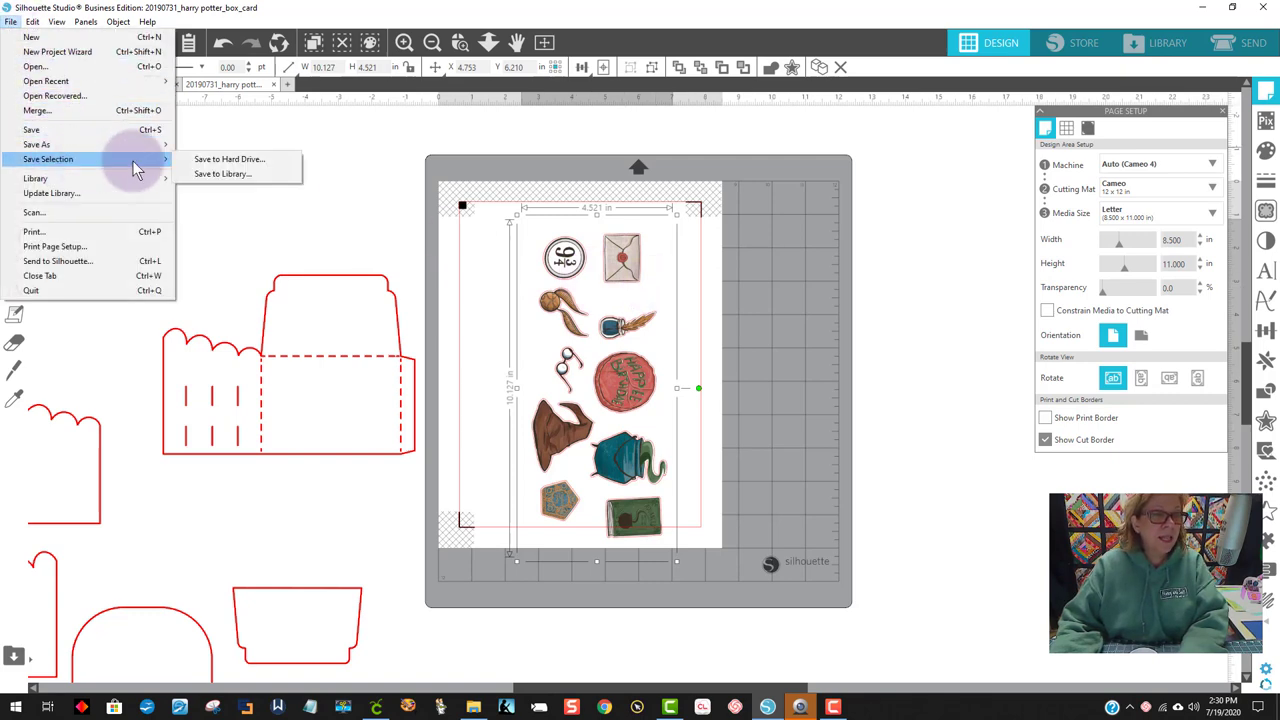
pyautogui.click(228, 160)
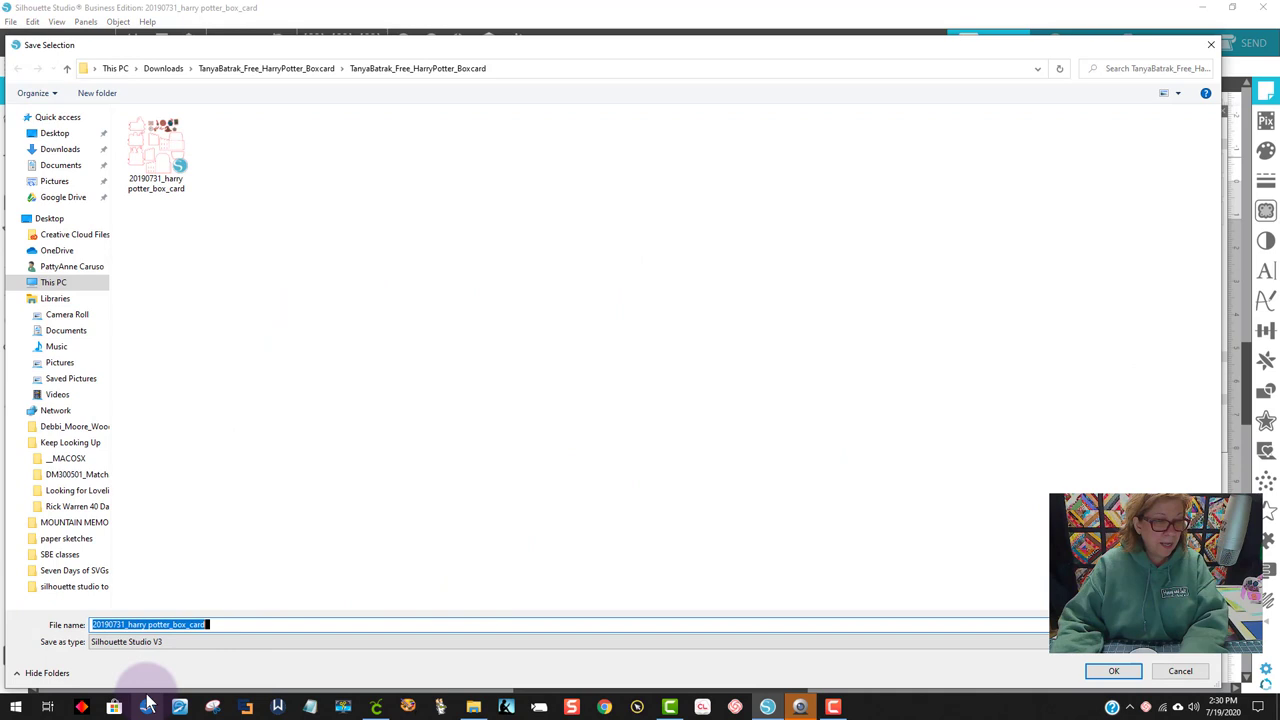
pyautogui.click(165, 641)
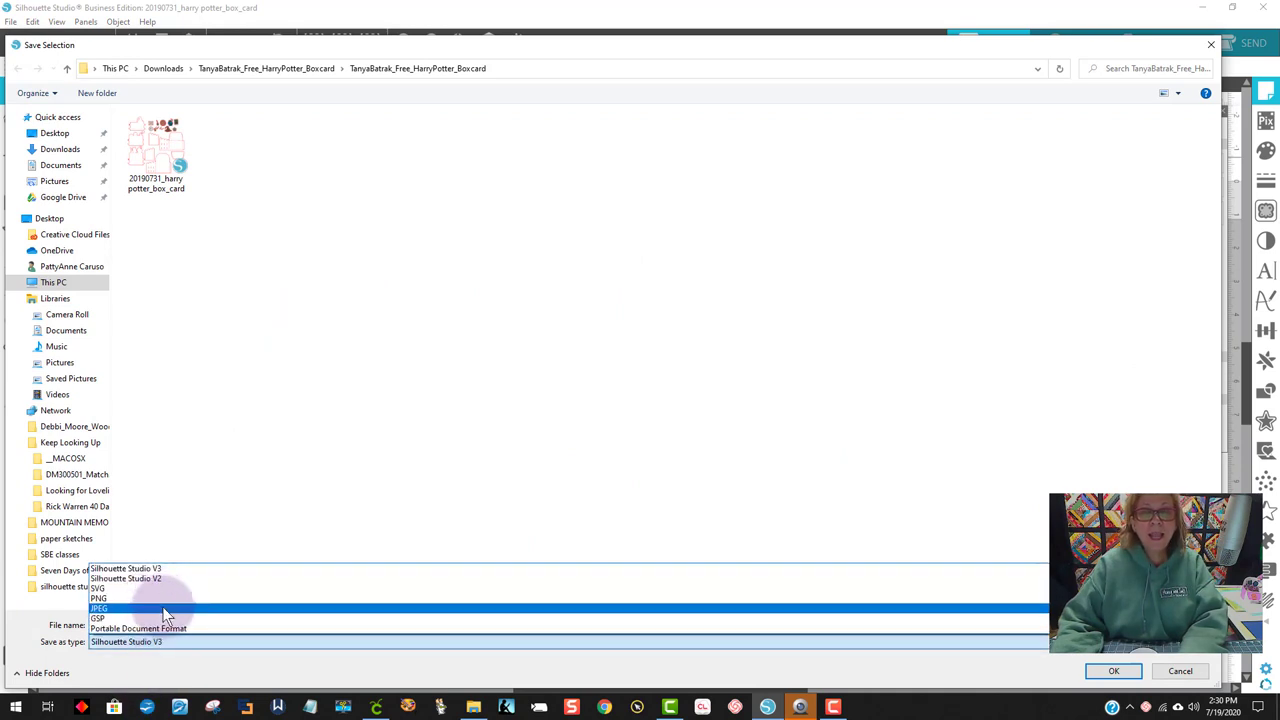
pyautogui.click(165, 609)
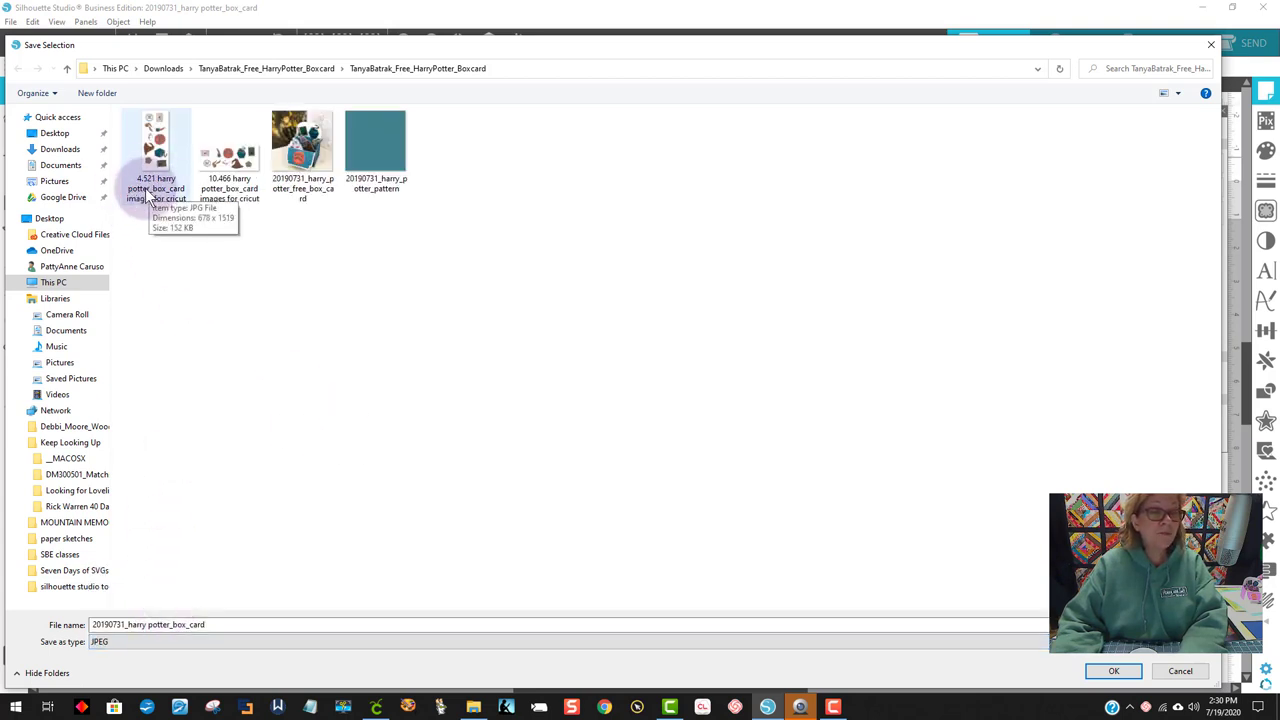
# Step: Overwrite "4.521 harry potter_box_card images for cricut" with the selection, exported at 678 by 1519 pixels and 150 dots per inch
pyautogui.click(163, 158)
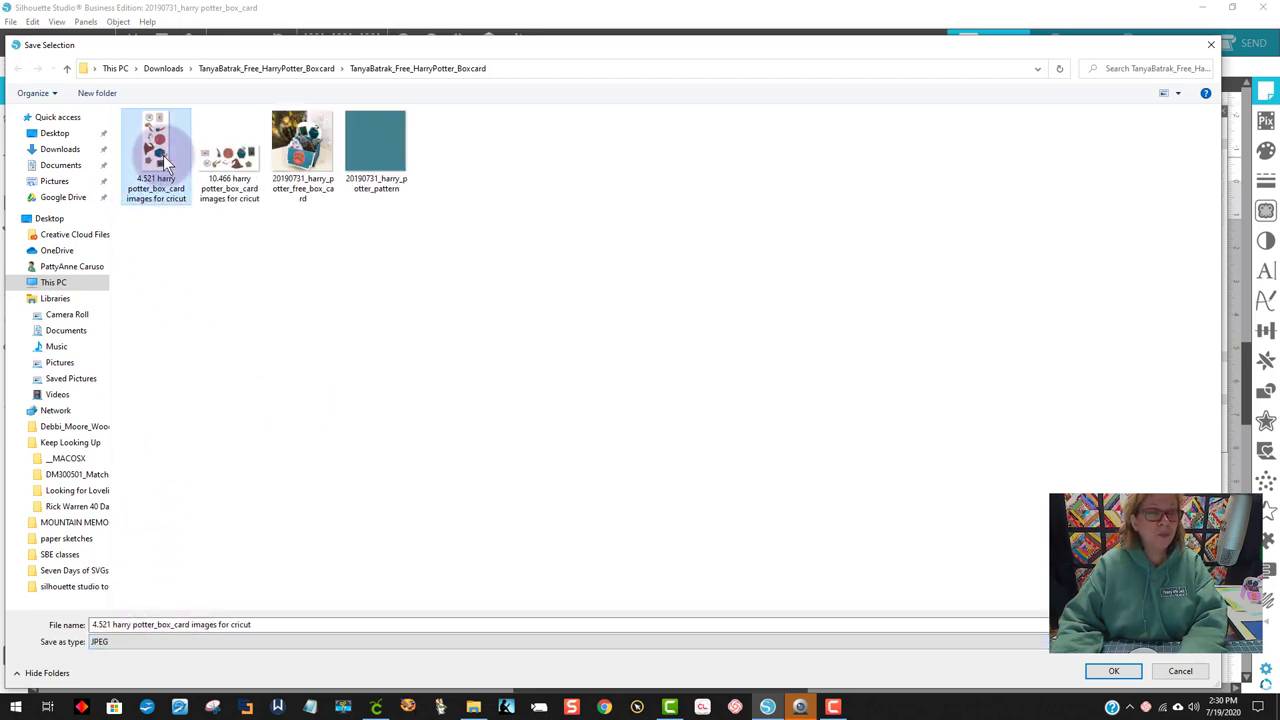
pyautogui.click(186, 624)
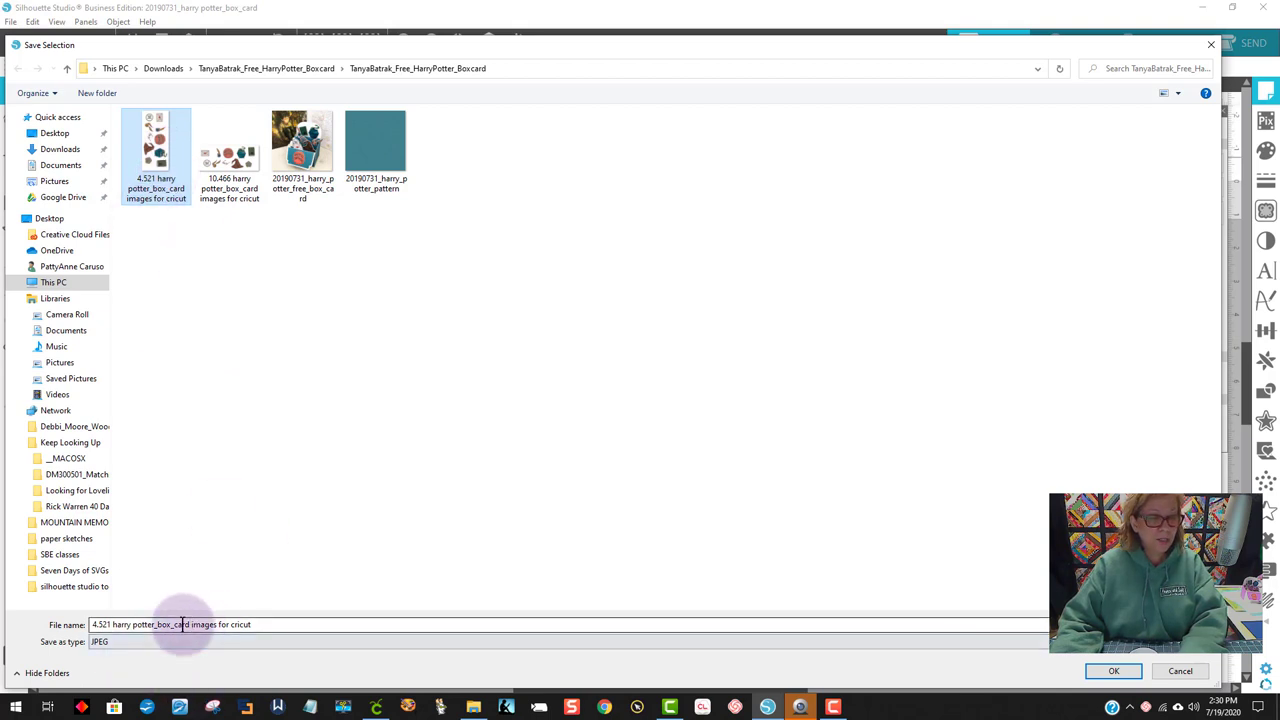
pyautogui.click(105, 643)
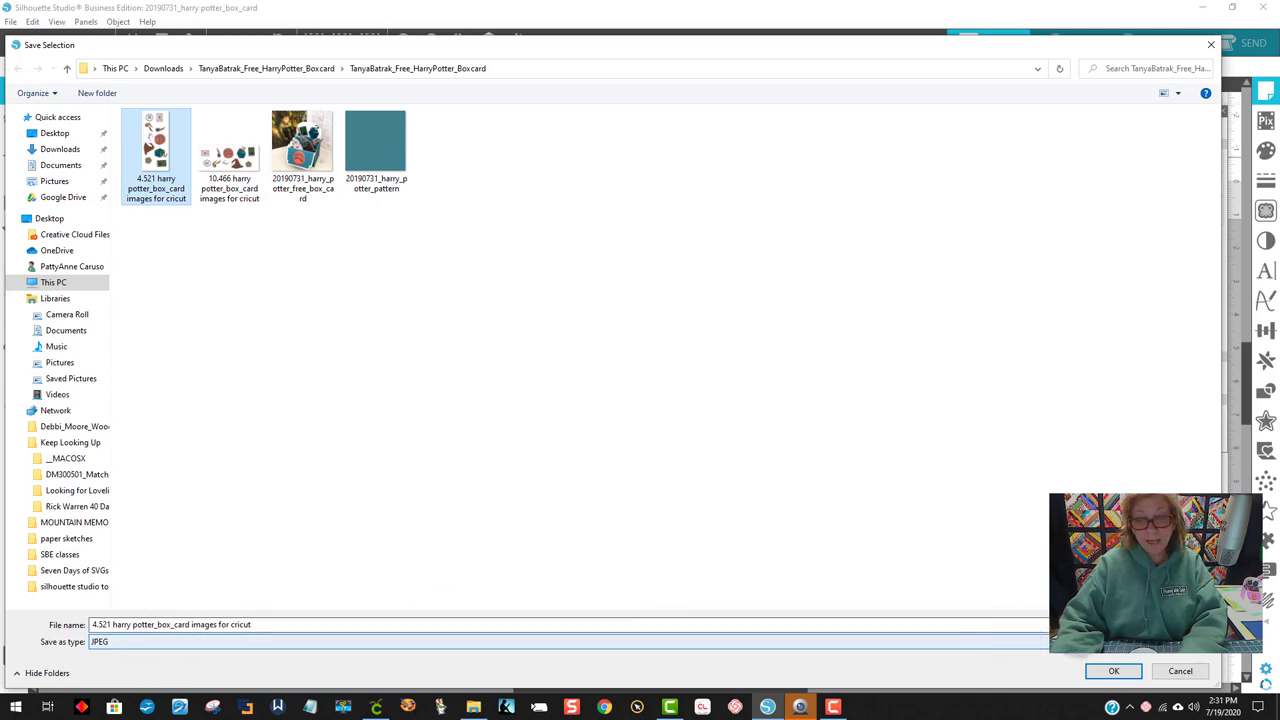
pyautogui.click(1112, 671)
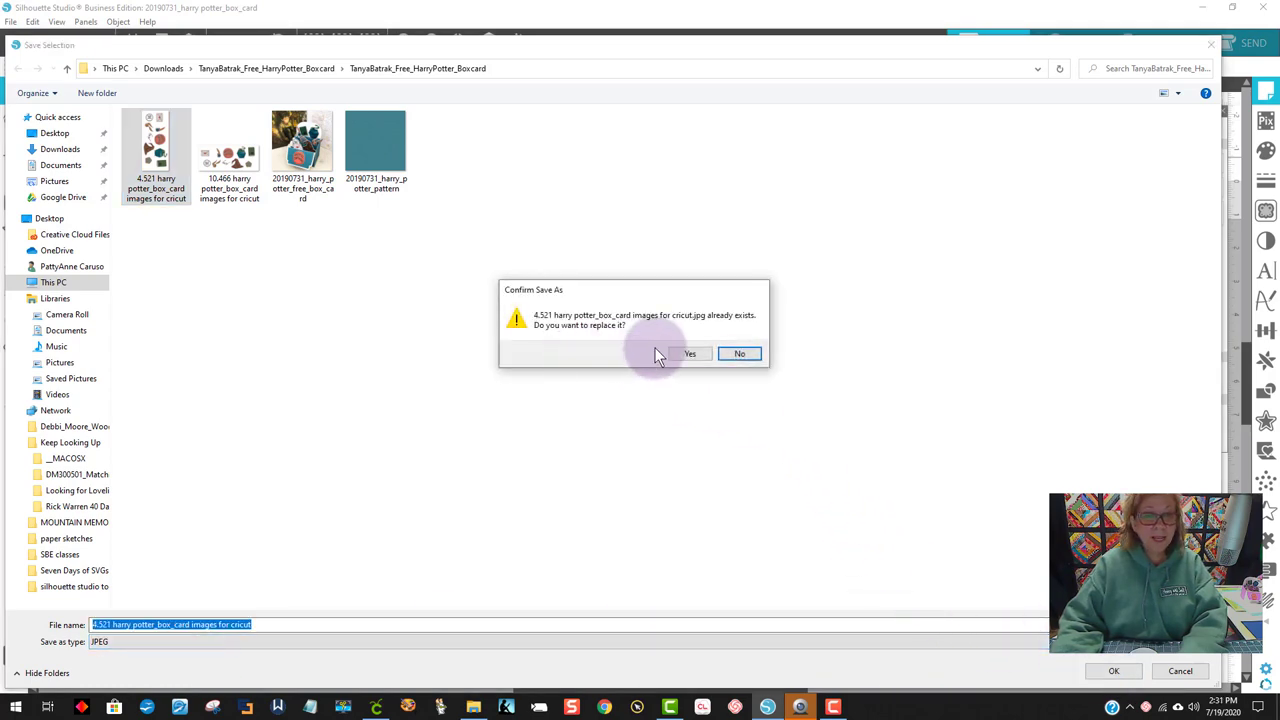
pyautogui.click(690, 354)
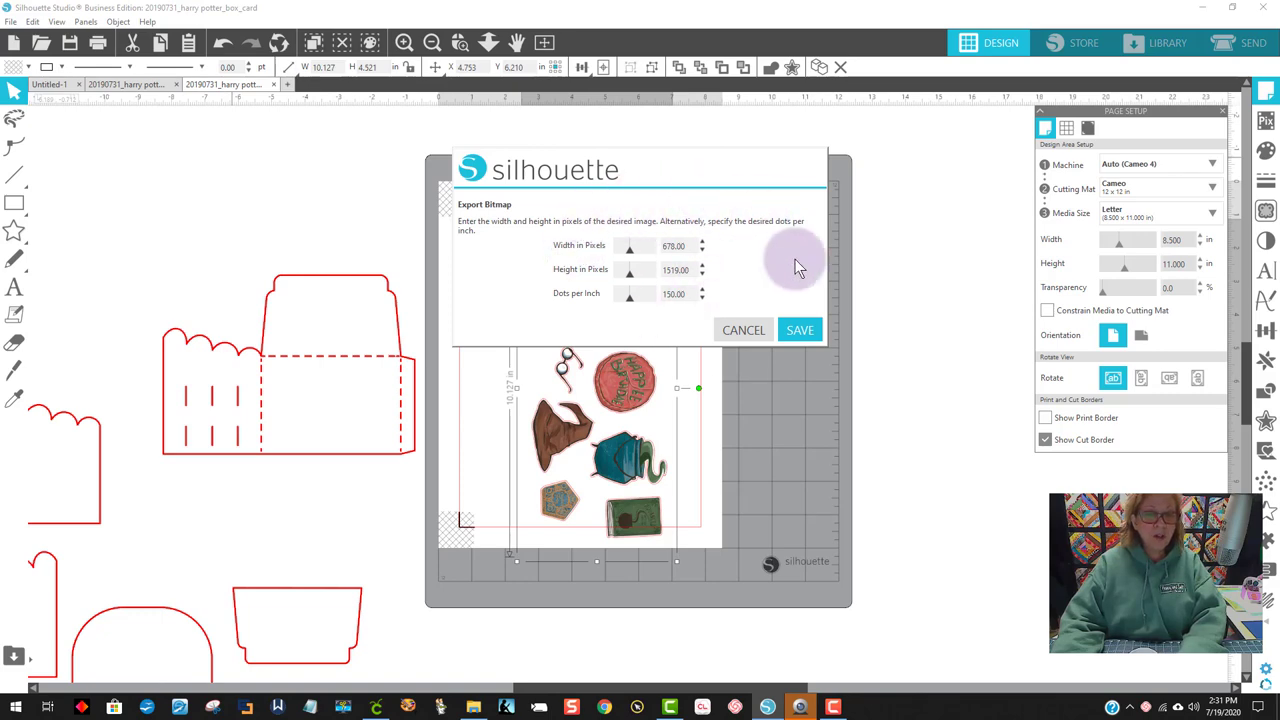
pyautogui.click(800, 333)
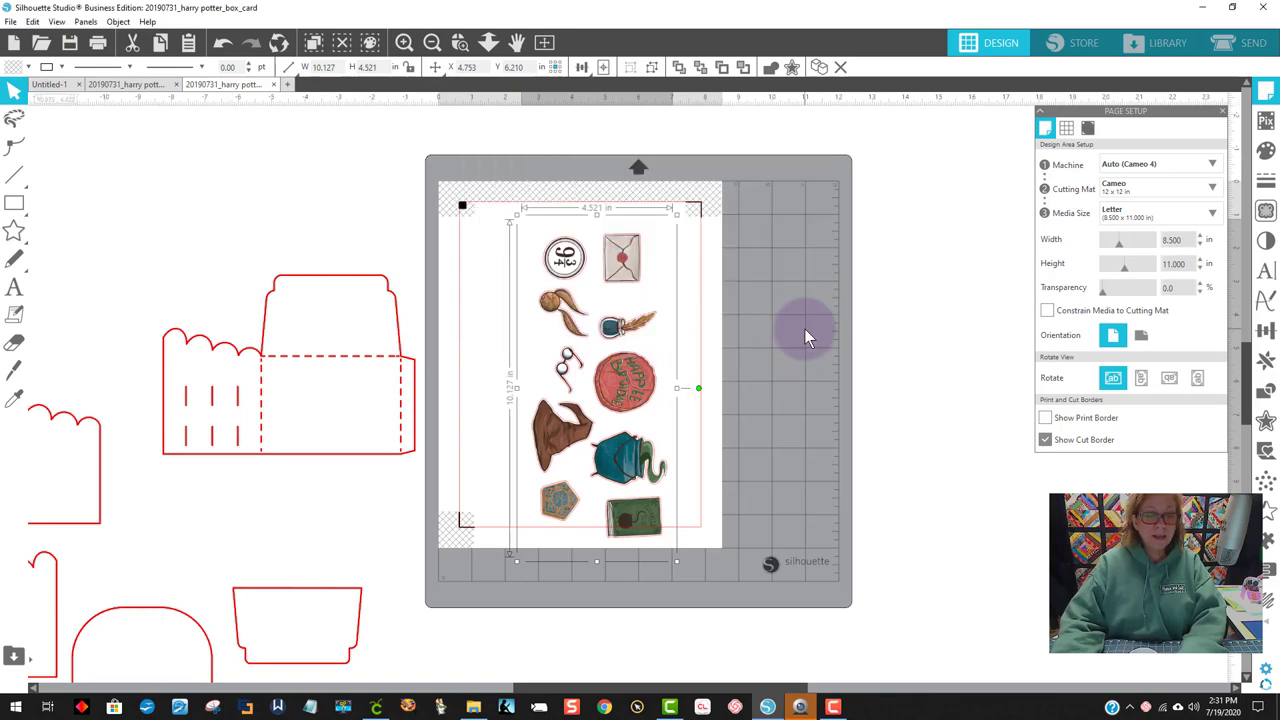
# Step: Switch to Cricut Design Space and load "4.521 harry potter_box_card images for cricut" as an image upload of the Complex type
pyautogui.click(376, 709)
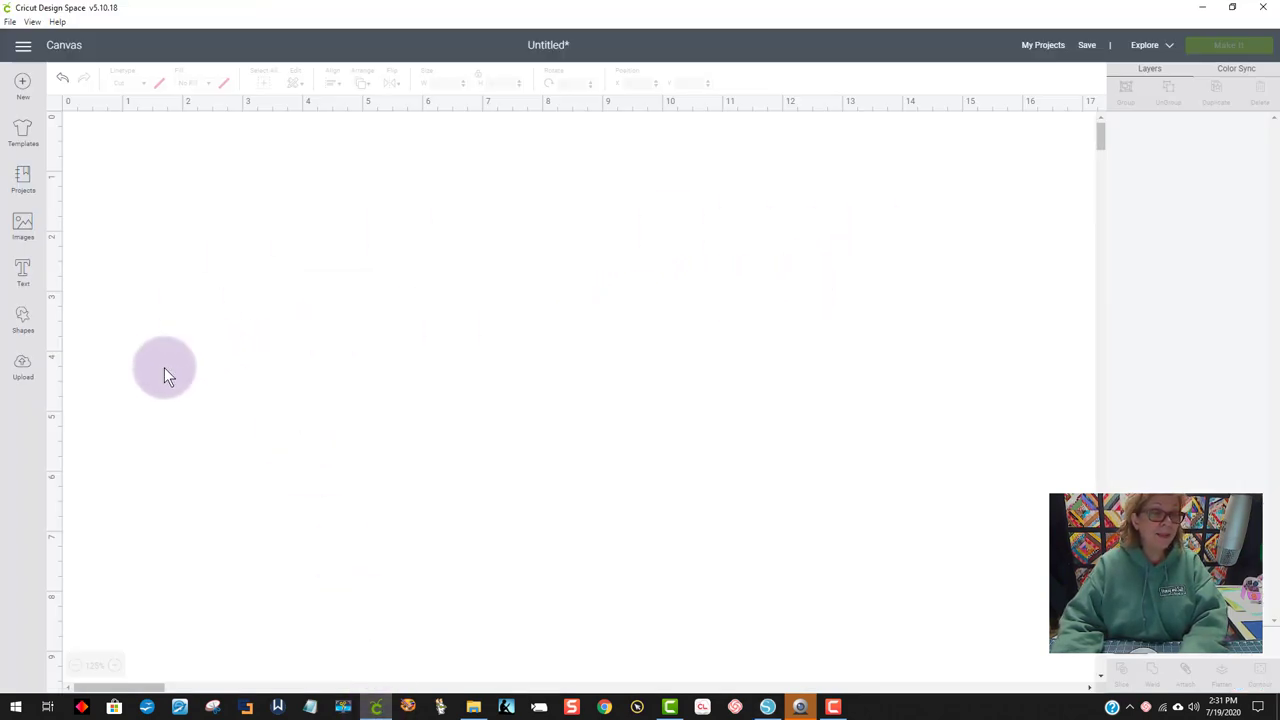
pyautogui.click(21, 368)
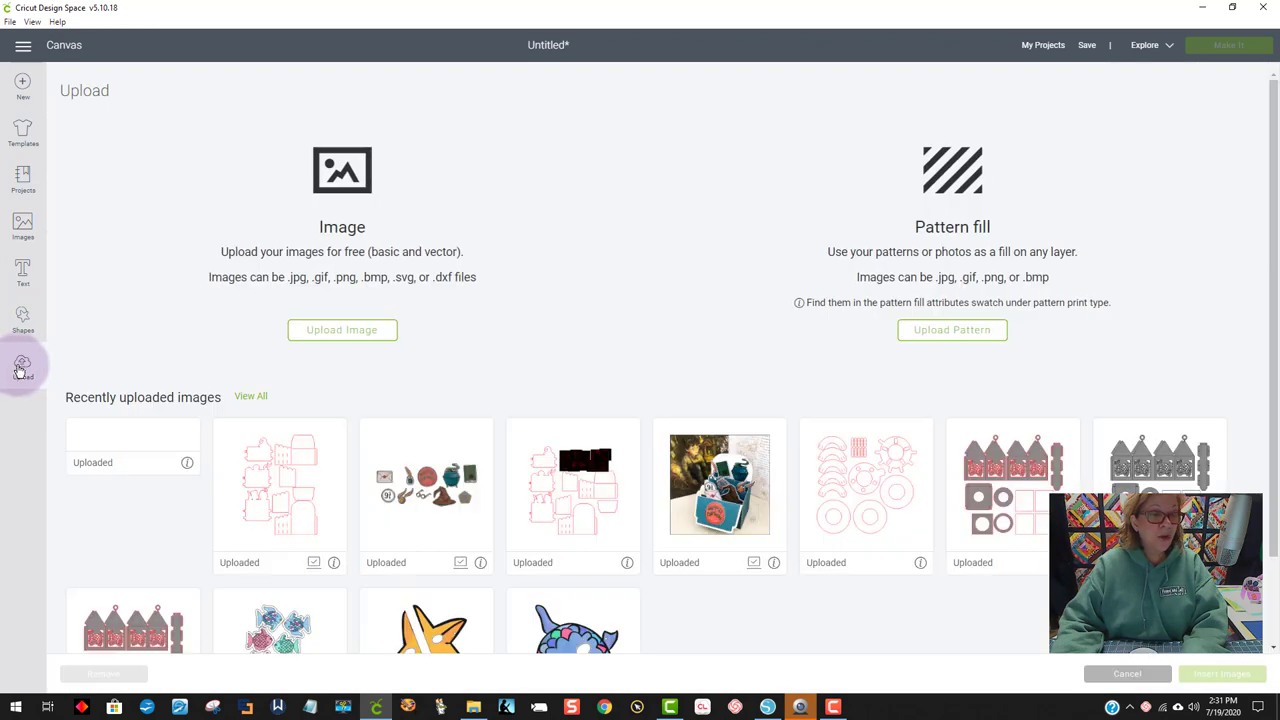
pyautogui.click(343, 333)
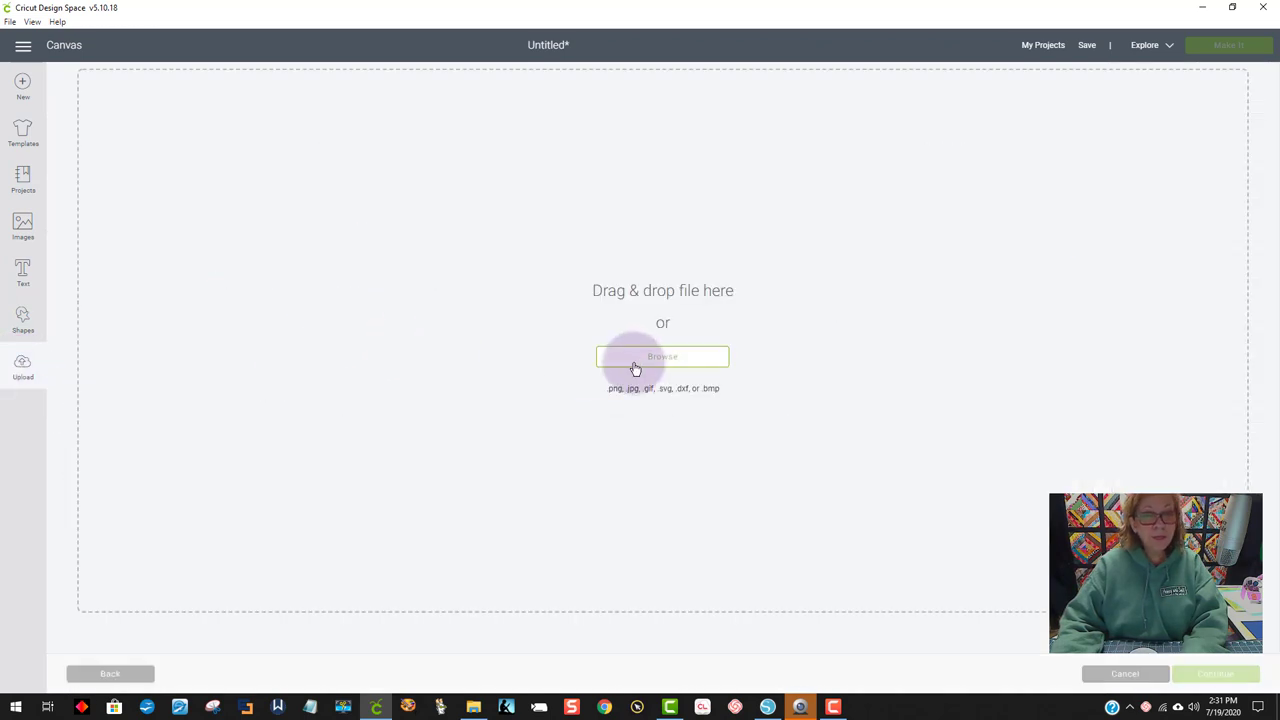
pyautogui.click(641, 360)
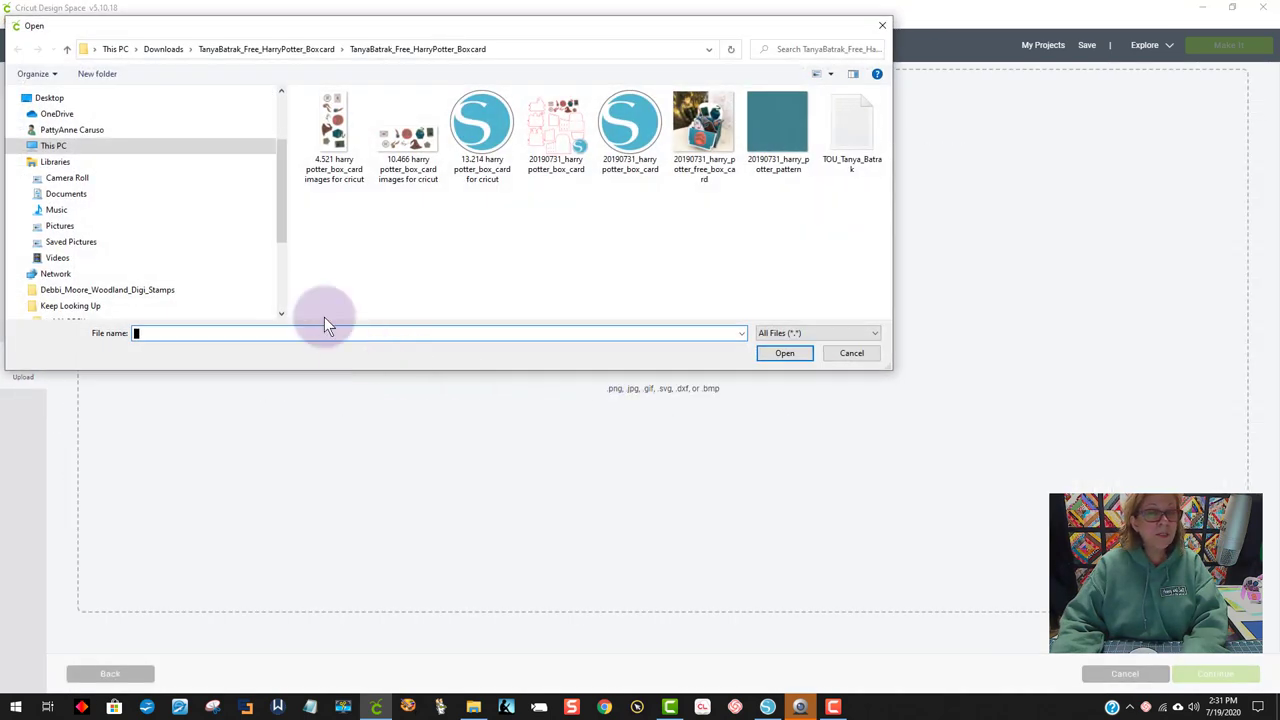
pyautogui.click(338, 135)
pyautogui.click(785, 353)
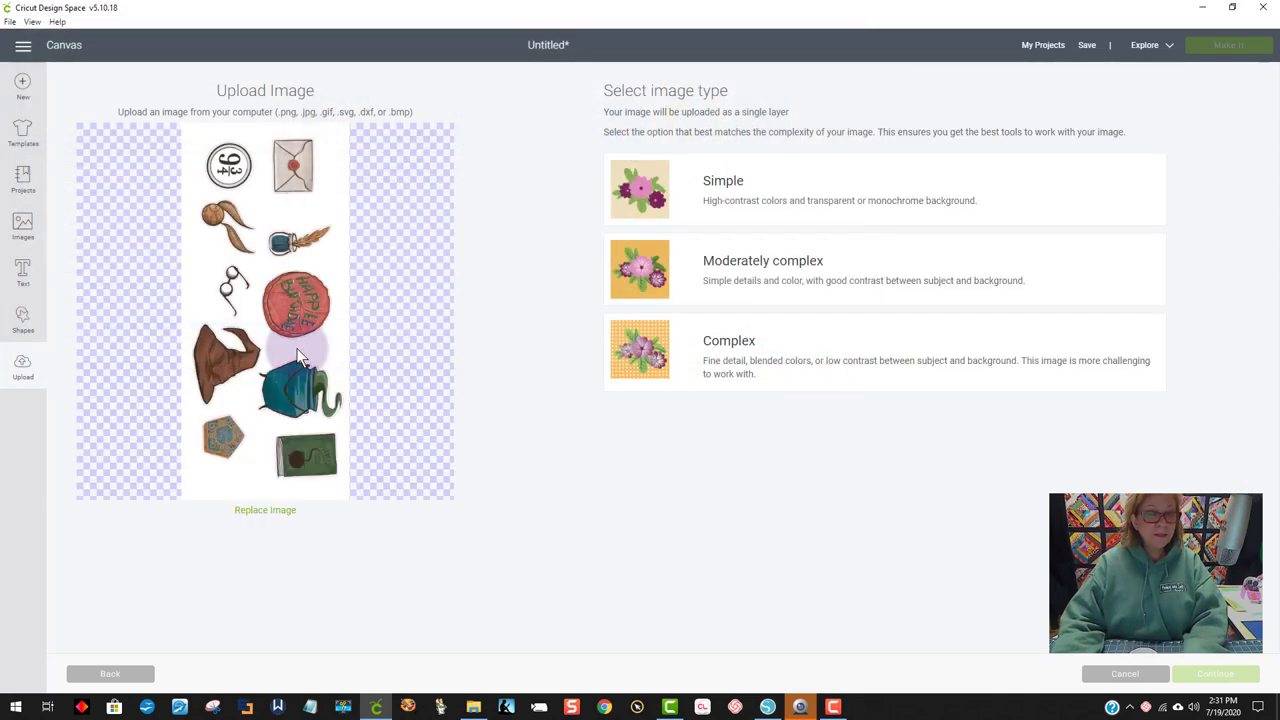
pyautogui.click(828, 349)
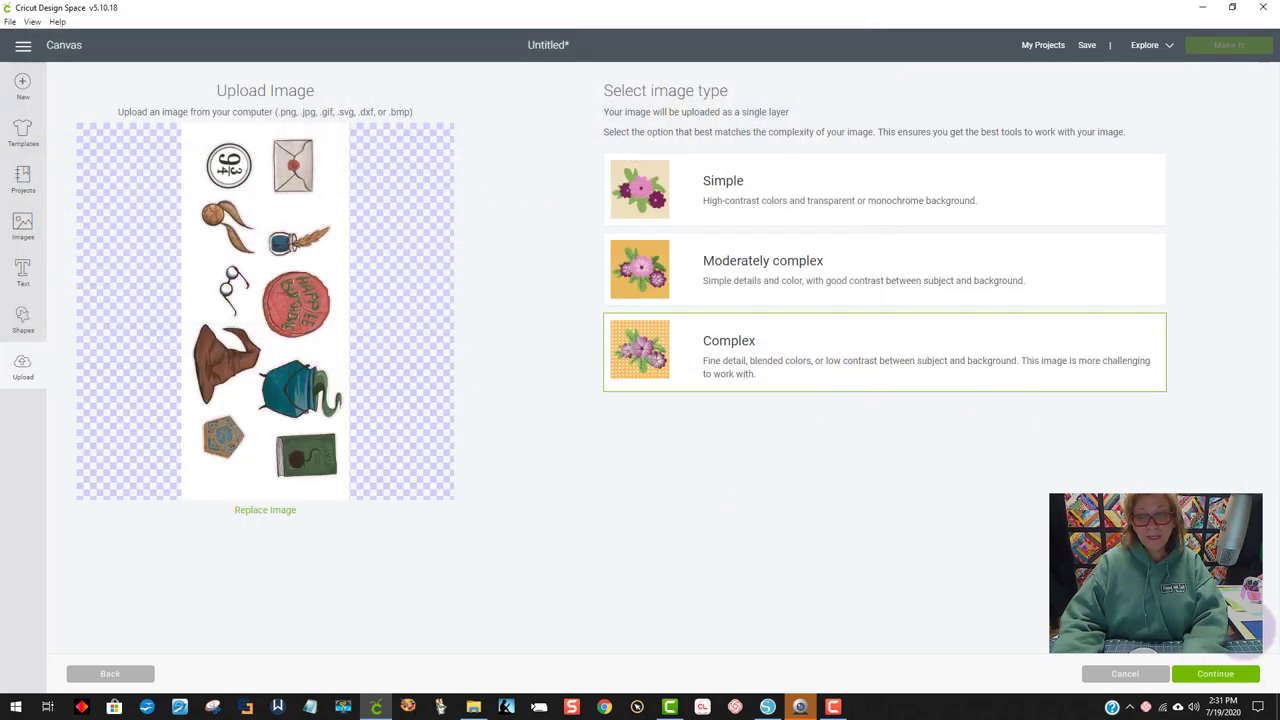
pyautogui.click(1215, 673)
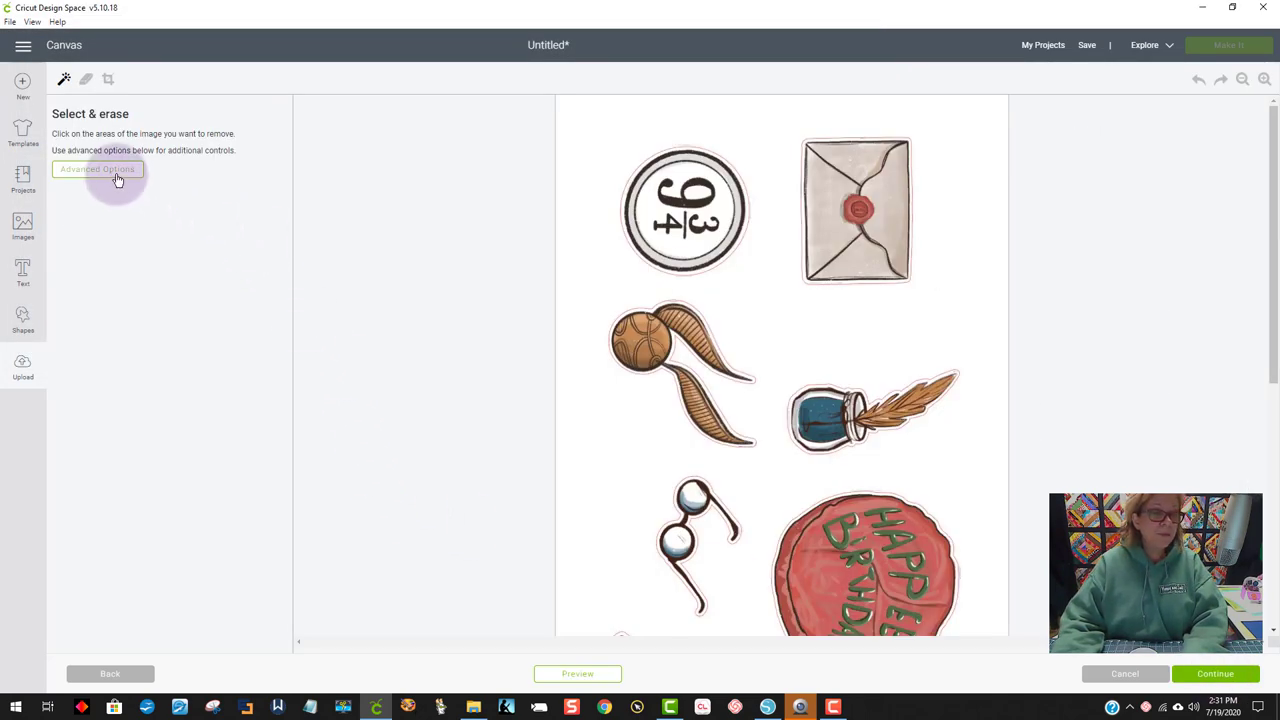
# Step: Erase the white background around the embellishments and check the remaining edges down the whole image
pyautogui.click(113, 175)
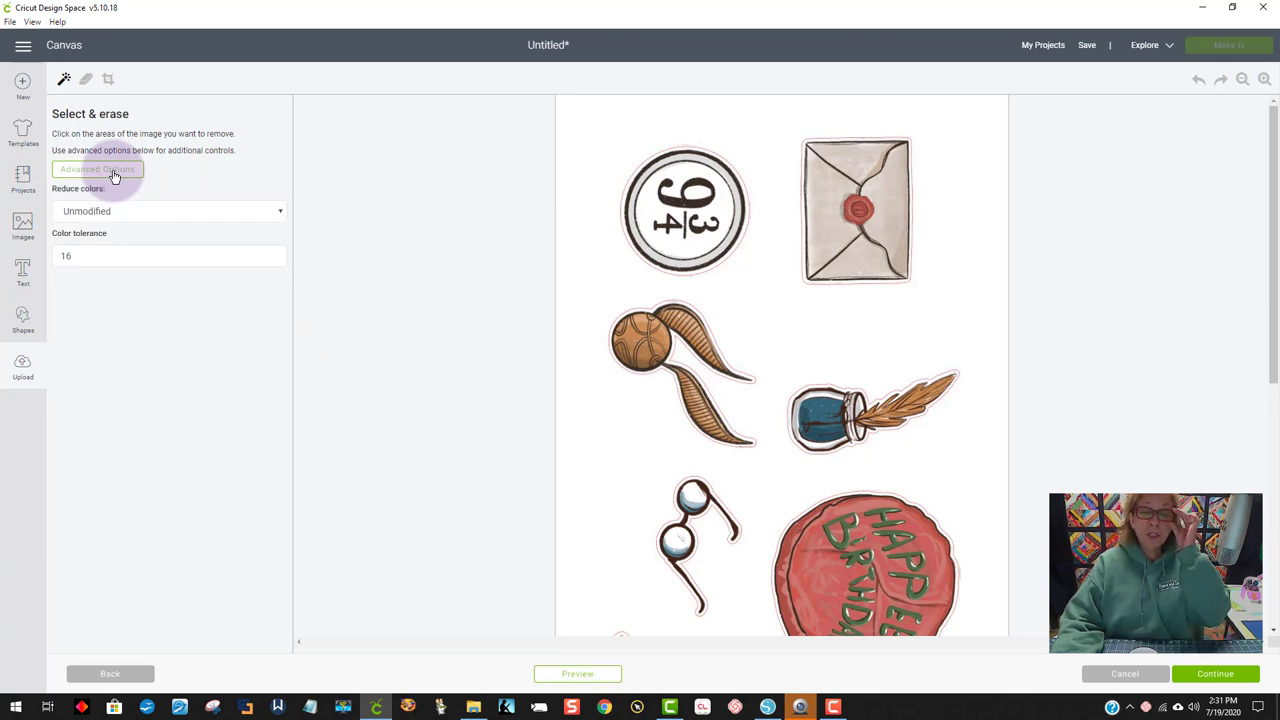
pyautogui.click(81, 258)
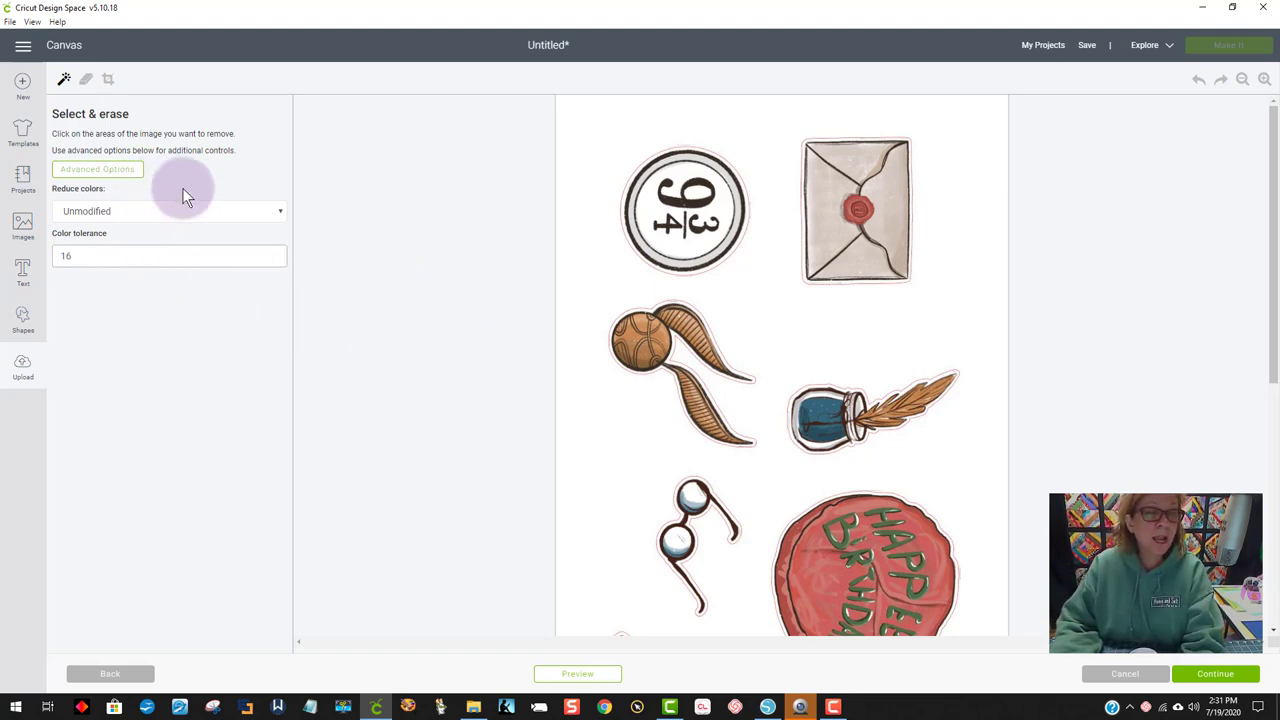
pyautogui.click(133, 170)
pyautogui.click(130, 170)
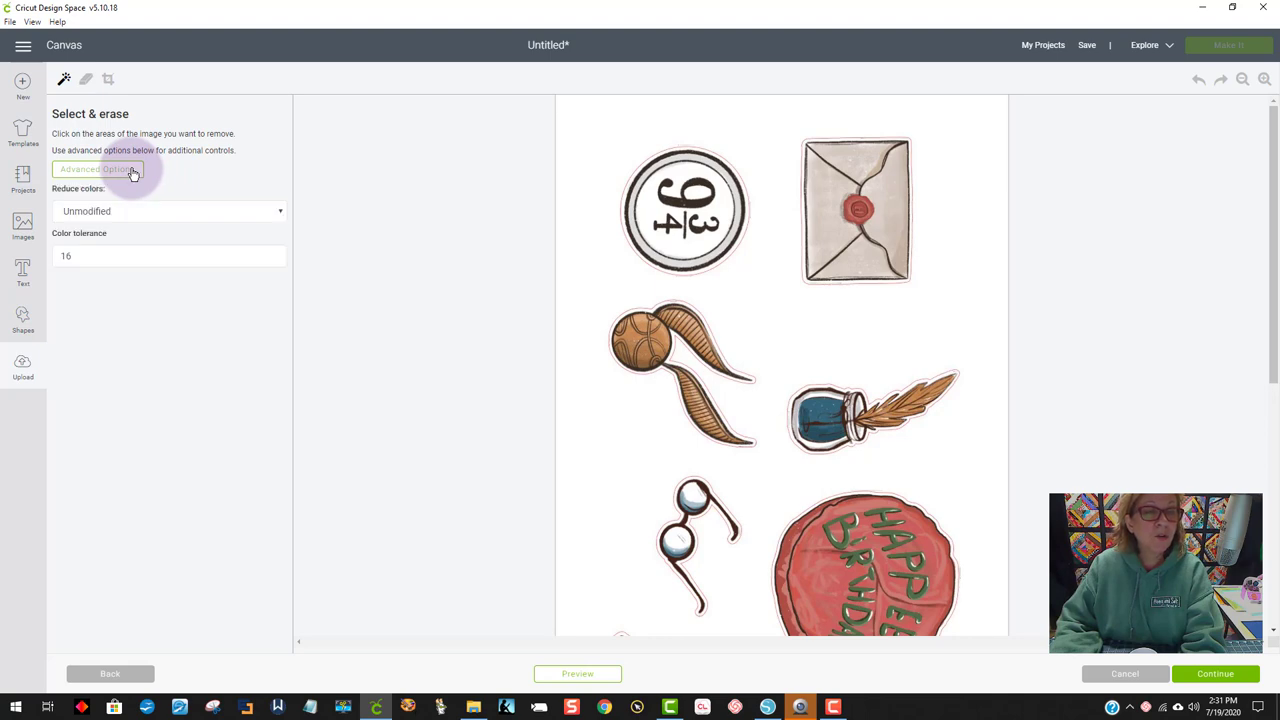
pyautogui.click(132, 170)
pyautogui.click(624, 121)
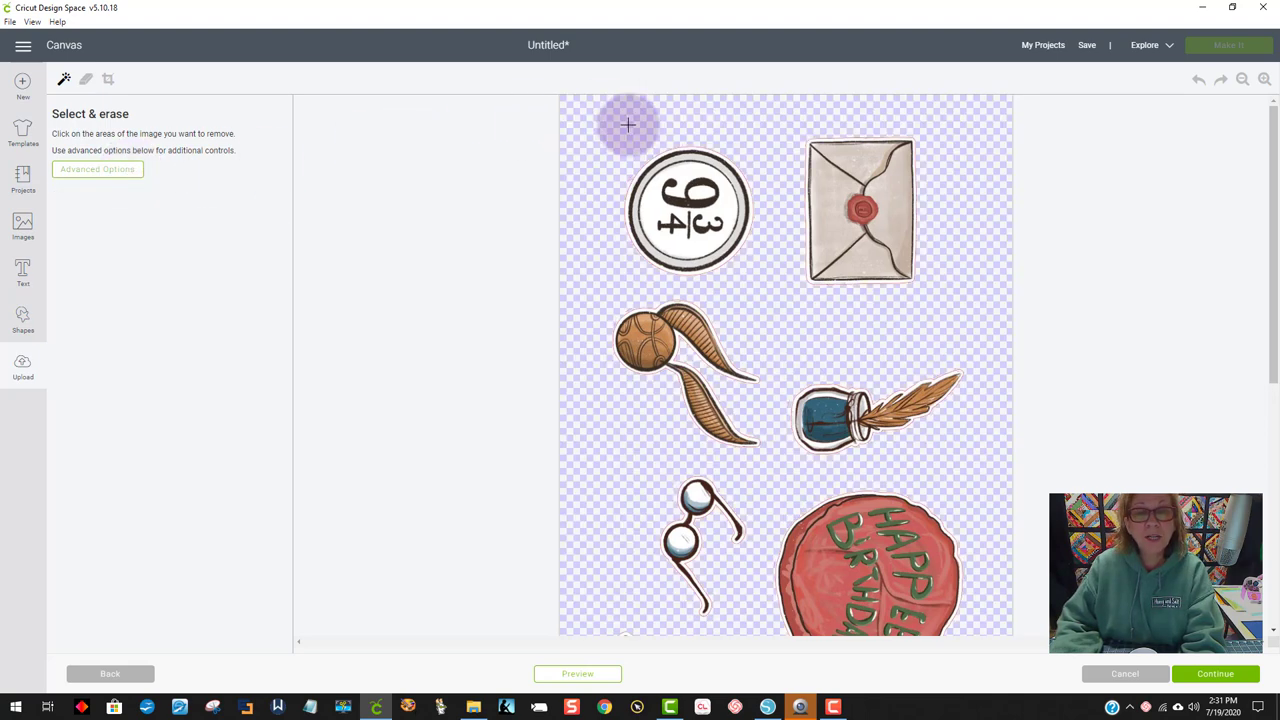
pyautogui.scroll(-1, 958, 378)
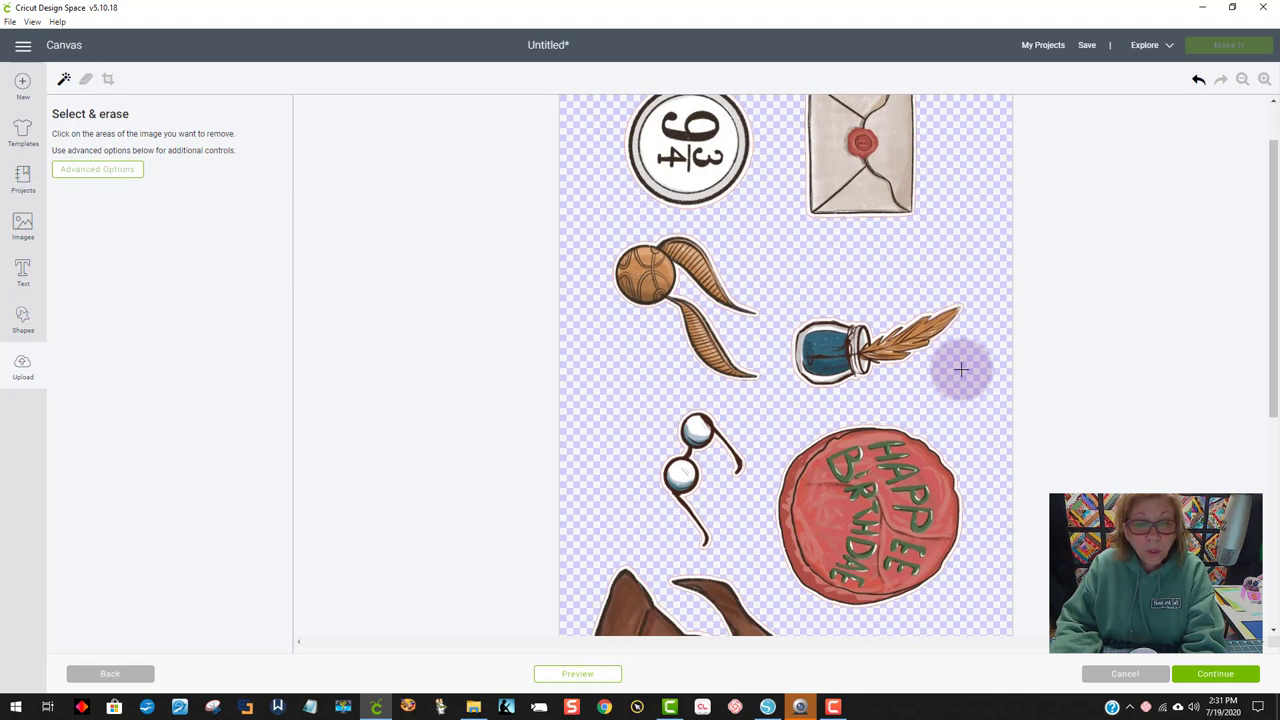
pyautogui.scroll(-5, 960, 370)
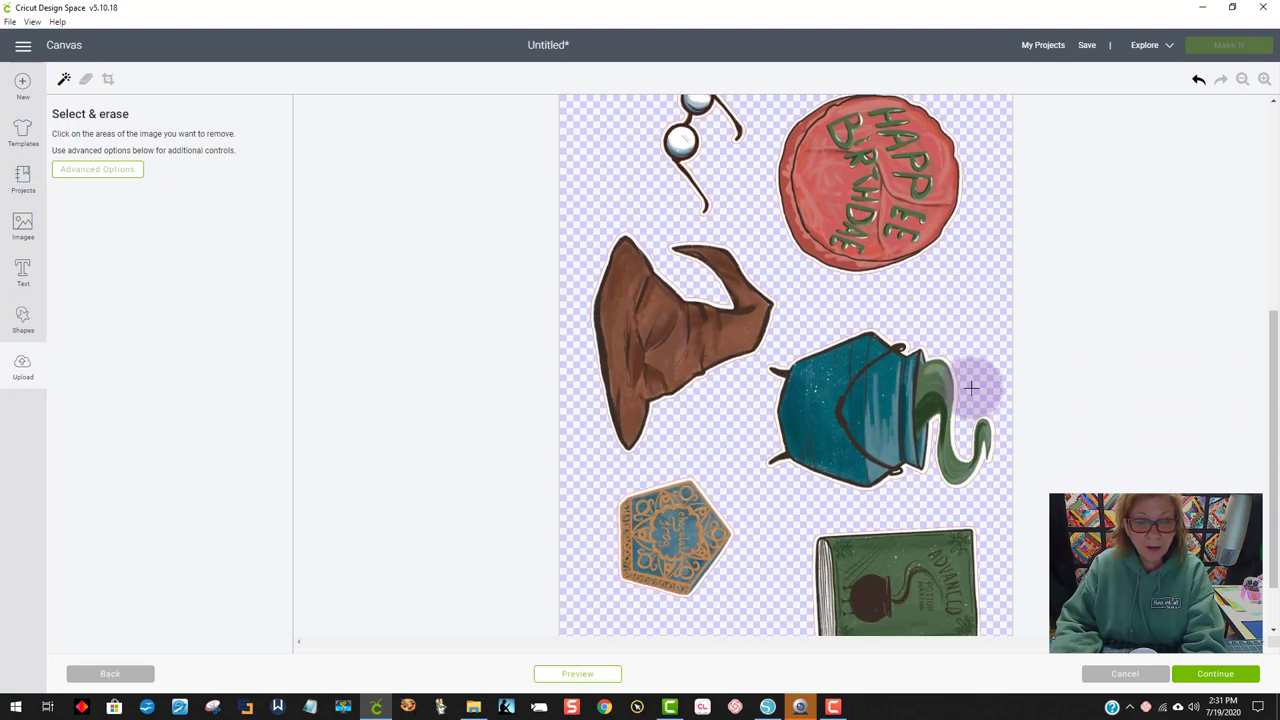
pyautogui.scroll(-1, 970, 388)
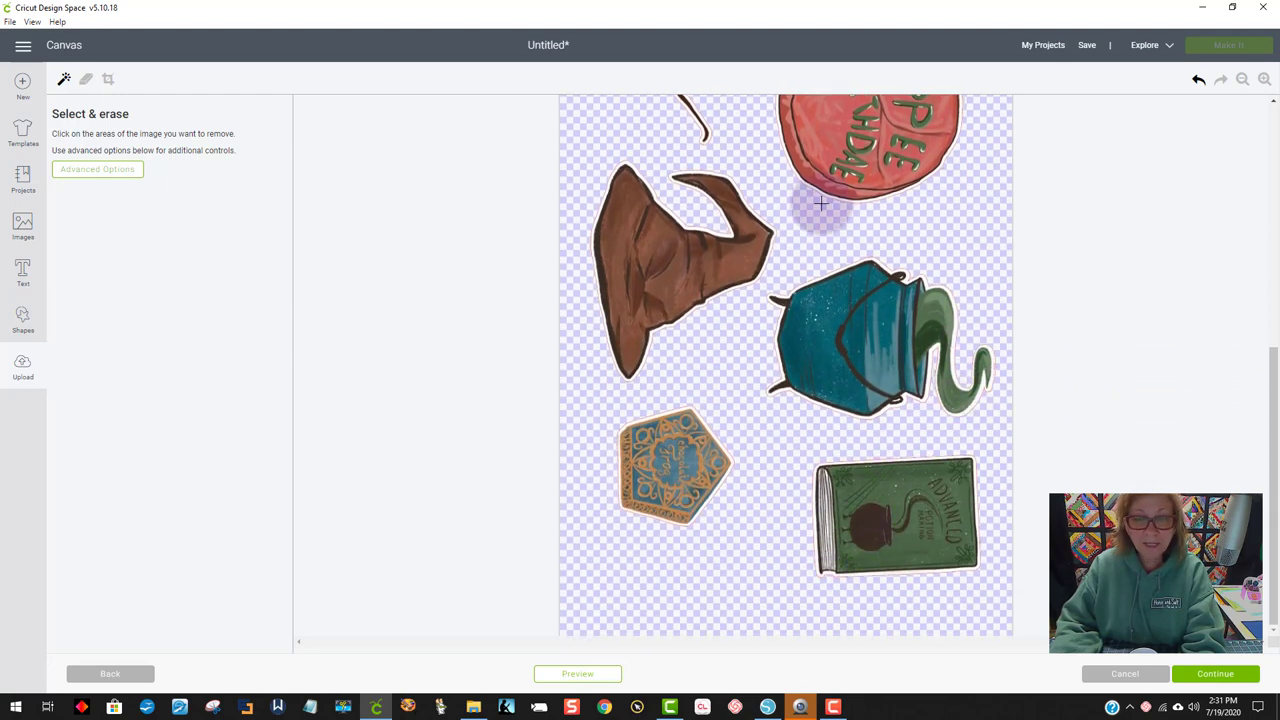
pyautogui.scroll(7, 930, 287)
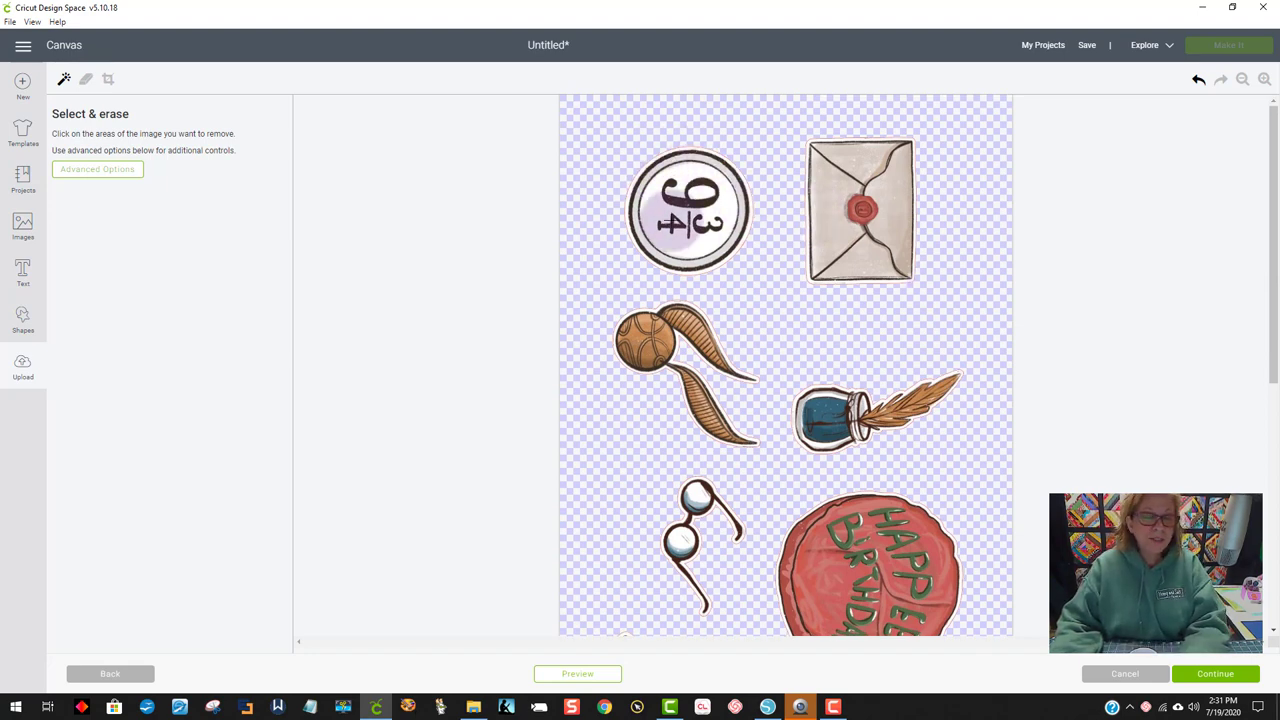
# Step: Save the cleaned upload as a Print Then Cut image under the name "4.521 harry potter_box_card images for cricut"
pyautogui.click(119, 172)
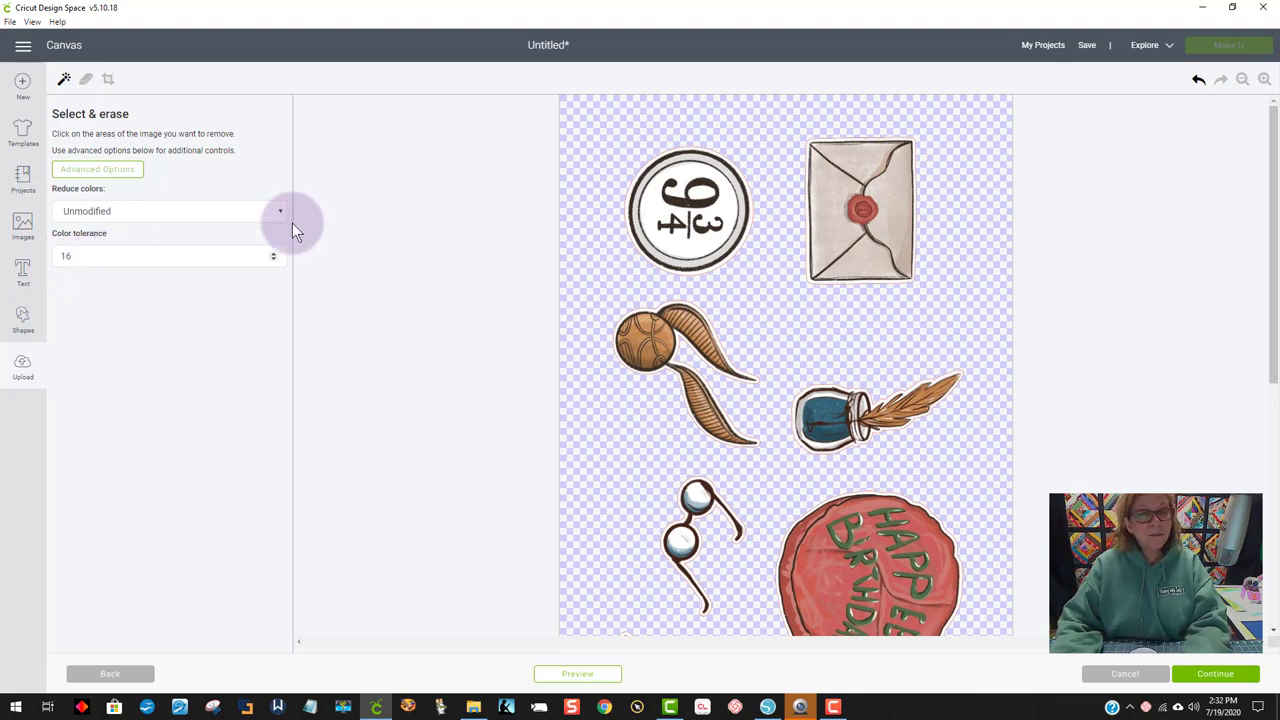
pyautogui.click(1228, 678)
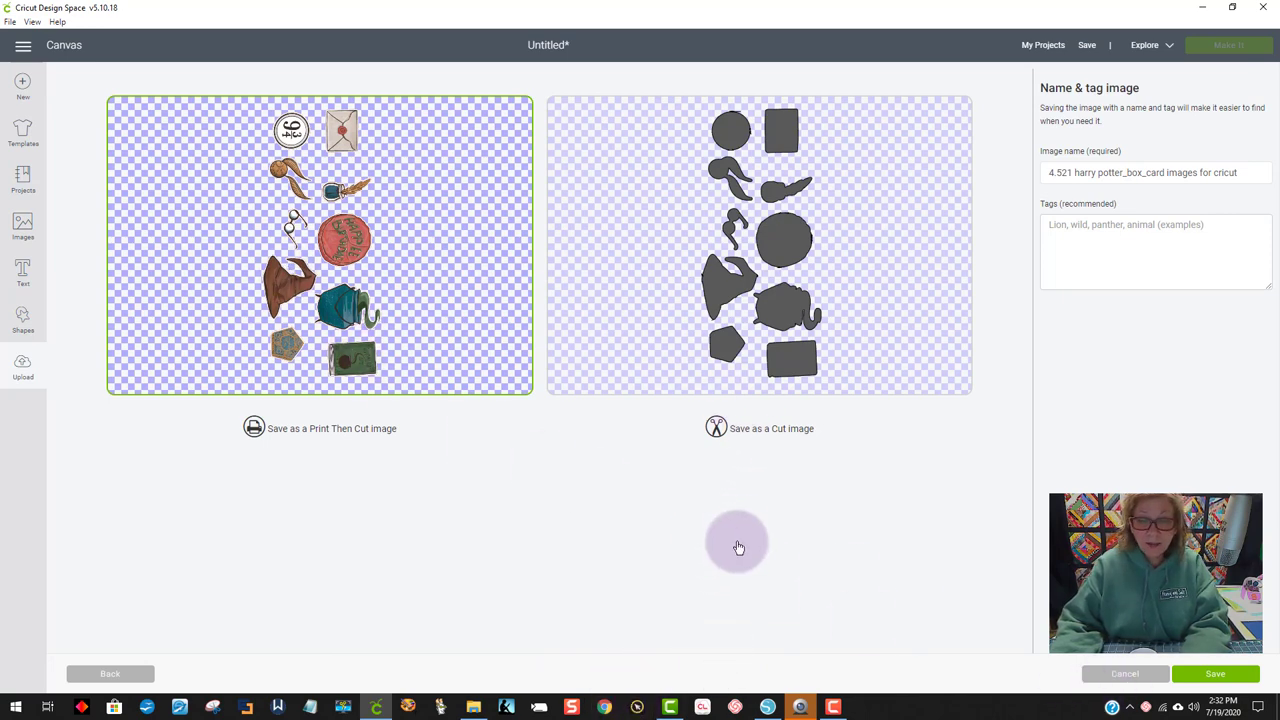
pyautogui.click(1231, 679)
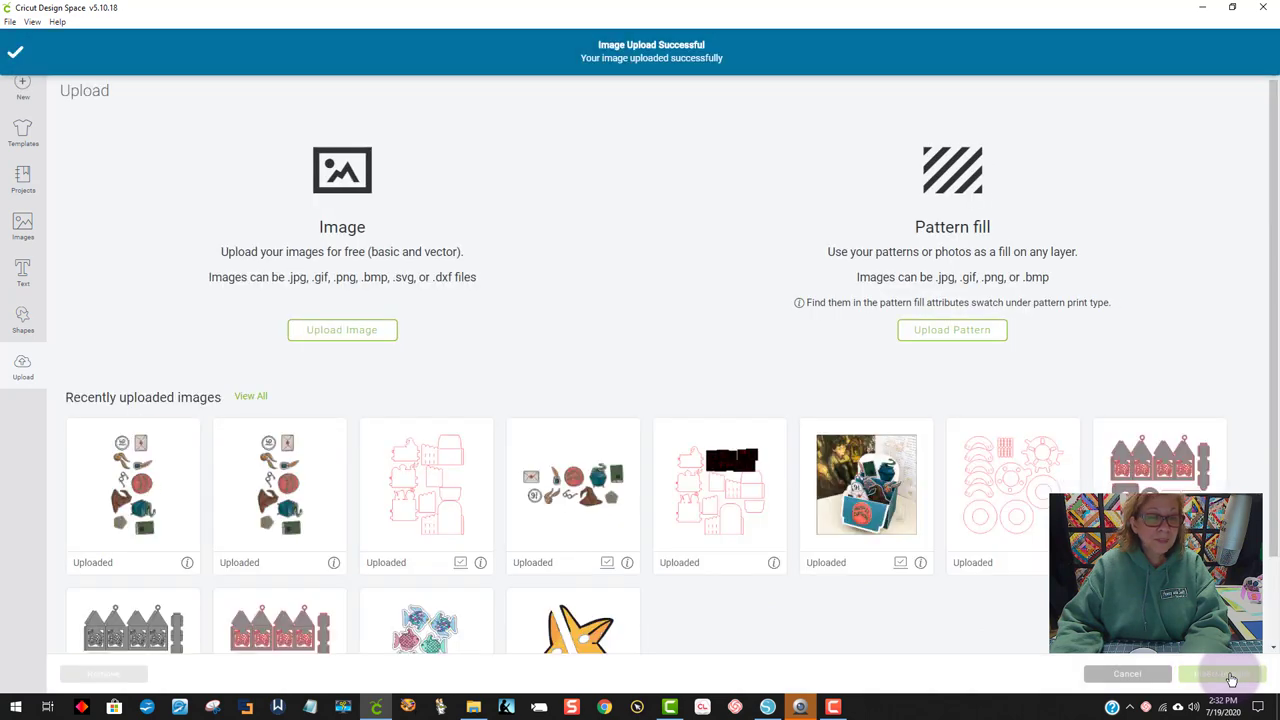
# Step: Insert the newly uploaded embellishments image on the canvas and move it to about X 5.4, Y 0
pyautogui.click(359, 331)
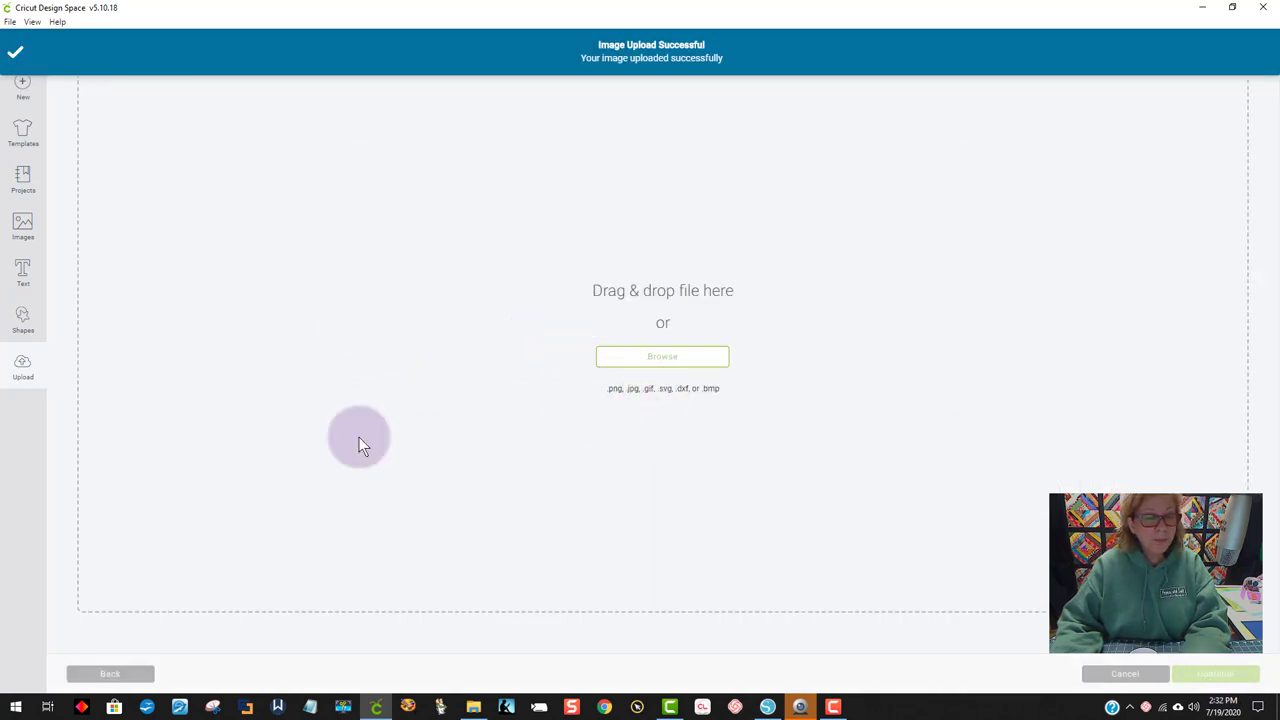
pyautogui.click(115, 673)
pyautogui.click(145, 447)
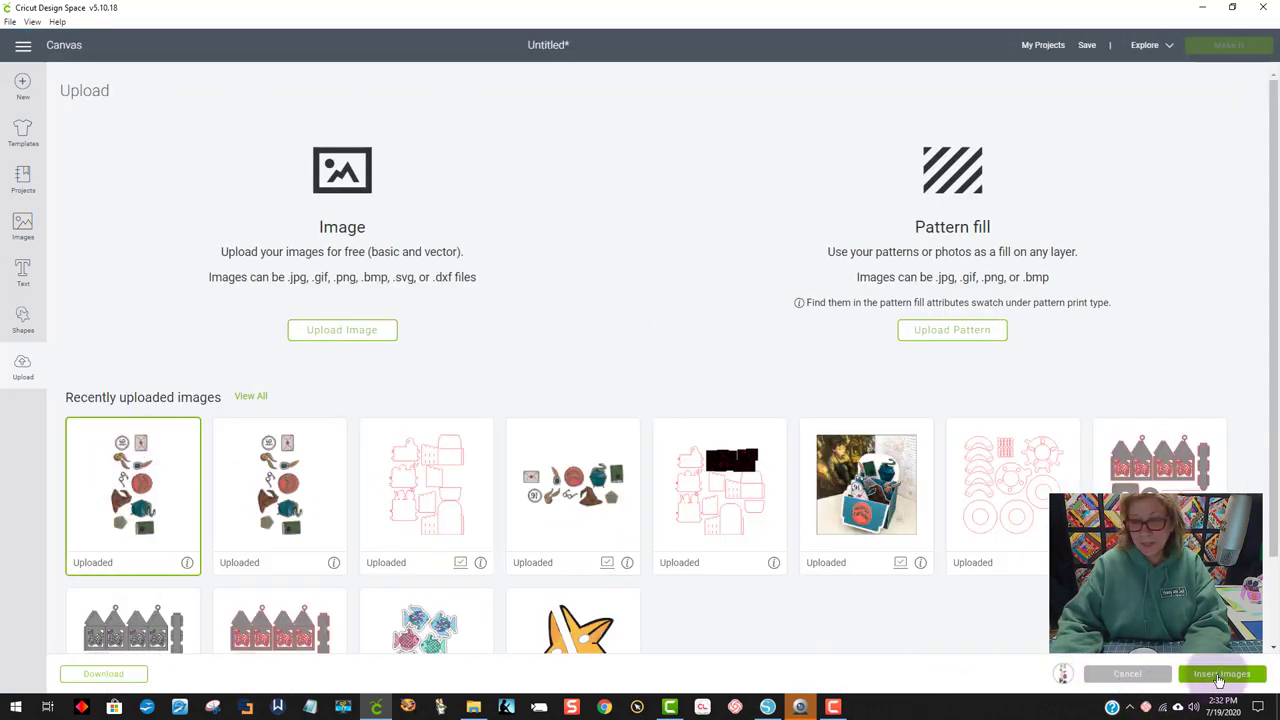
pyautogui.click(1220, 675)
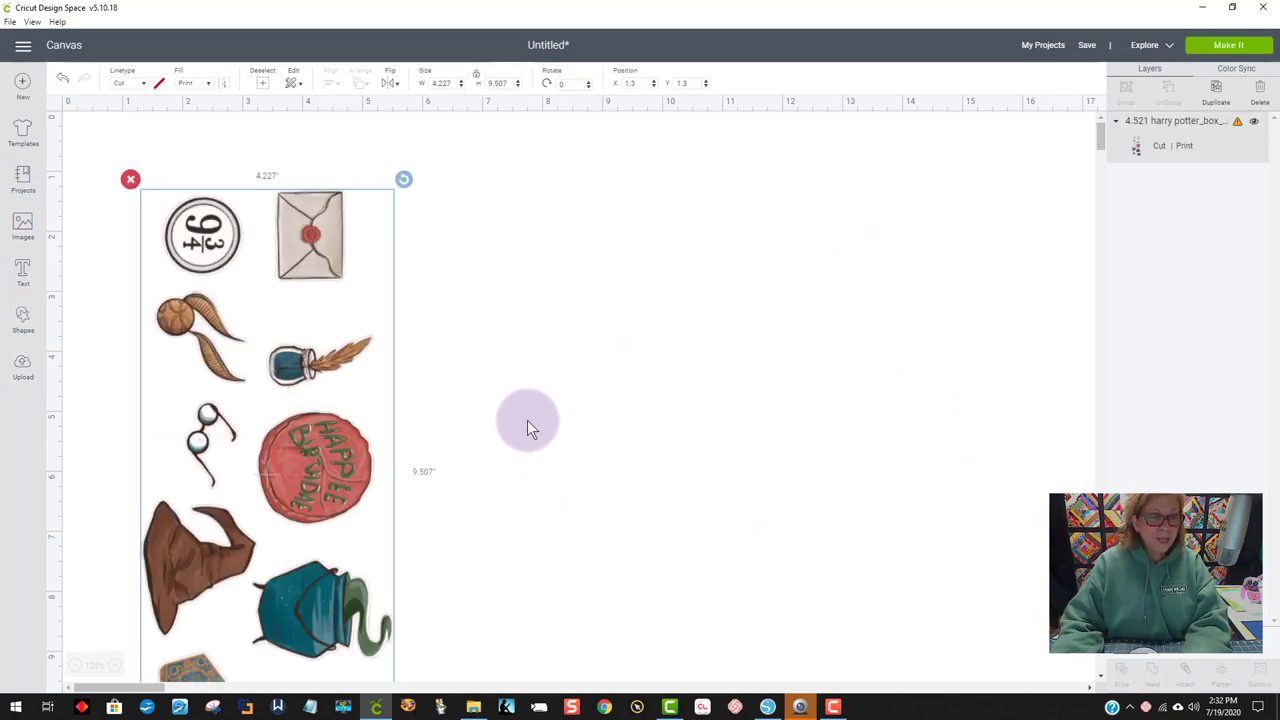
pyautogui.moveTo(349, 453); pyautogui.dragTo(622, 374)
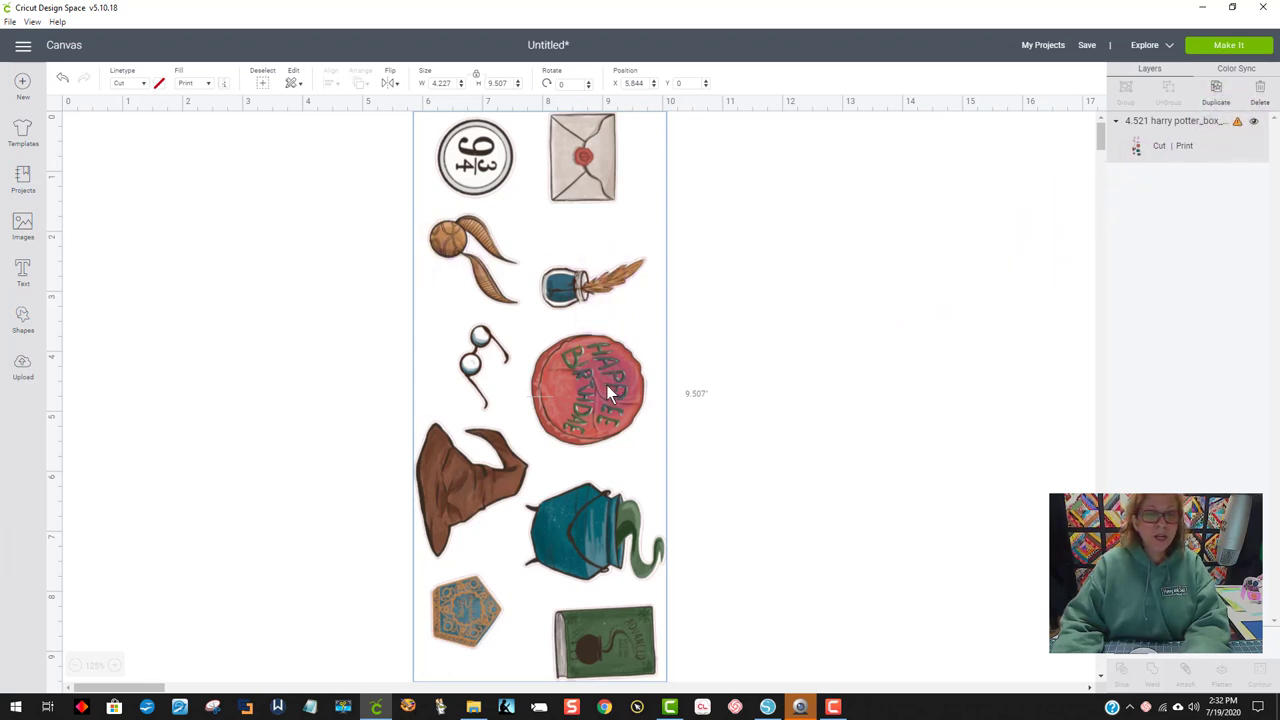
pyautogui.moveTo(606, 386); pyautogui.dragTo(577, 267)
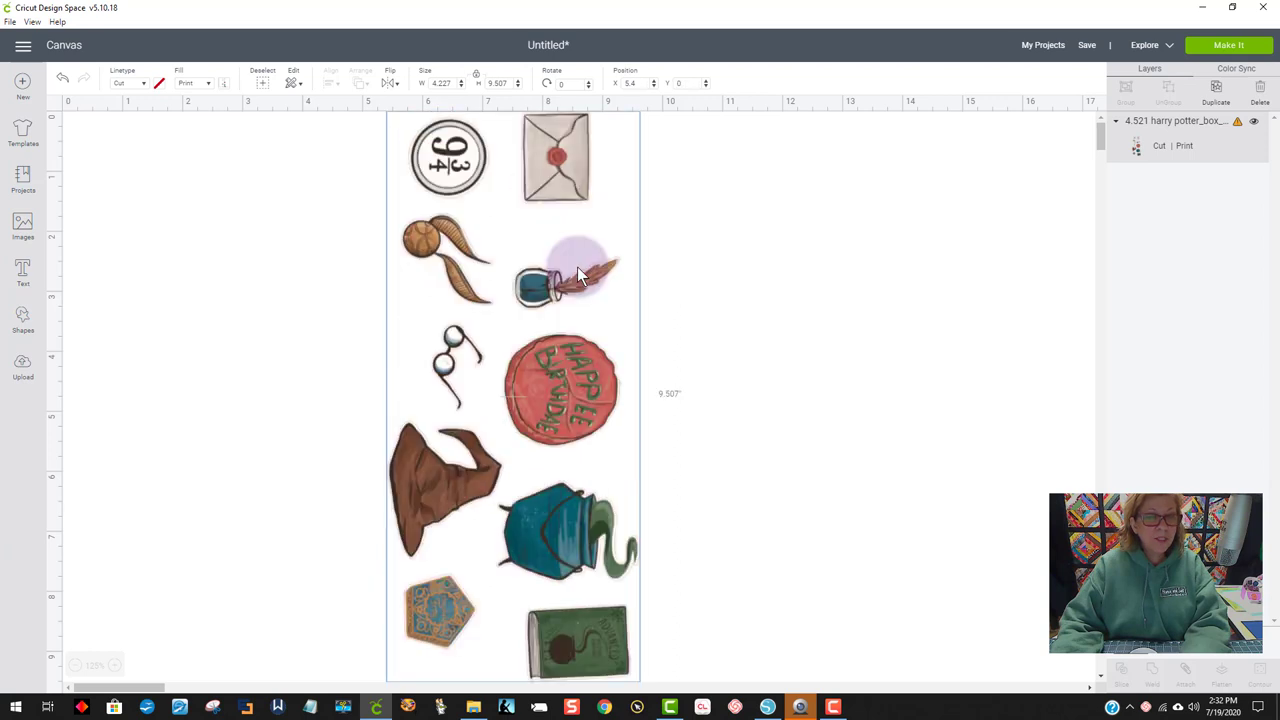
# Step: Add a square, unlock its proportions and stretch it to about 5.478 by 4.233 in over the lower embellishments
pyautogui.click(24, 316)
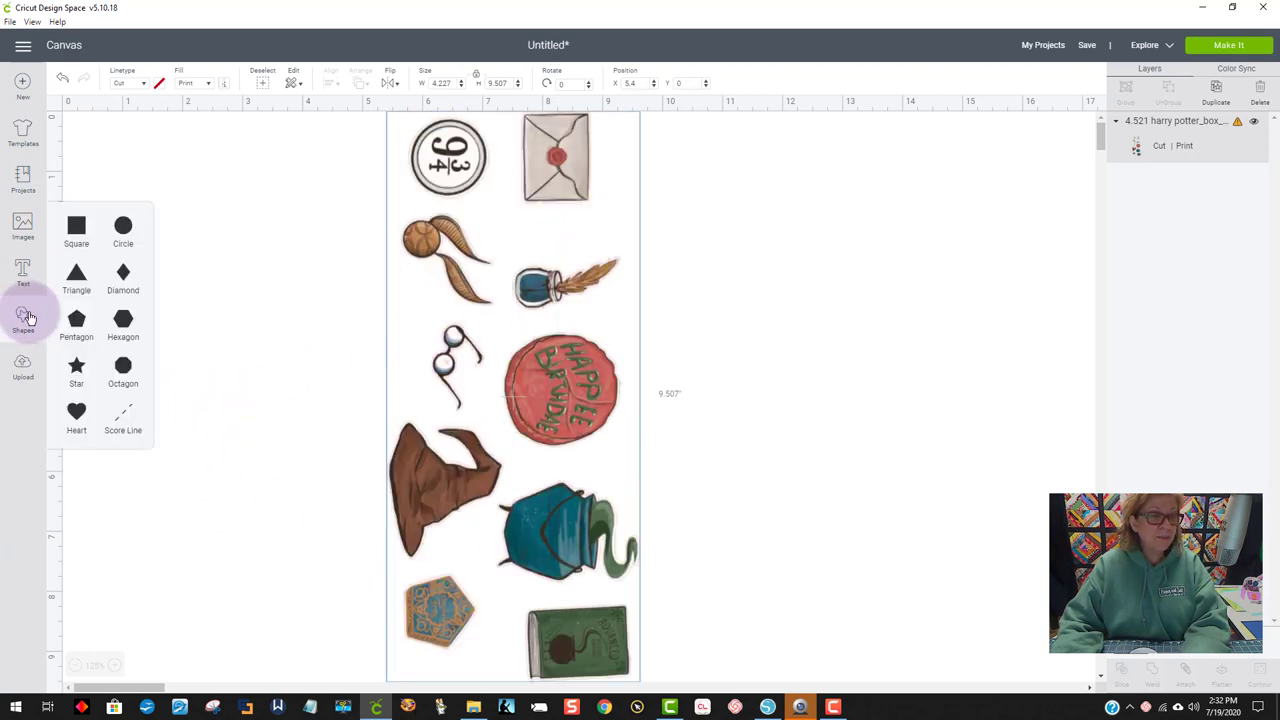
pyautogui.click(87, 231)
pyautogui.moveTo(273, 328); pyautogui.dragTo(862, 420)
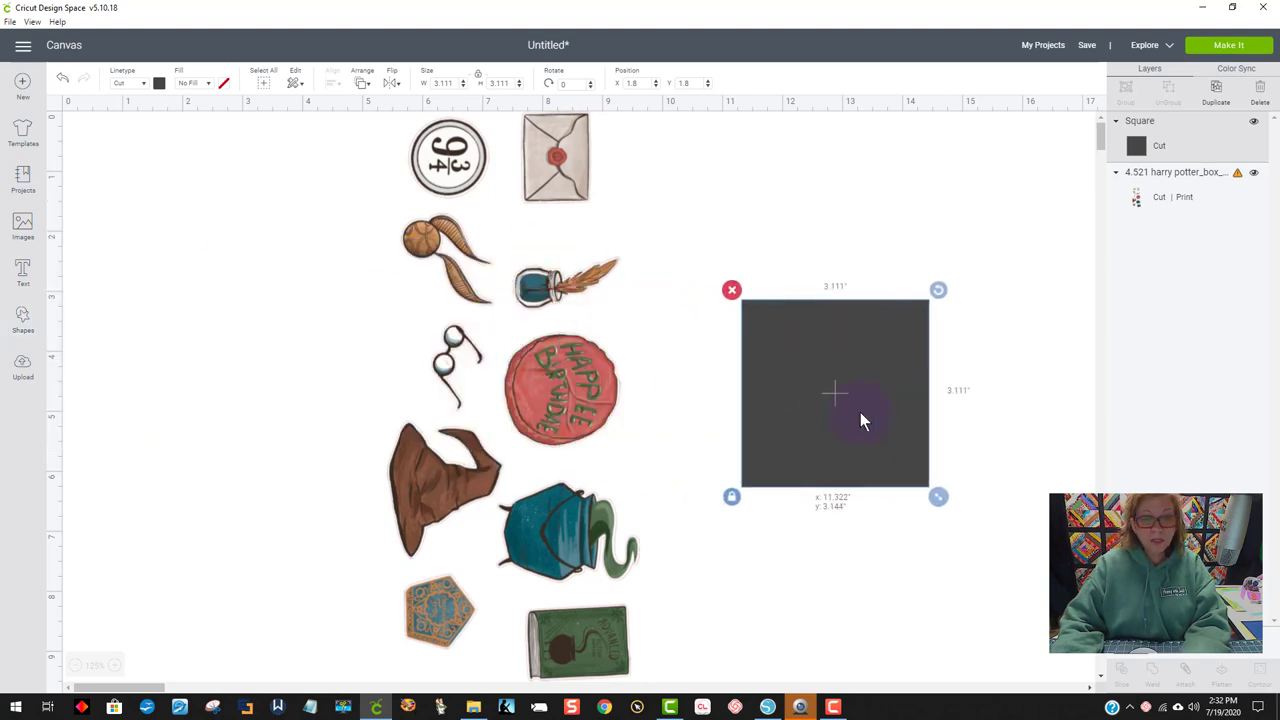
pyautogui.click(731, 496)
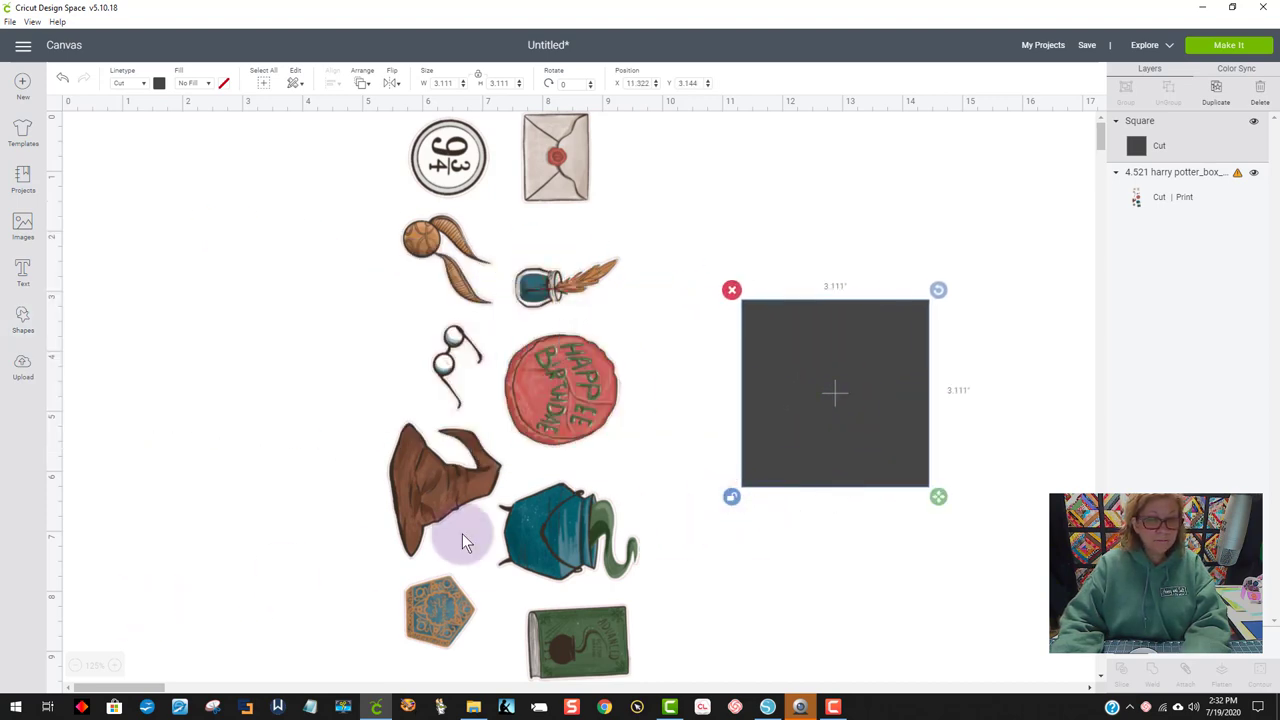
pyautogui.moveTo(742, 446); pyautogui.dragTo(402, 526)
pyautogui.moveTo(537, 613); pyautogui.dragTo(680, 678)
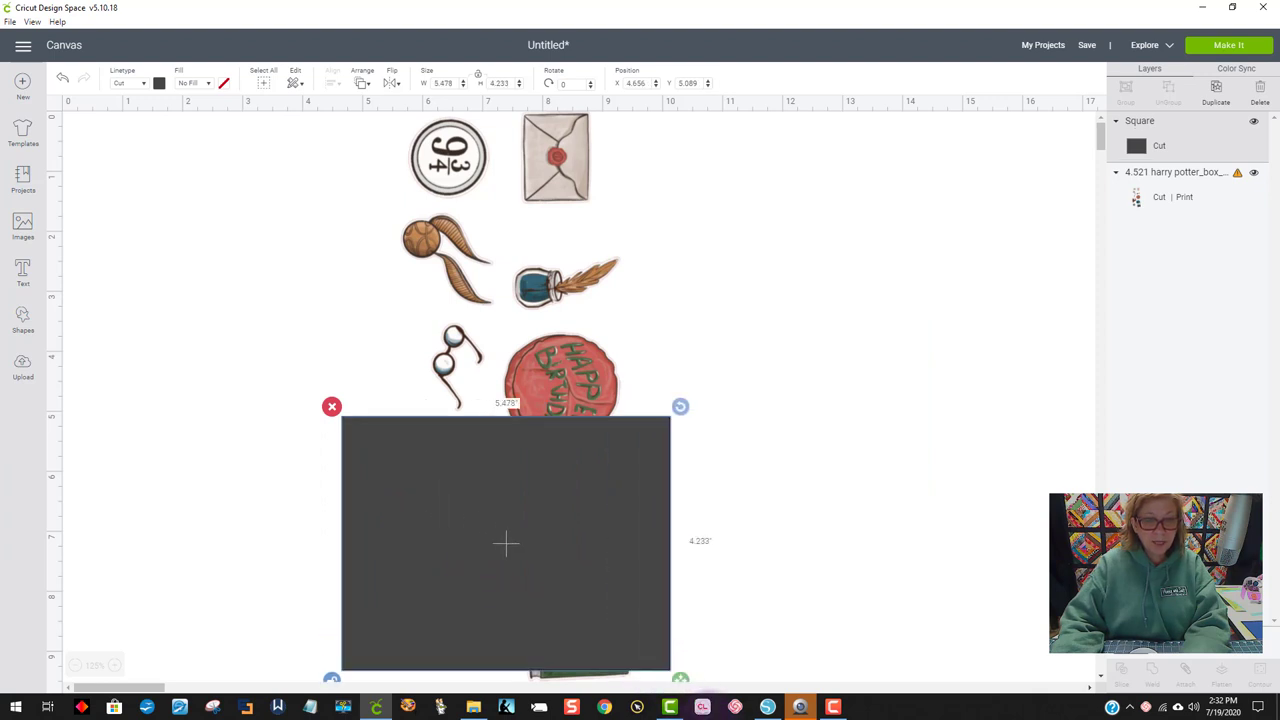
# Step: Rotate the rectangle about 19.23 degrees and position it over the hat, cauldron, pentagon and book, clear of the birthday cake
pyautogui.scroll(-1, 871, 509)
pyautogui.moveTo(621, 506); pyautogui.dragTo(633, 539)
pyautogui.moveTo(690, 371); pyautogui.dragTo(722, 440)
pyautogui.moveTo(564, 510); pyautogui.dragTo(556, 512)
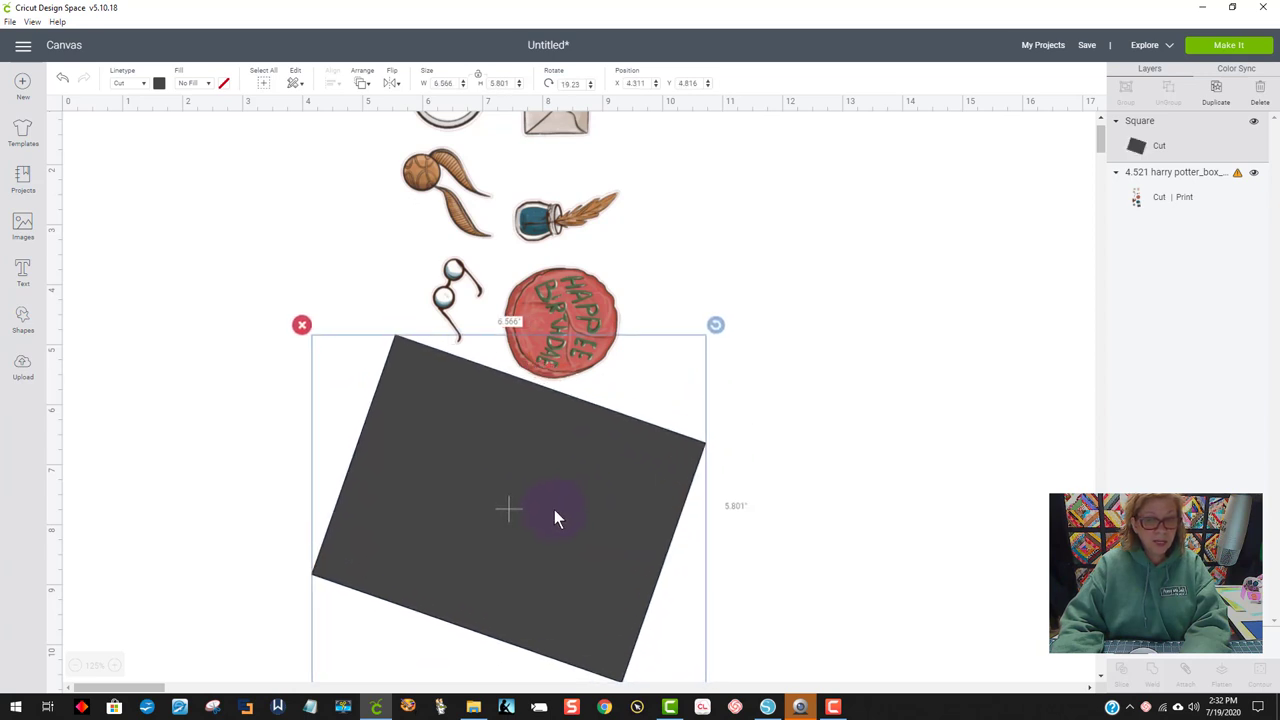
pyautogui.click(855, 471)
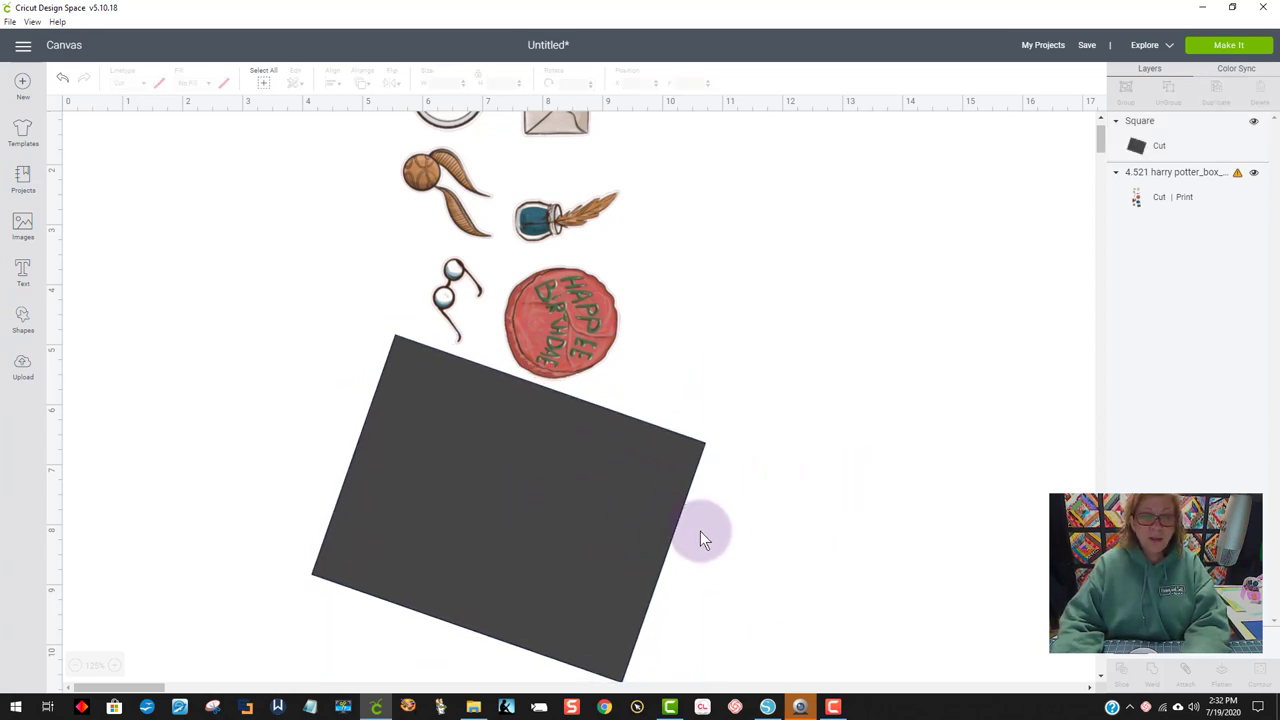
# Step: Slice the embellishments image with the tilted rectangle
pyautogui.click(624, 549)
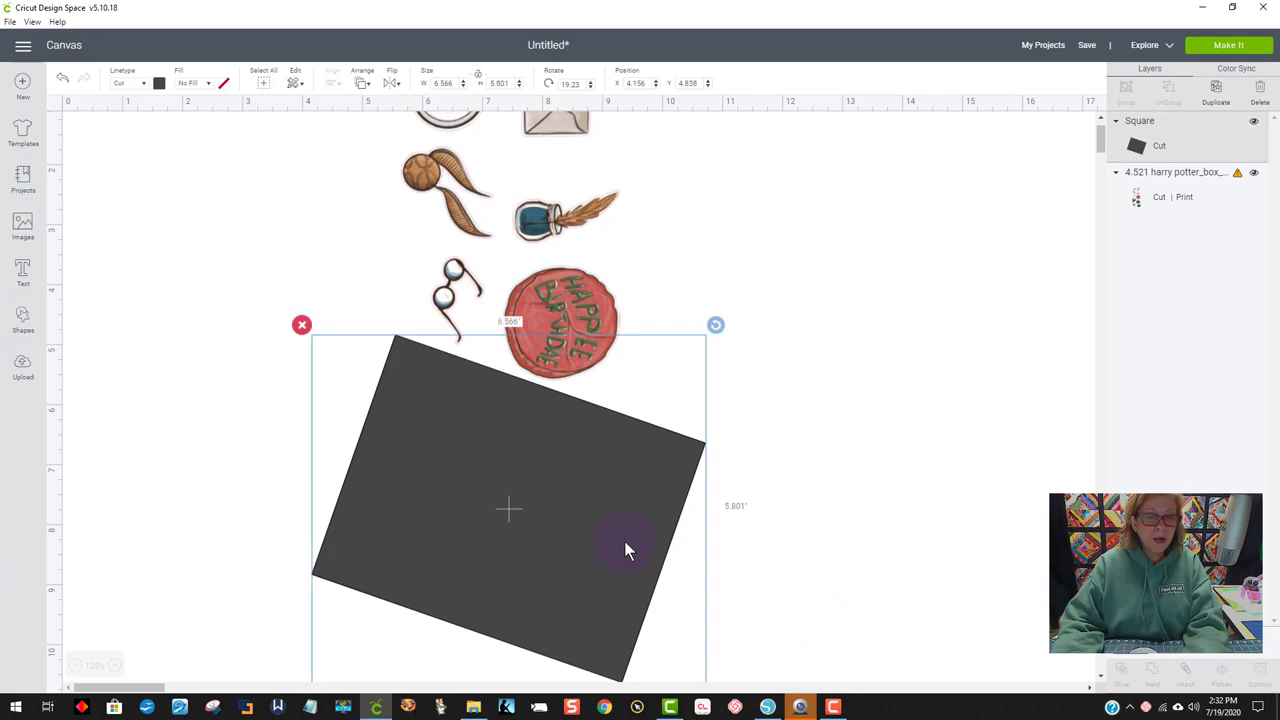
pyautogui.keyDown('shift'); pyautogui.click(564, 302); pyautogui.keyUp('shift')
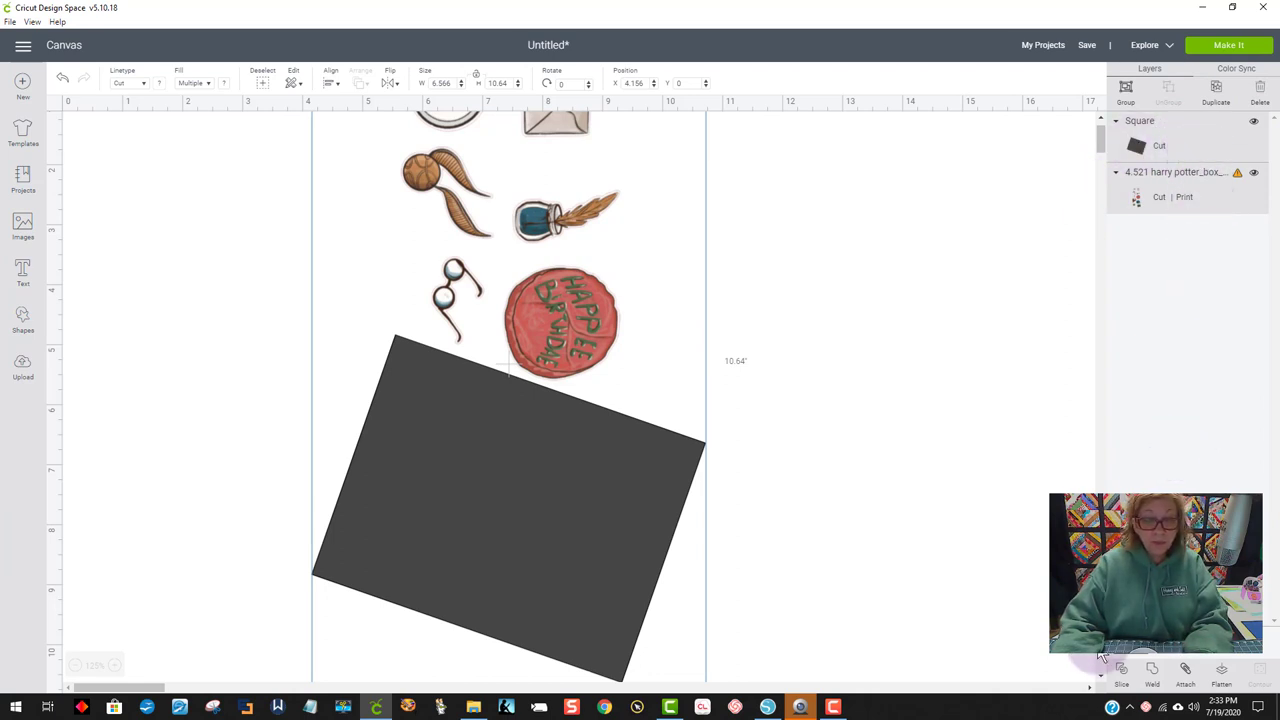
pyautogui.click(1121, 677)
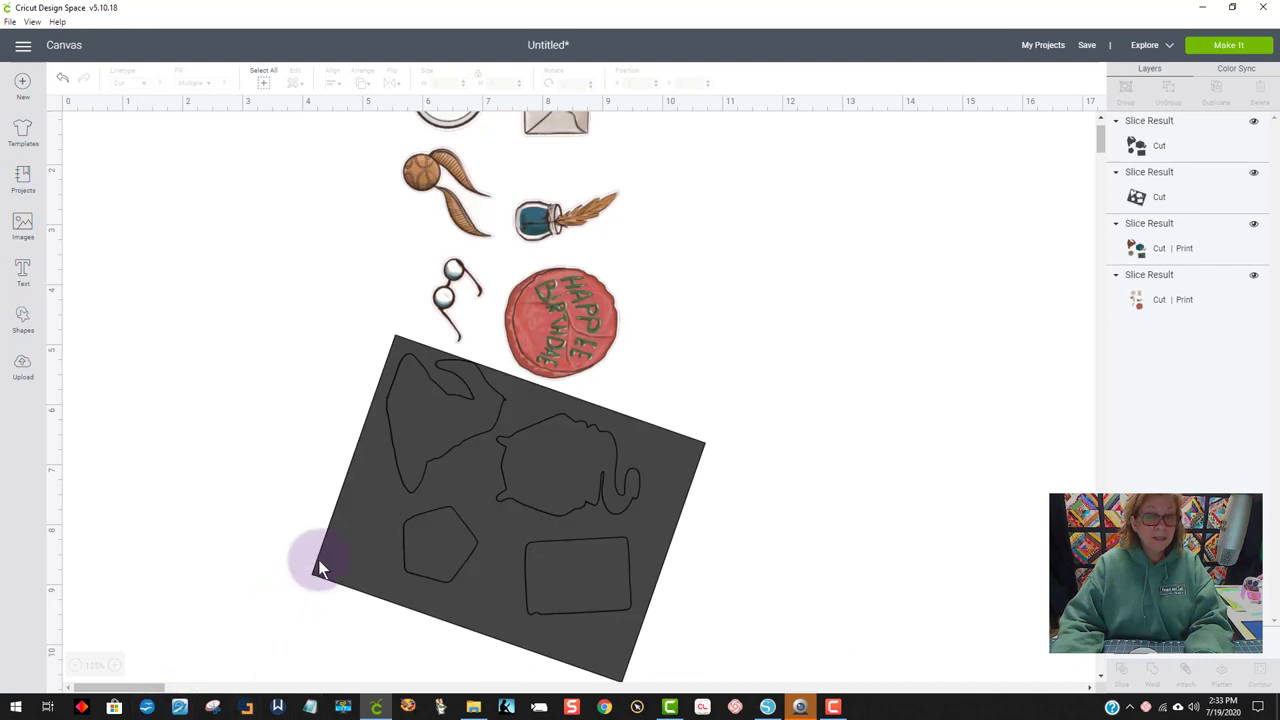
# Step: Delete the leftover rectangle and dark silhouettes from the slice, and move the lower four printed embellishments to about X 7.856, Y 5.273
pyautogui.moveTo(352, 543); pyautogui.dragTo(737, 466)
pyautogui.click(687, 253)
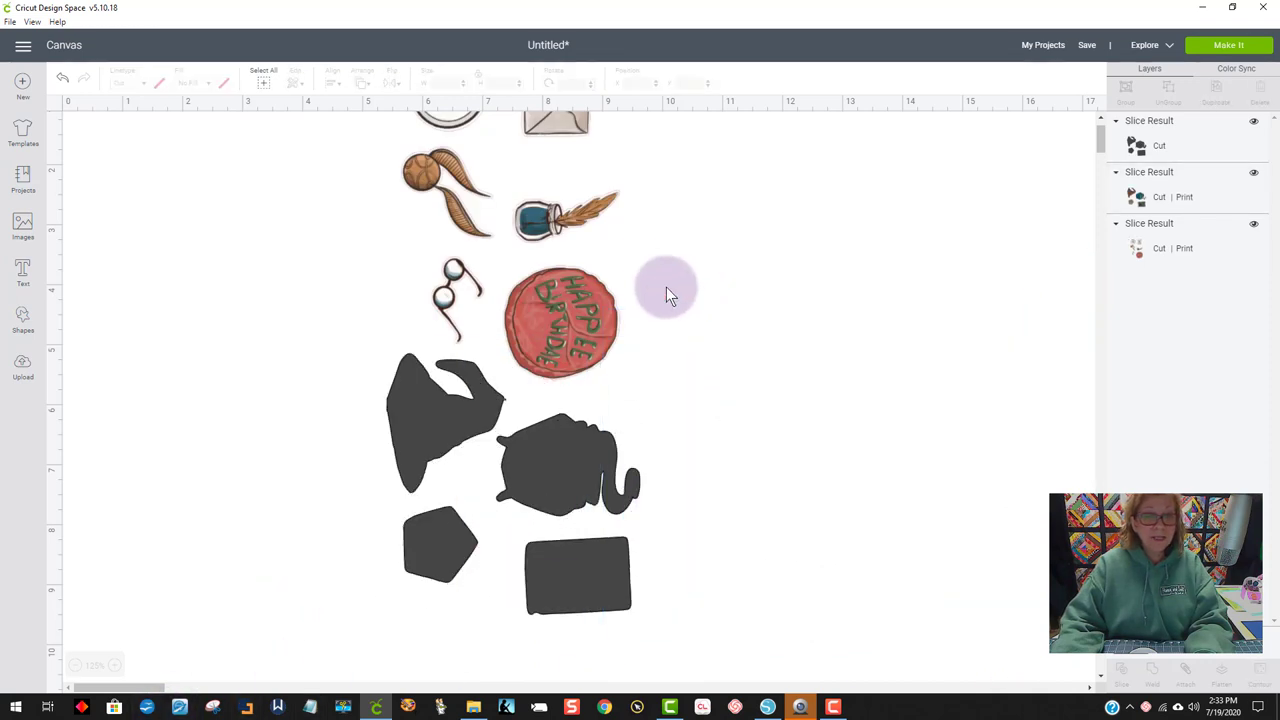
pyautogui.moveTo(576, 477); pyautogui.dragTo(909, 397)
pyautogui.click(714, 286)
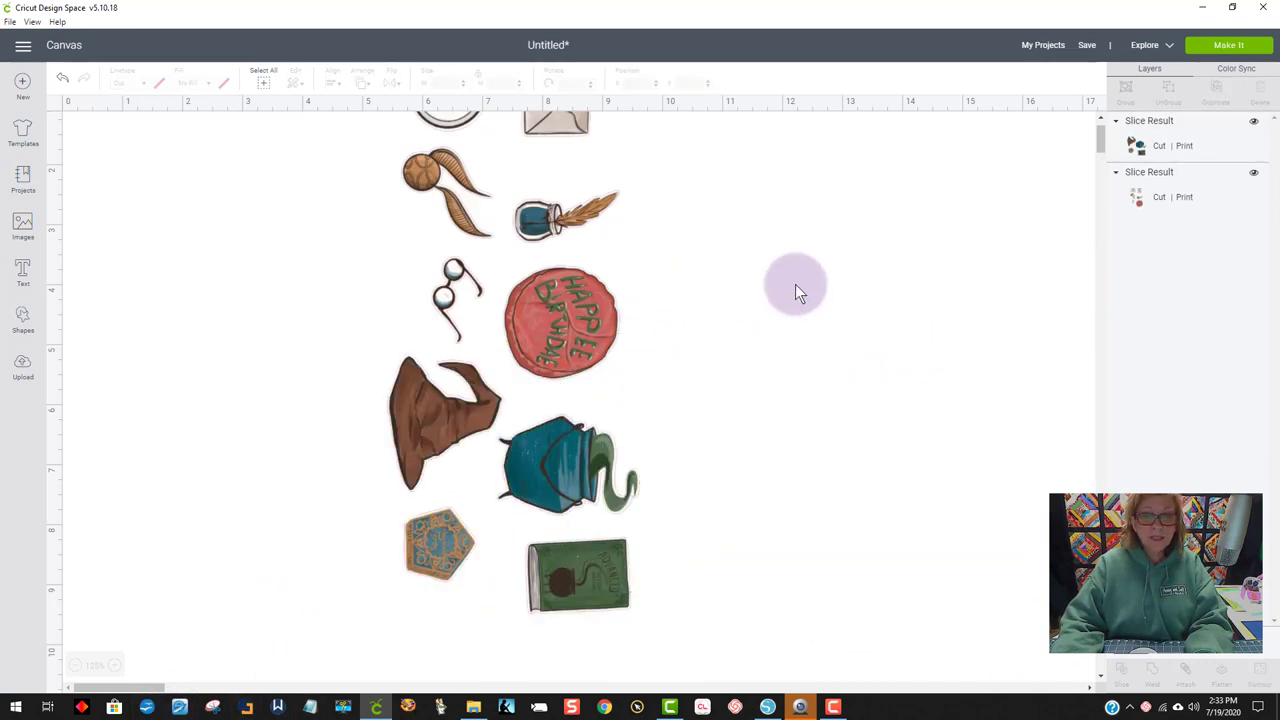
pyautogui.moveTo(585, 578); pyautogui.dragTo(732, 585)
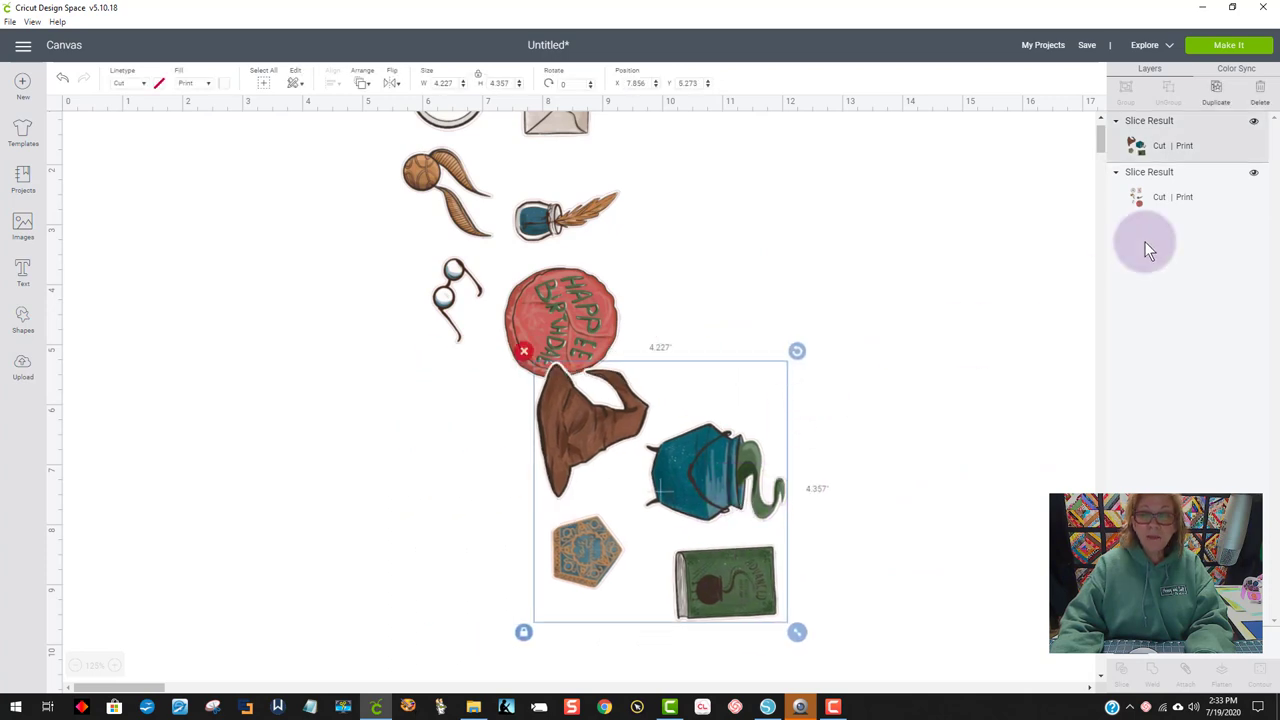
# Step: Preview the print-then-cut layout on both mats, including the second mat's, and return to the canvas
pyautogui.click(1228, 46)
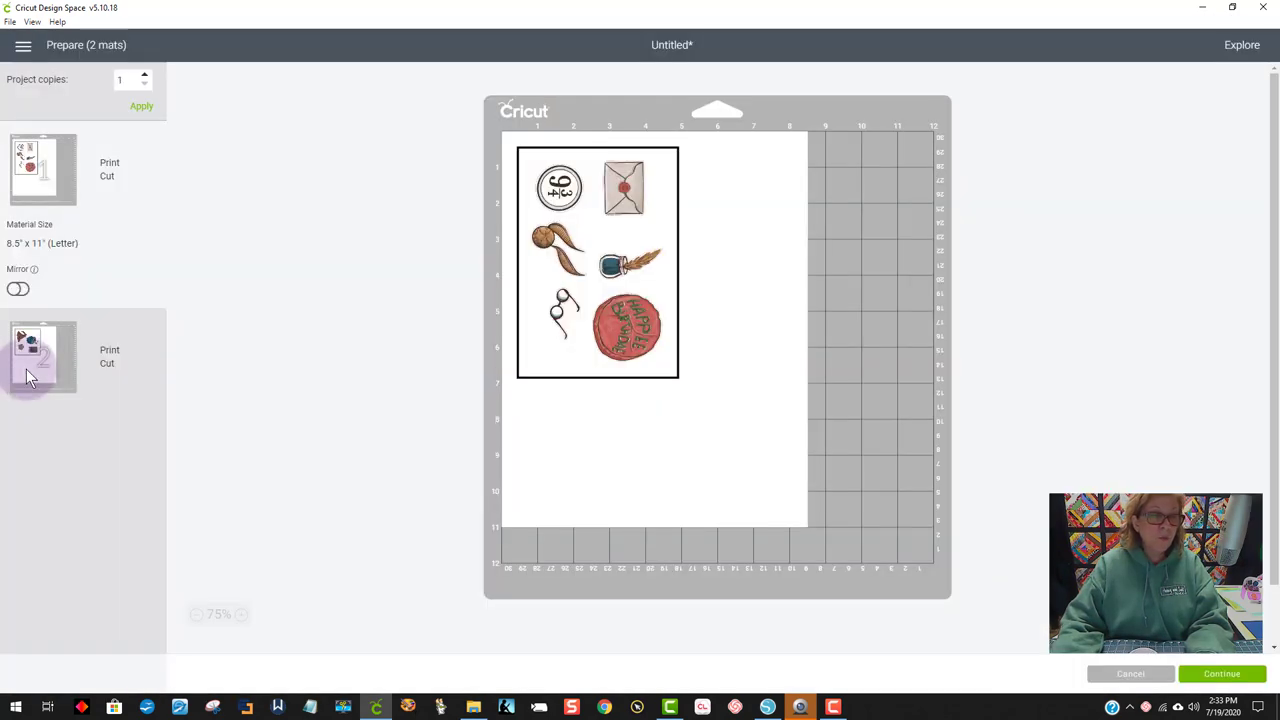
pyautogui.click(40, 361)
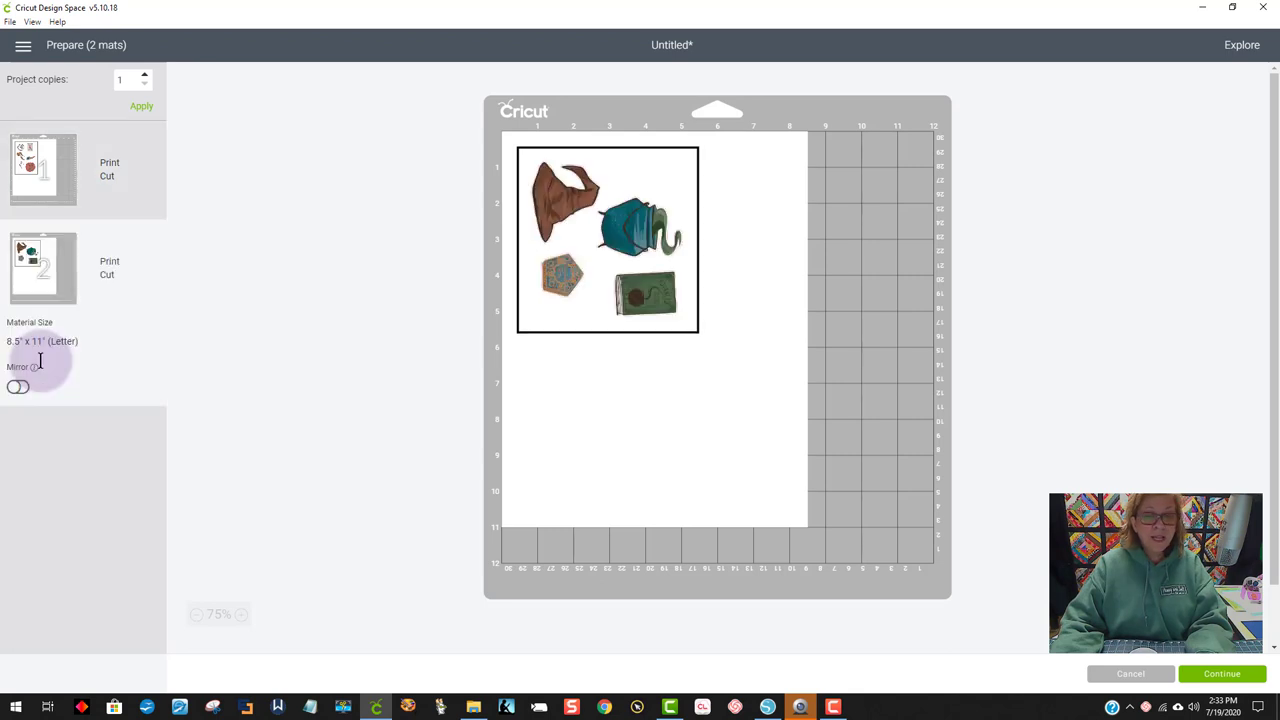
pyautogui.click(1139, 676)
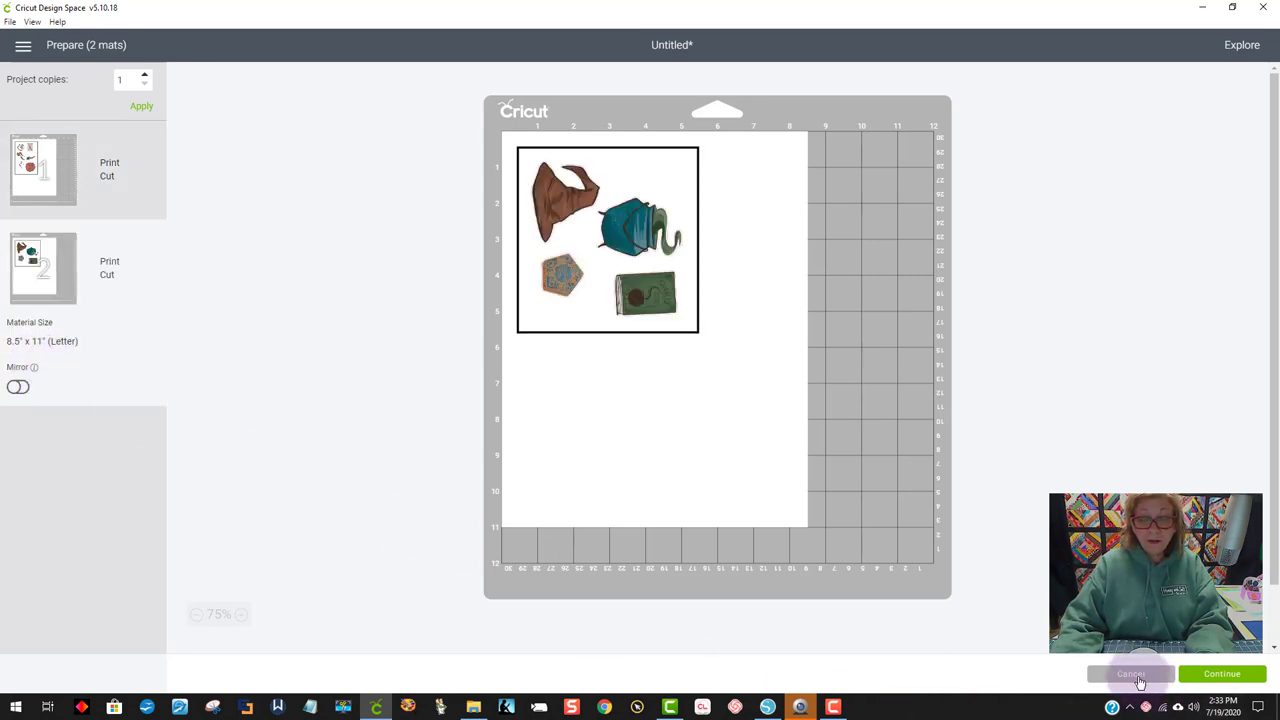
# Step: Place the six-item embellishment group at X 4.69, Y 1 and the hat, cauldron, pentagon and book group beside it at about X 8.822, Y 1.206
pyautogui.click(721, 406)
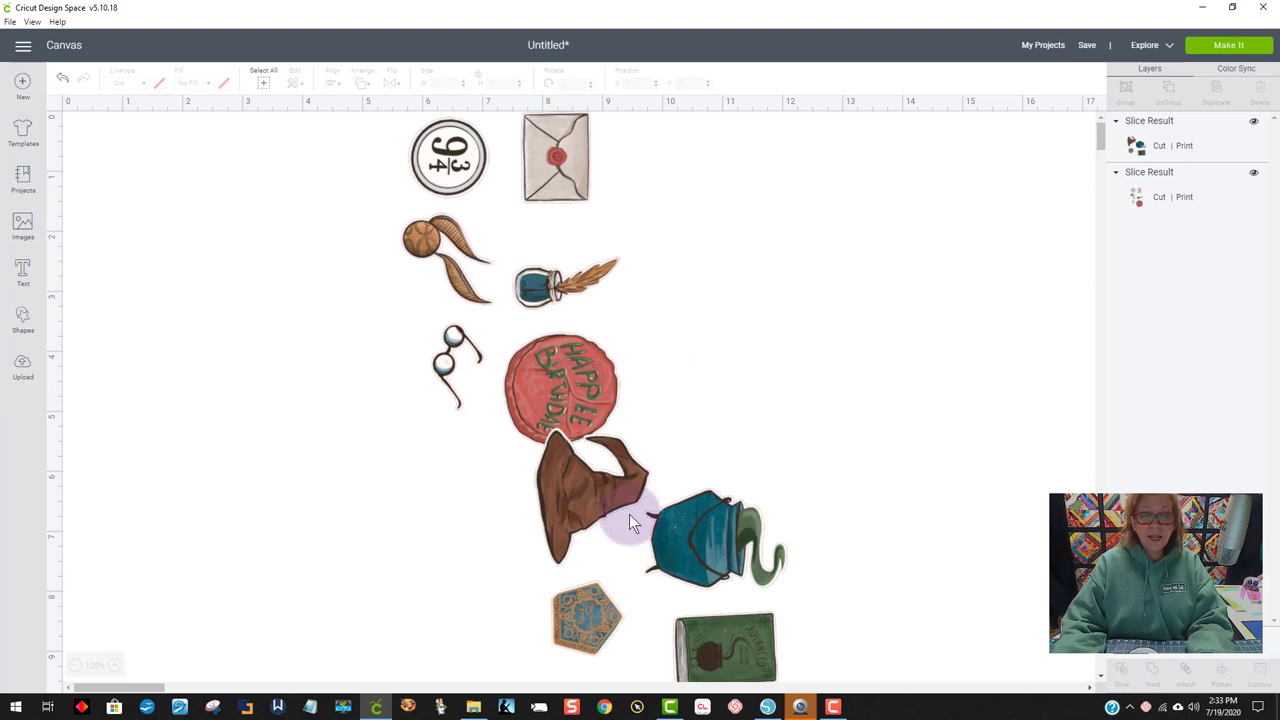
pyautogui.moveTo(629, 514); pyautogui.dragTo(756, 216)
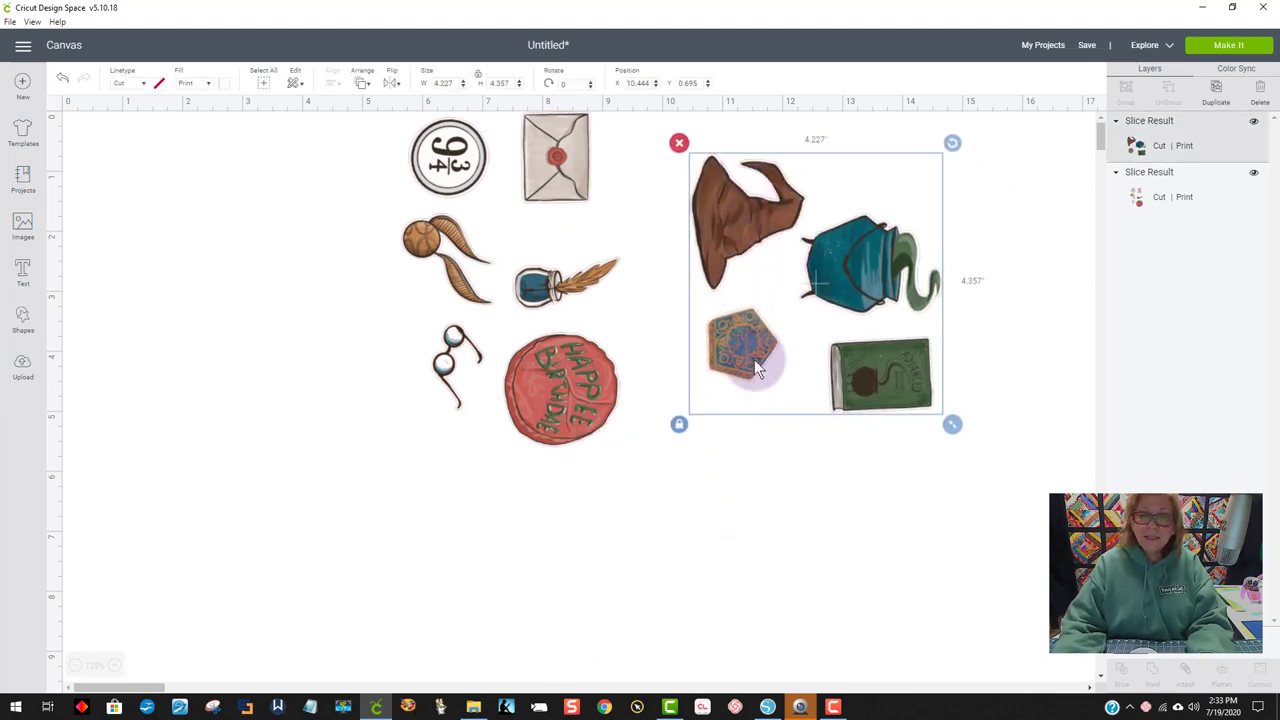
pyautogui.click(705, 513)
pyautogui.moveTo(514, 449); pyautogui.dragTo(454, 506)
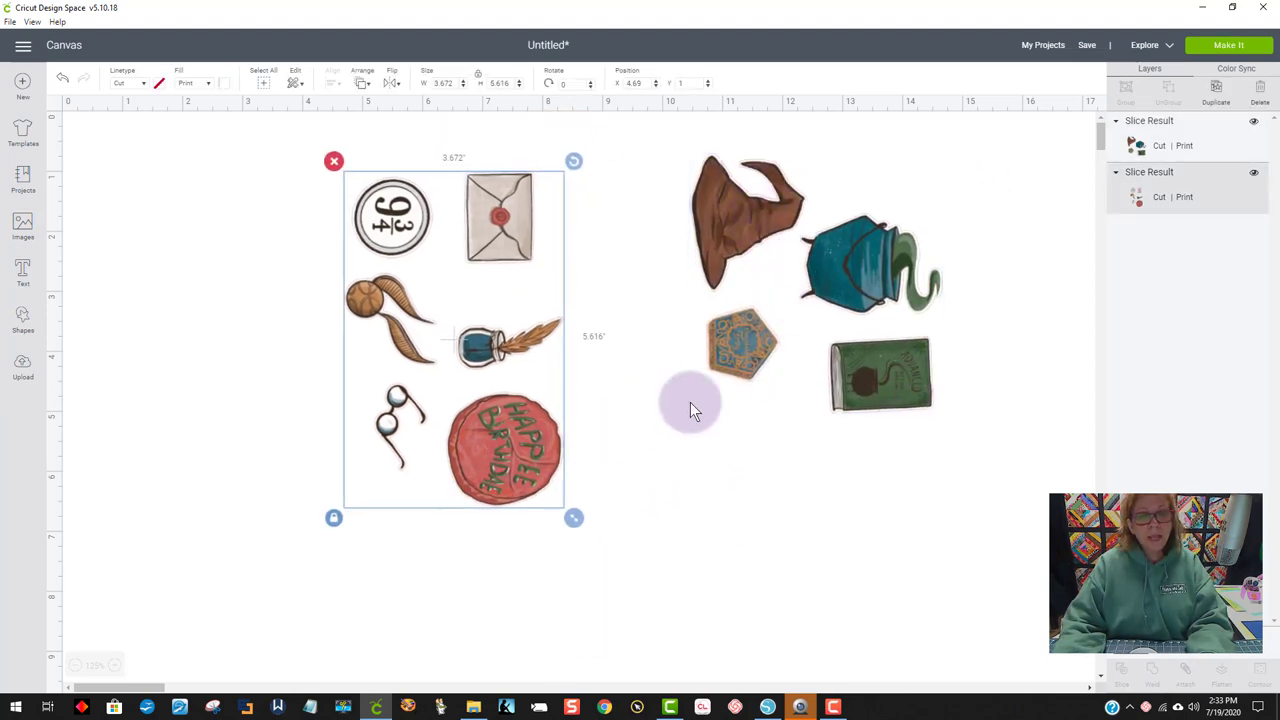
pyautogui.moveTo(744, 345); pyautogui.dragTo(651, 376)
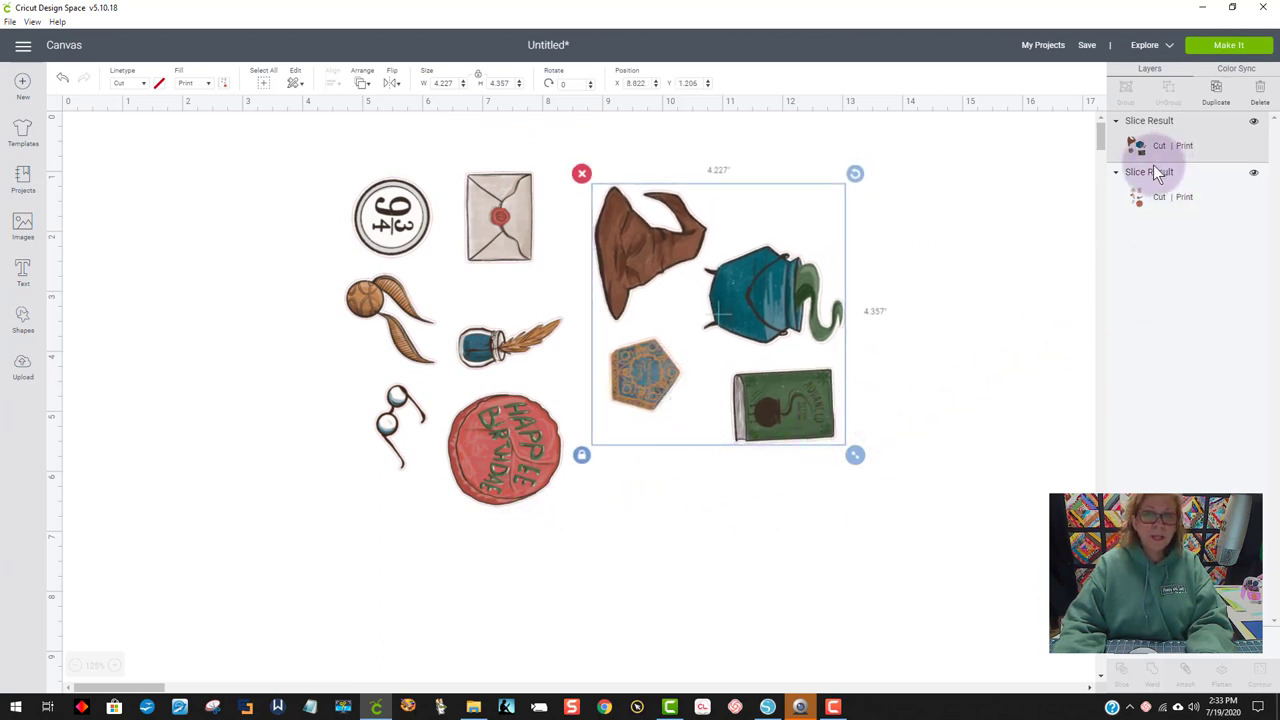
# Step: Proceed to making the project, turn off Add Bleed in the first mat's print setup, and close the setup without printing
pyautogui.click(1221, 48)
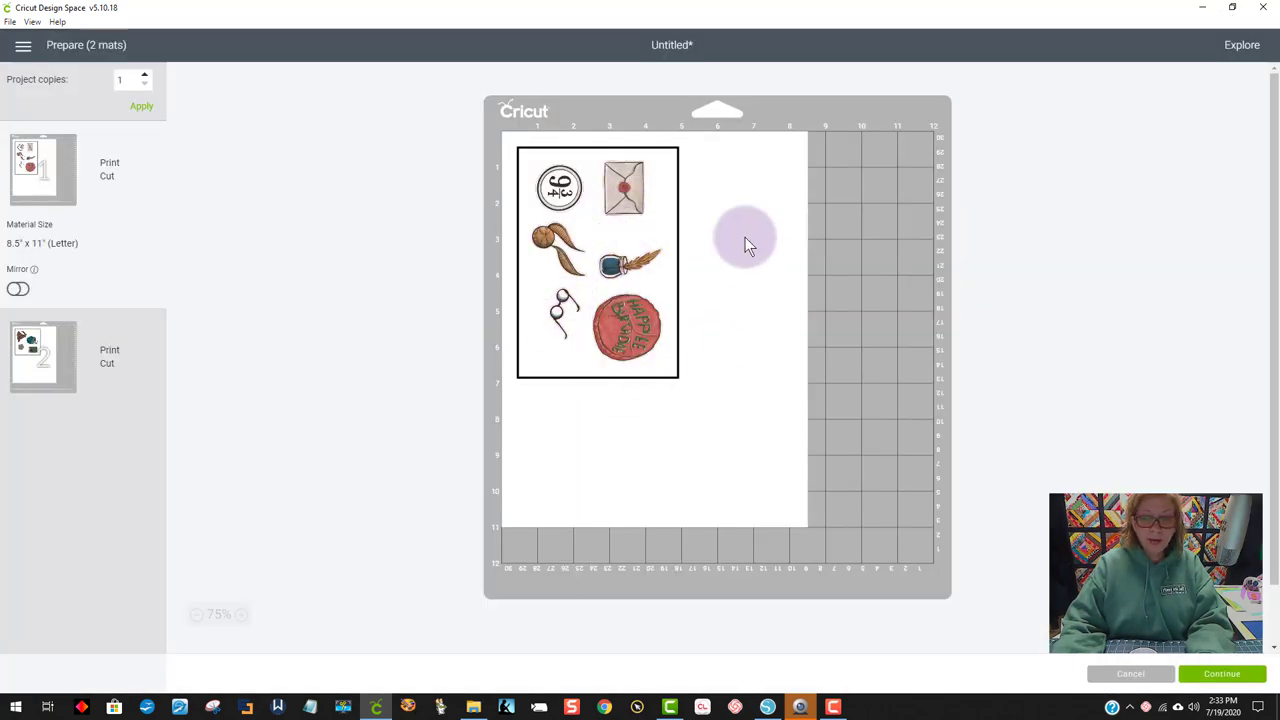
pyautogui.click(1182, 674)
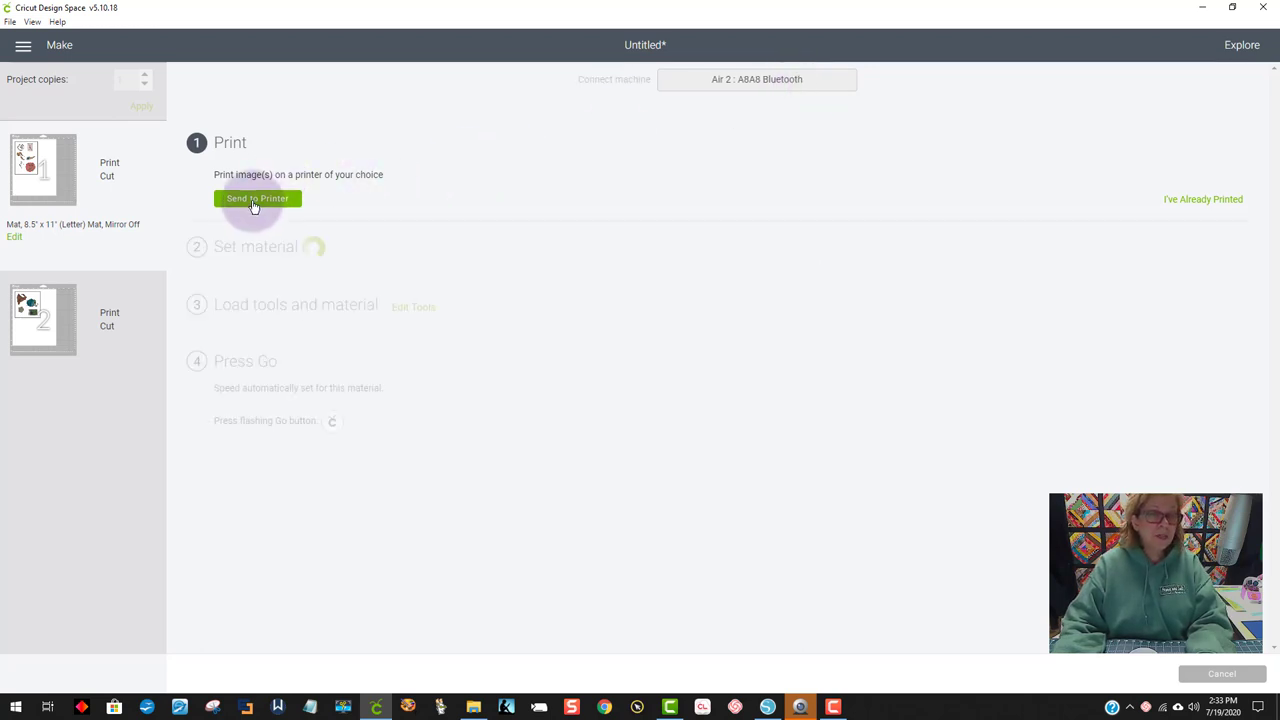
pyautogui.click(256, 199)
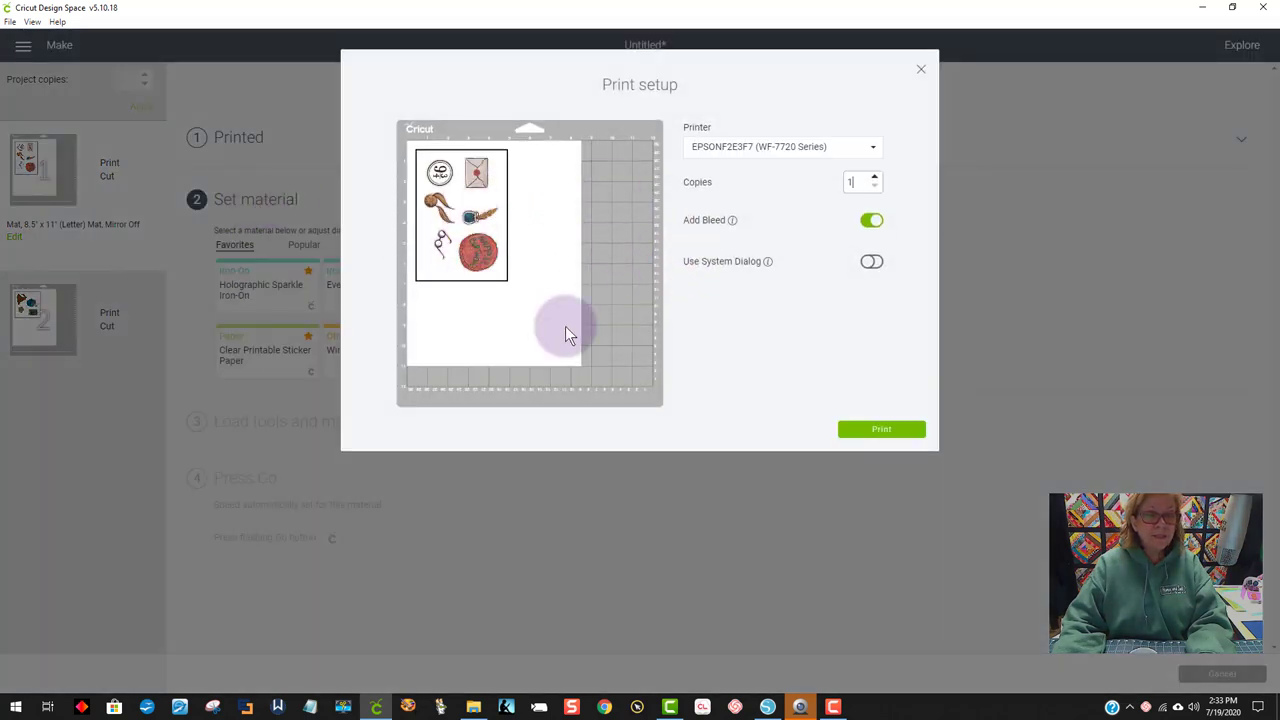
pyautogui.click(871, 224)
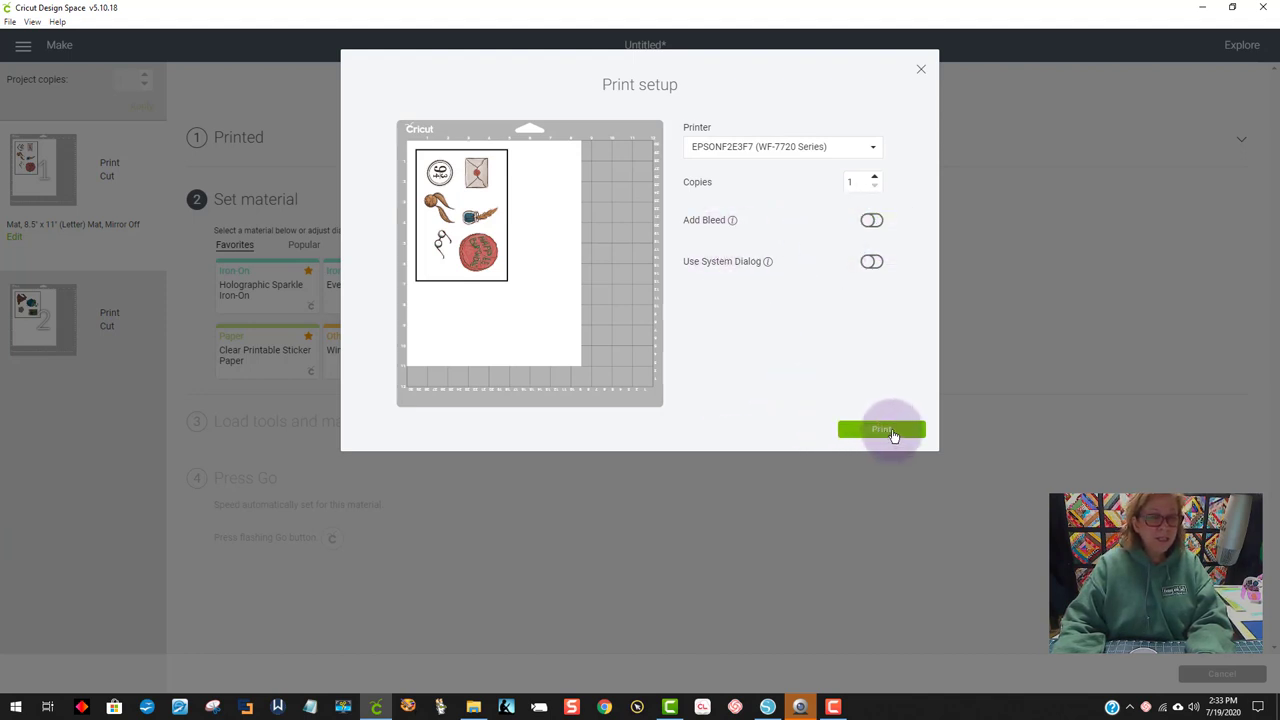
pyautogui.click(923, 69)
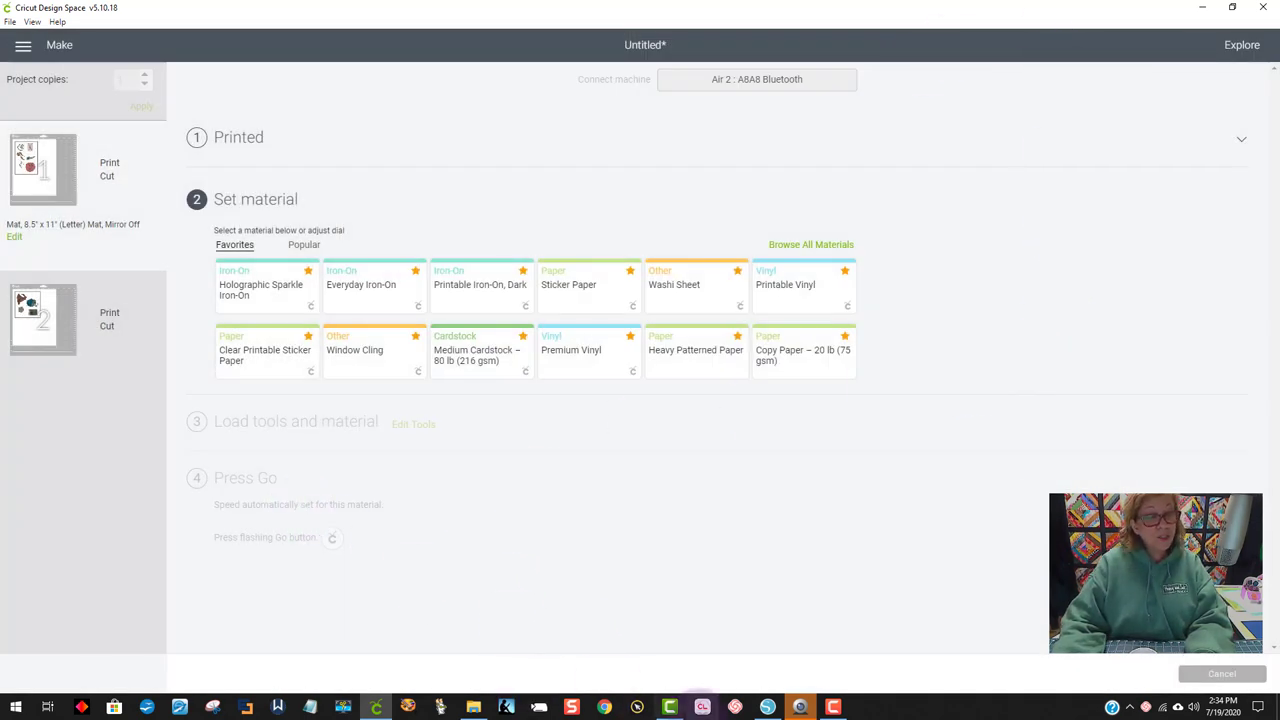
# Step: Switch to Silhouette Studio, move the embellishments off the mat, and place the scalloped box piece on the page at about X 3.954, Y 4.155
pyautogui.click(767, 707)
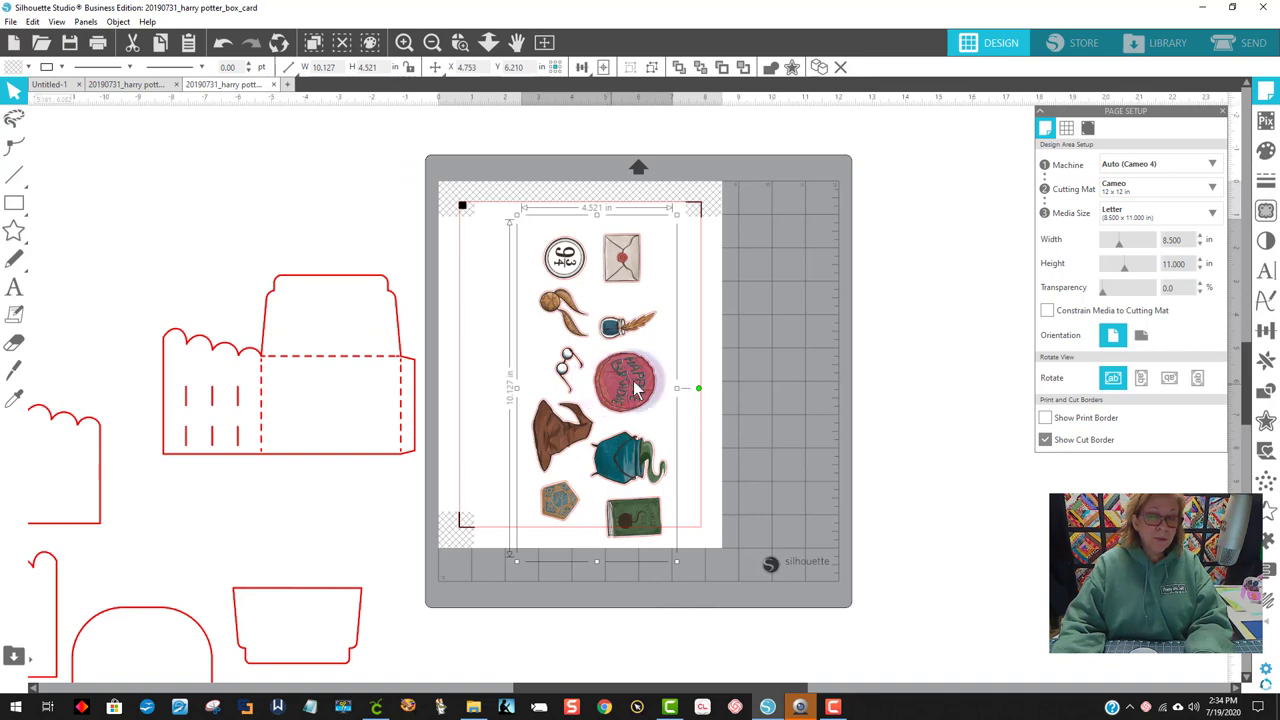
pyautogui.moveTo(603, 387); pyautogui.dragTo(1023, 388)
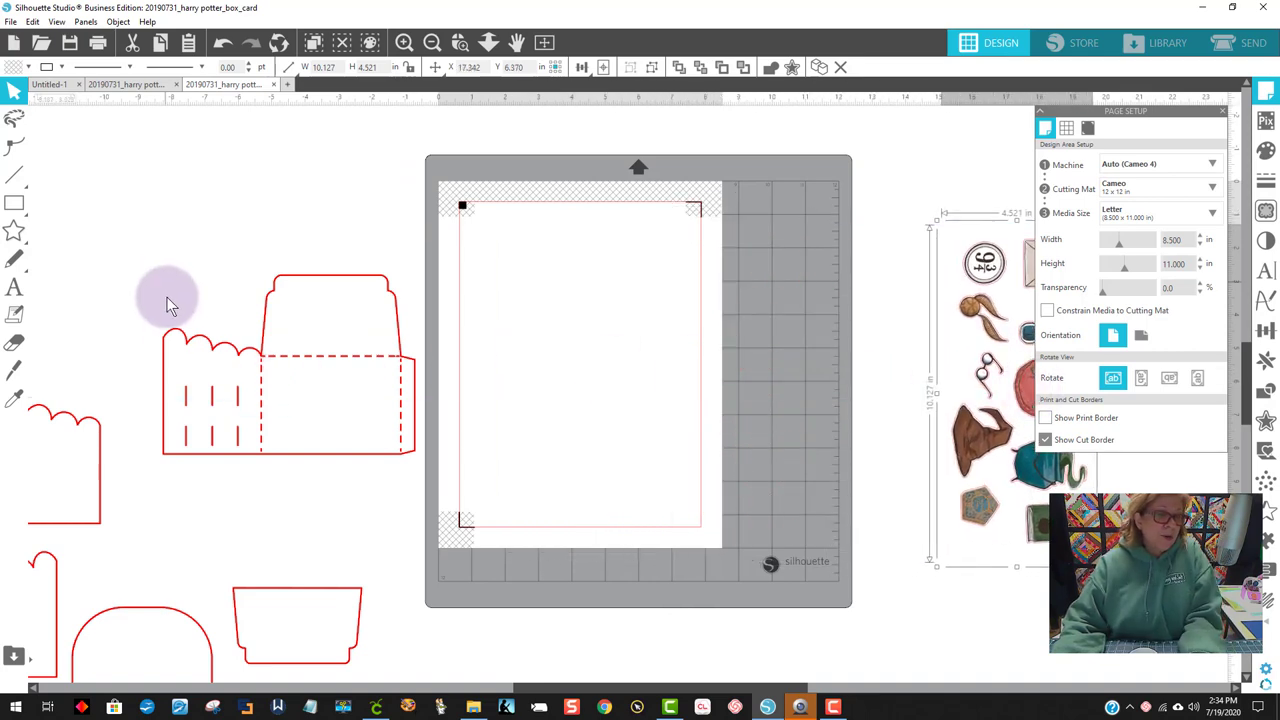
pyautogui.click(330, 400)
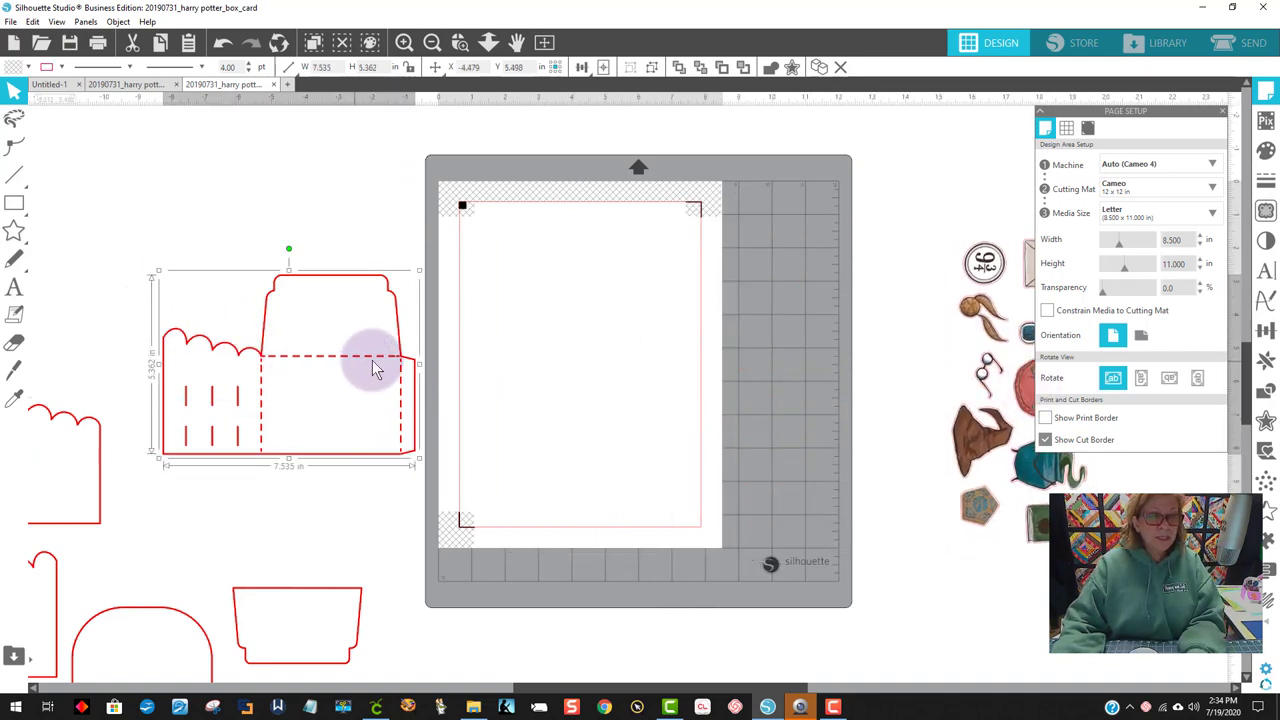
pyautogui.moveTo(372, 368); pyautogui.dragTo(657, 323)
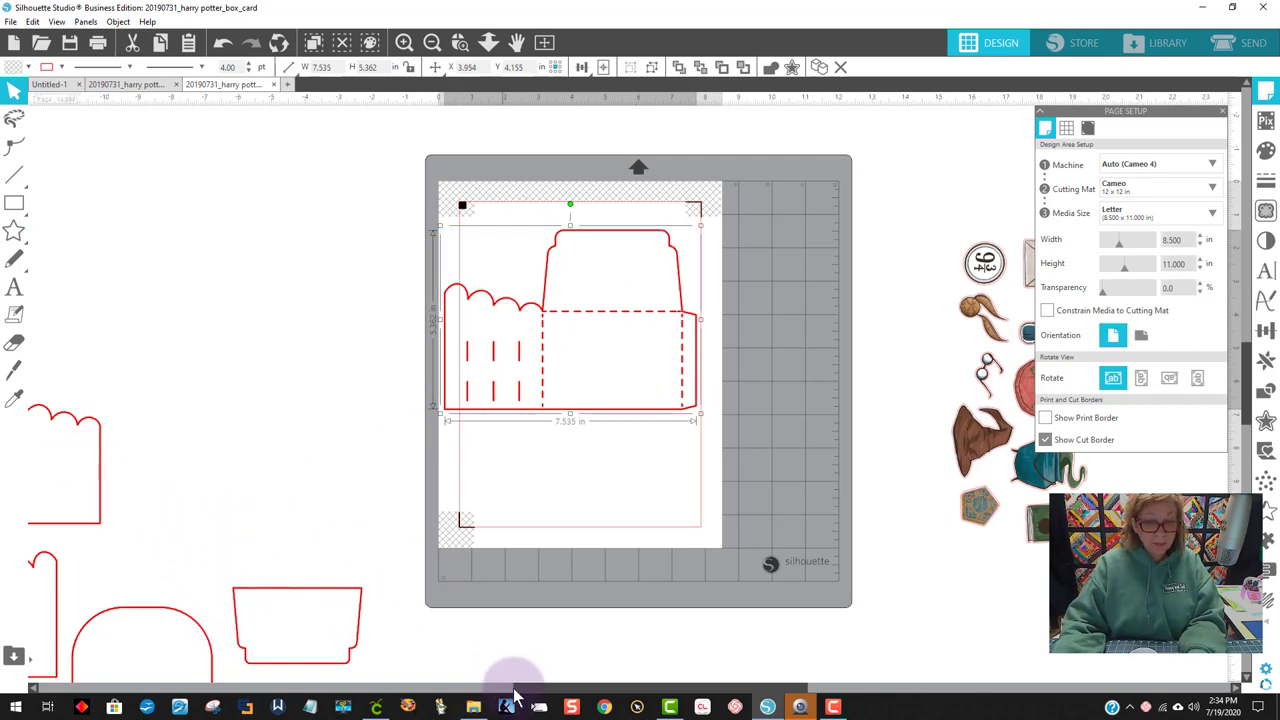
# Step: Move the upper scalloped panel and the hat-topped panel 1 closer to the page, side by side
pyautogui.moveTo(522, 692); pyautogui.dragTo(351, 666)
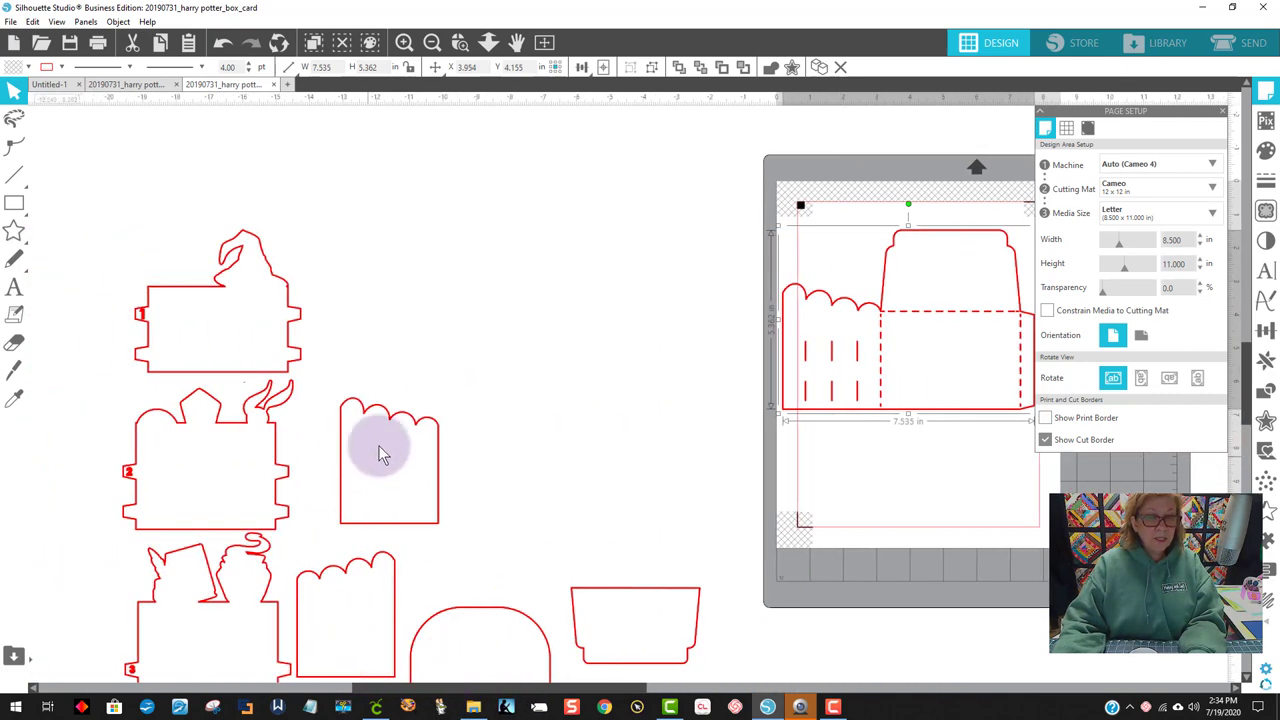
pyautogui.moveTo(381, 414); pyautogui.dragTo(657, 271)
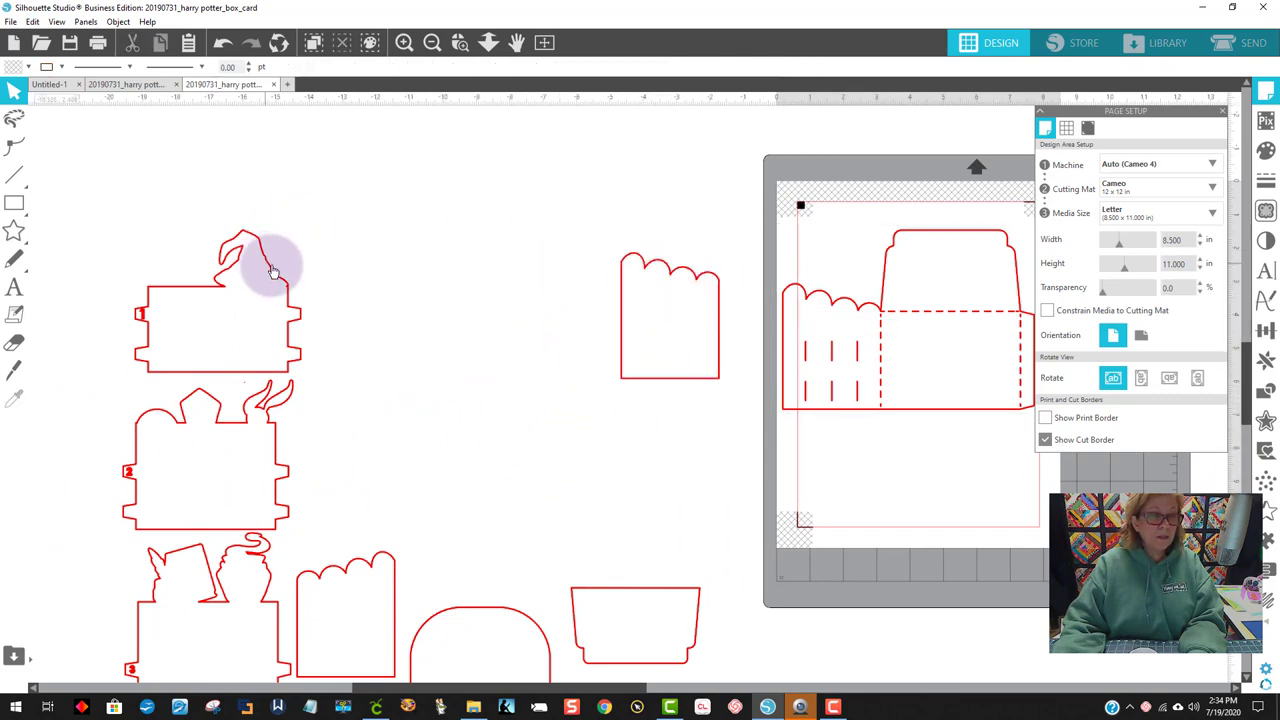
pyautogui.moveTo(271, 266); pyautogui.dragTo(542, 273)
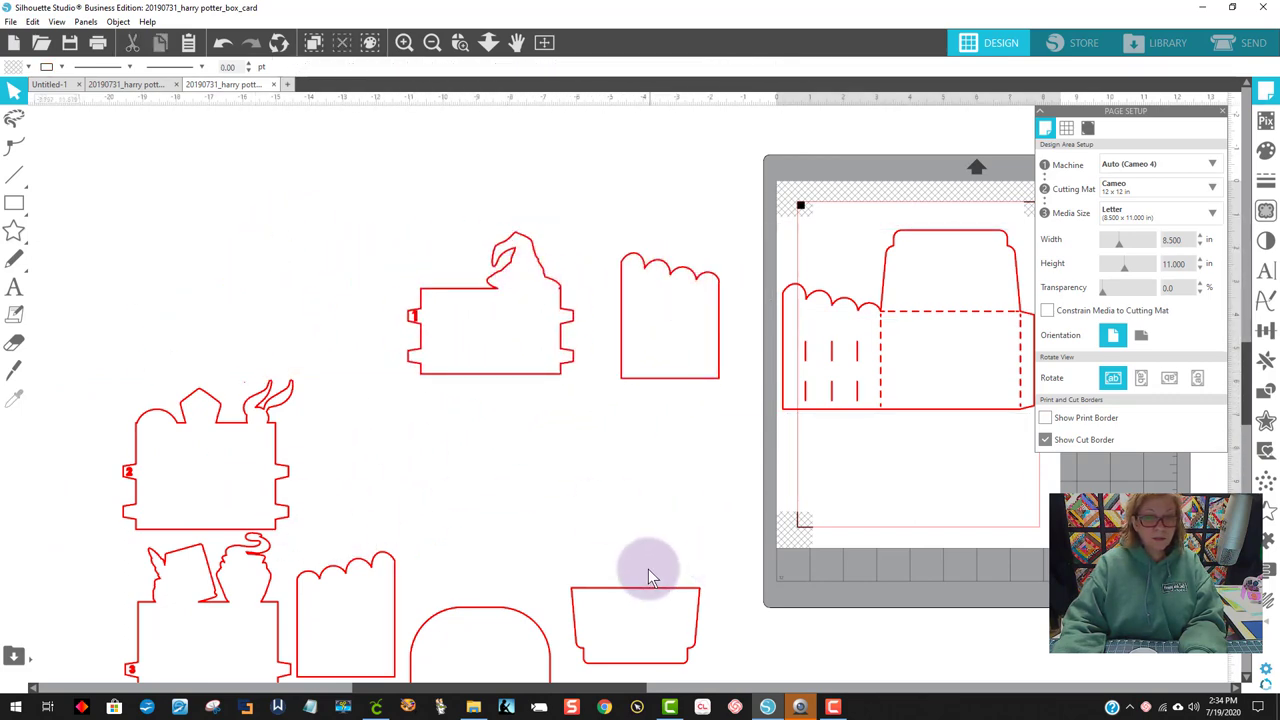
# Step: Place the trapezoid piece under the box piece at about X 4.065, Y 8.969, and move the arched box piece beside the mat
pyautogui.scroll(-3, 672, 555)
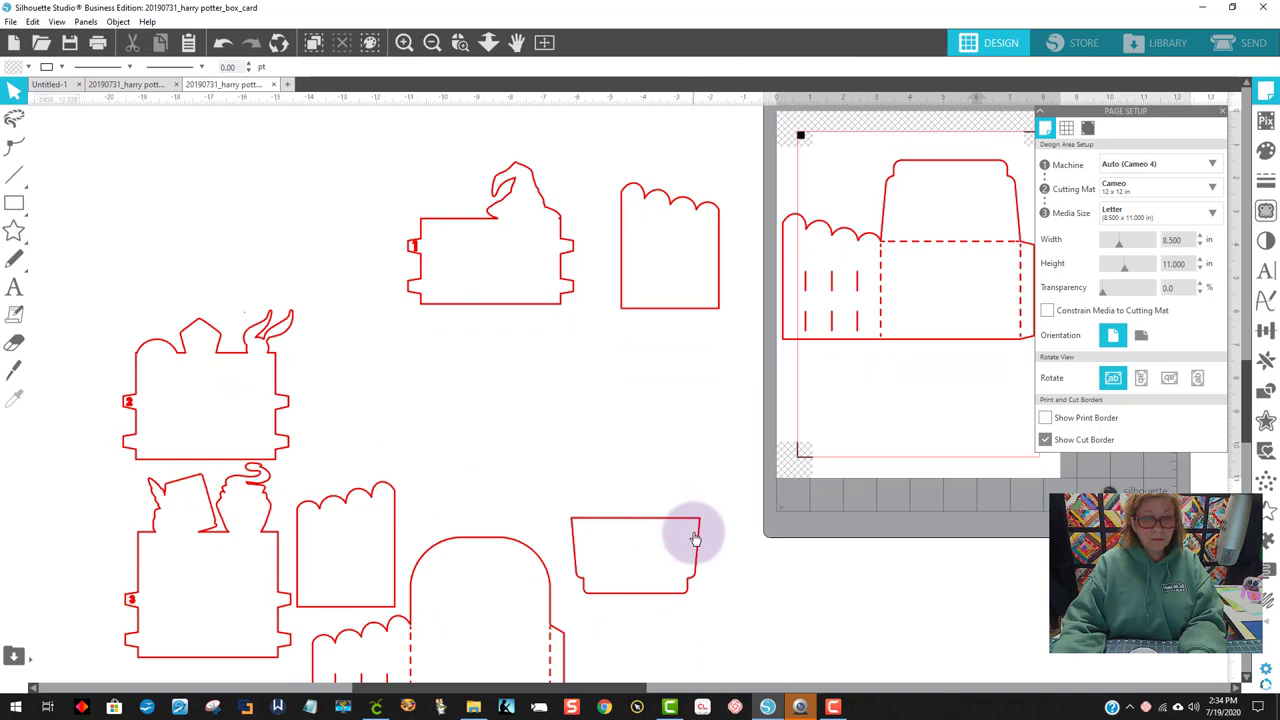
pyautogui.moveTo(690, 530); pyautogui.dragTo(971, 394)
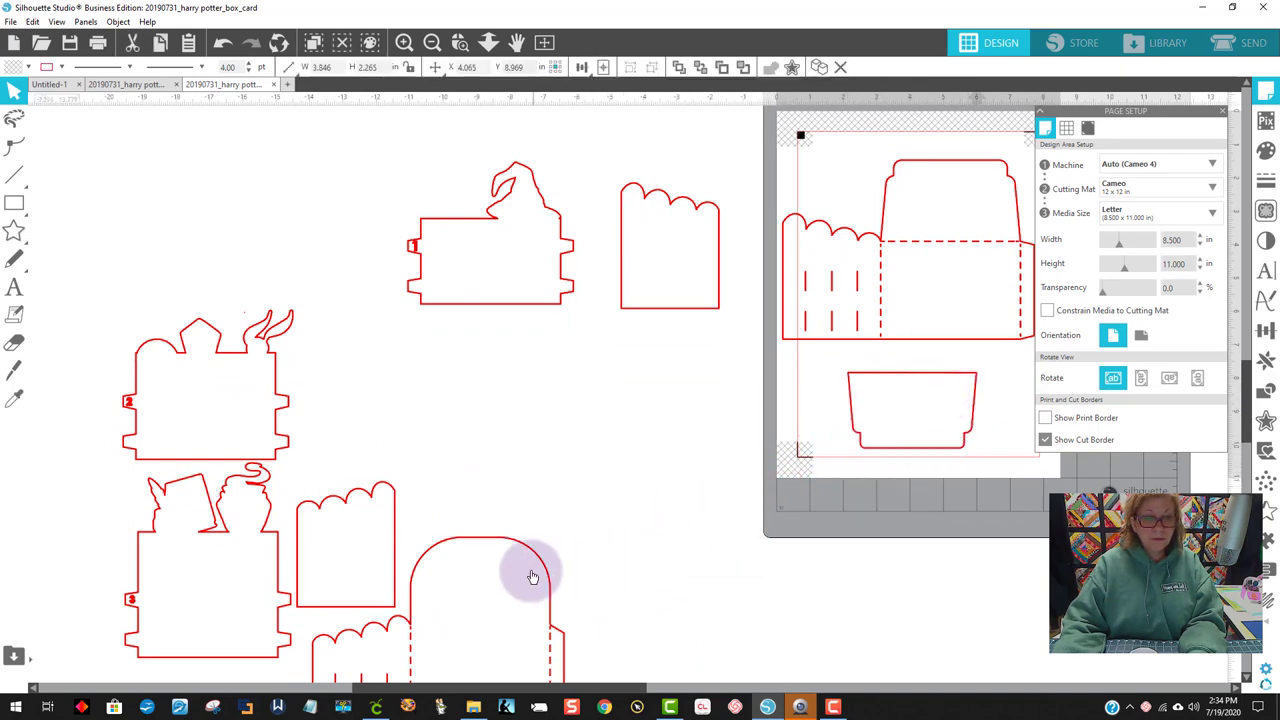
pyautogui.moveTo(568, 540); pyautogui.dragTo(710, 372)
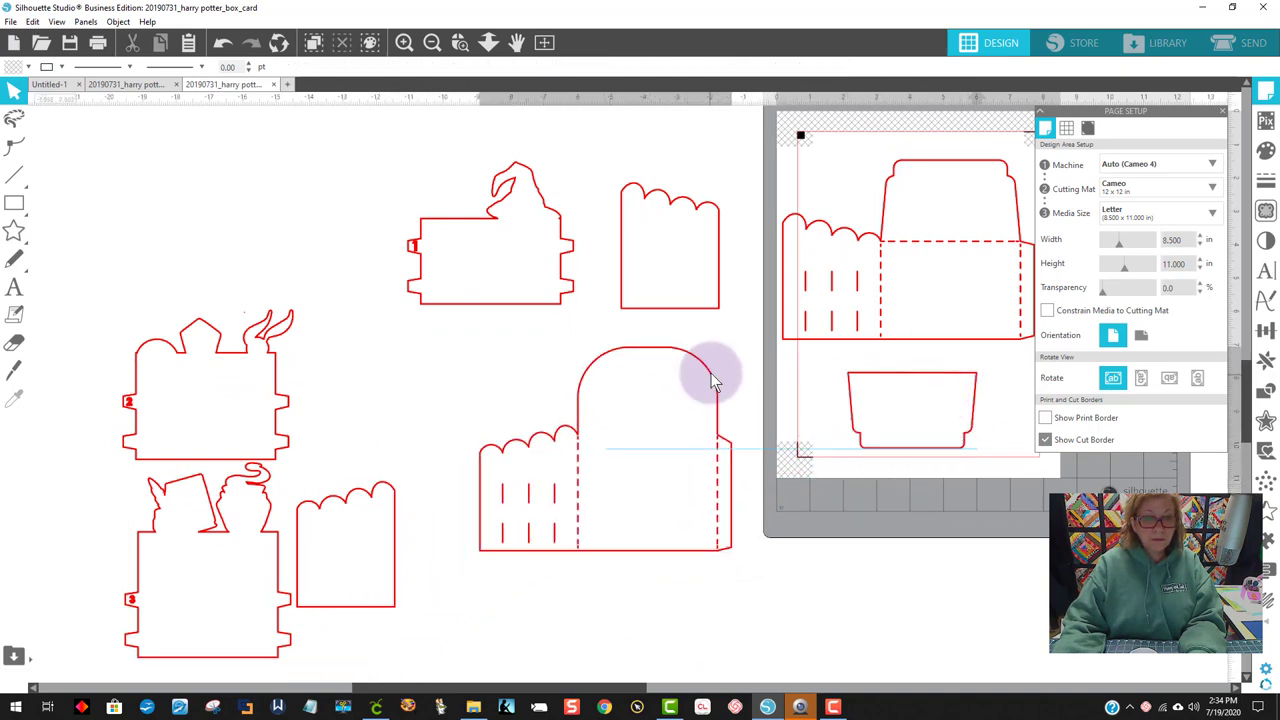
# Step: Move the remaining scalloped panel to about X -11.075, Y 8.969, and bring panels 2 and 3 up into the arranged pieces
pyautogui.click(366, 535)
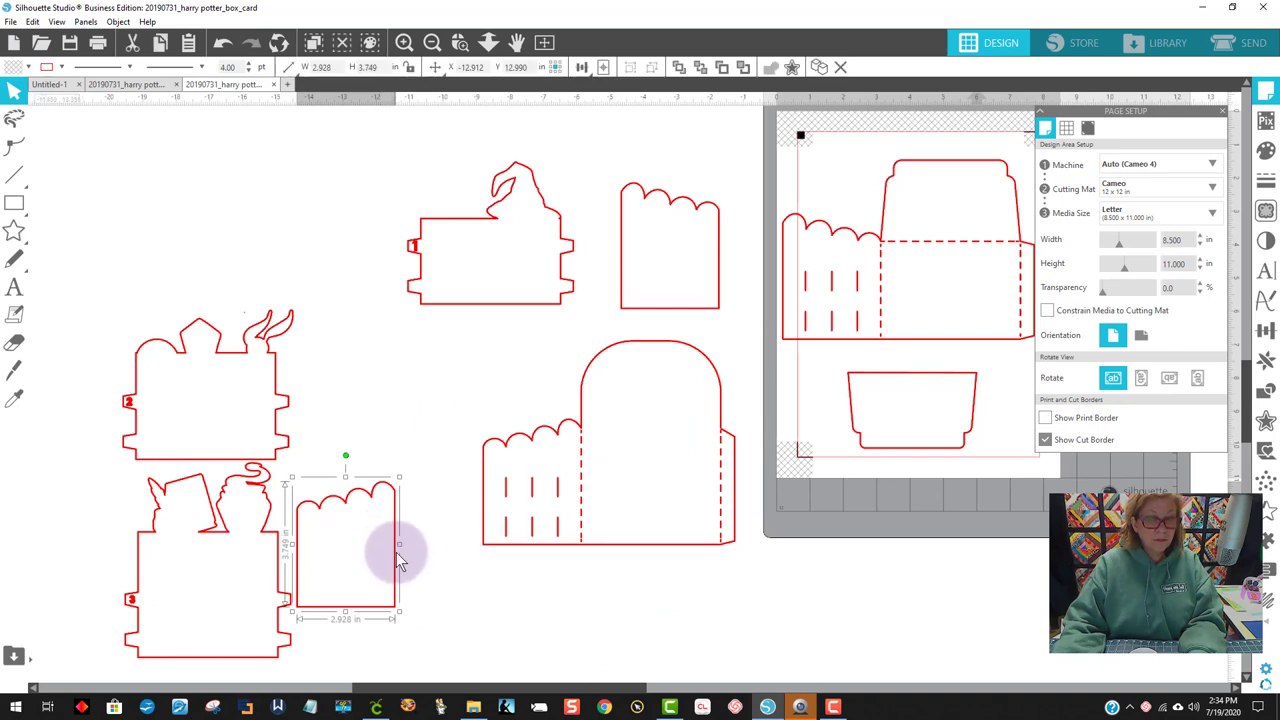
pyautogui.moveTo(398, 562); pyautogui.dragTo(451, 423)
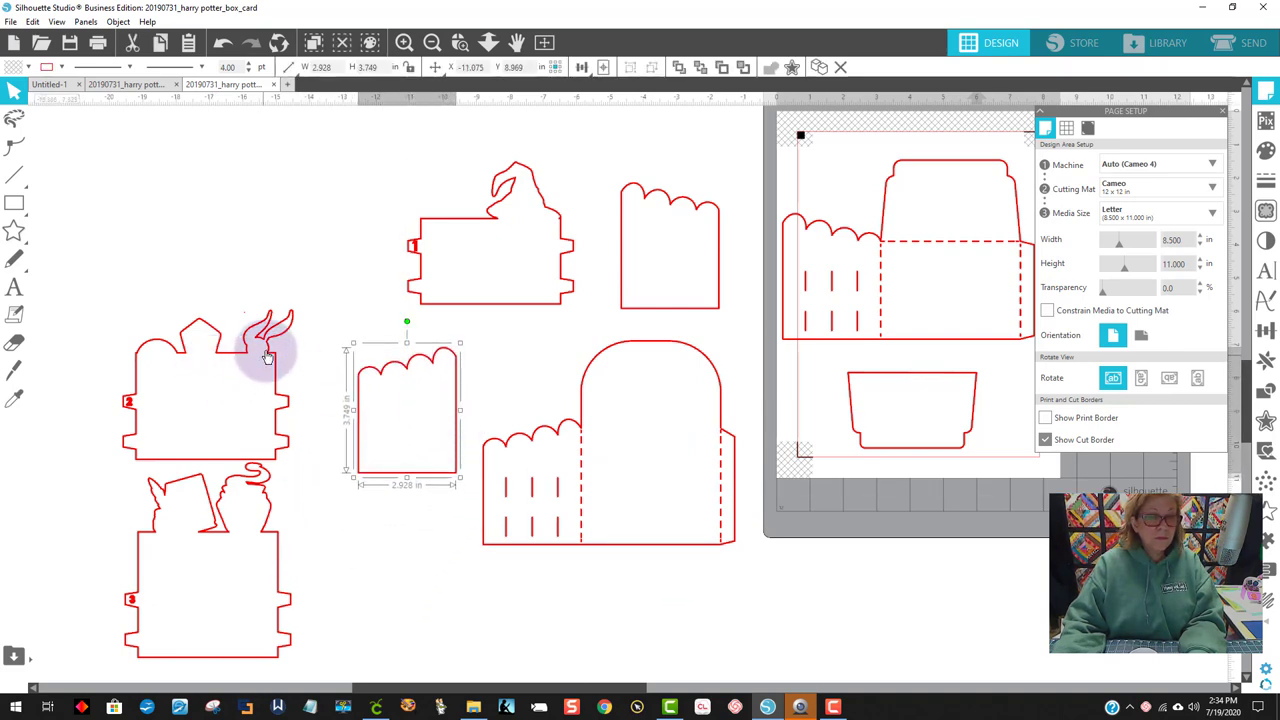
pyautogui.moveTo(268, 357); pyautogui.dragTo(308, 227)
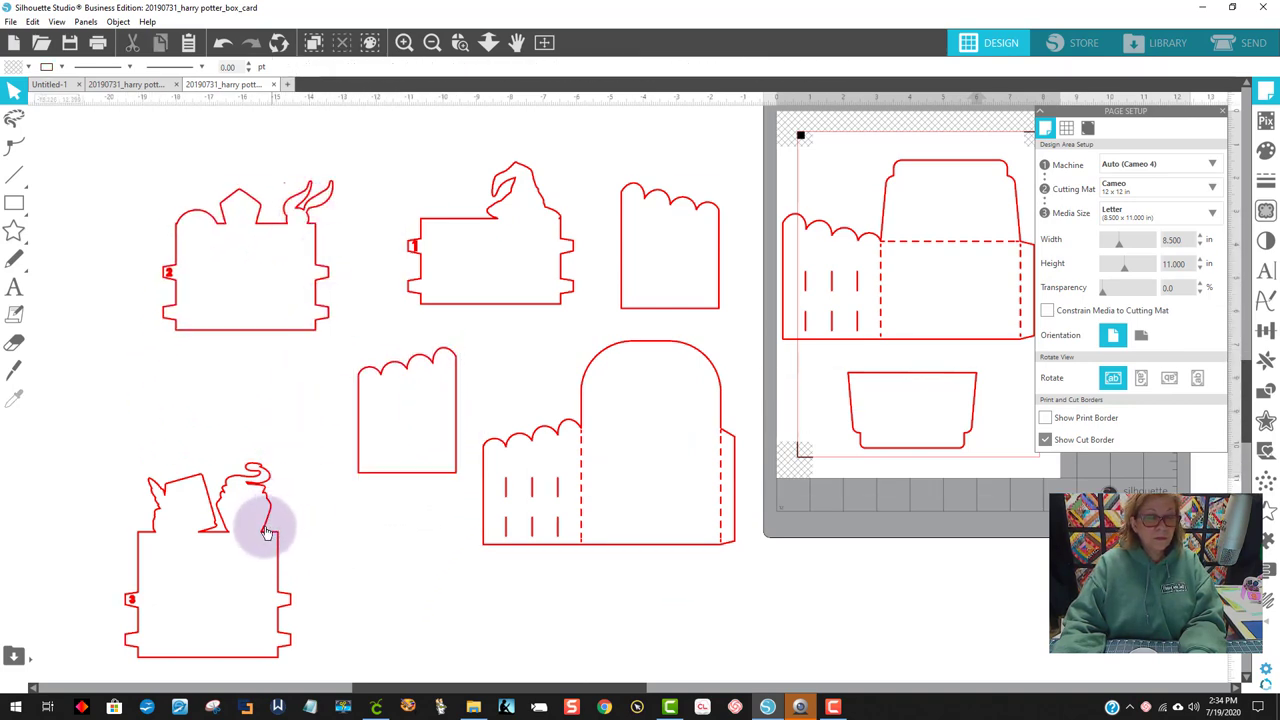
pyautogui.moveTo(266, 532); pyautogui.dragTo(284, 420)
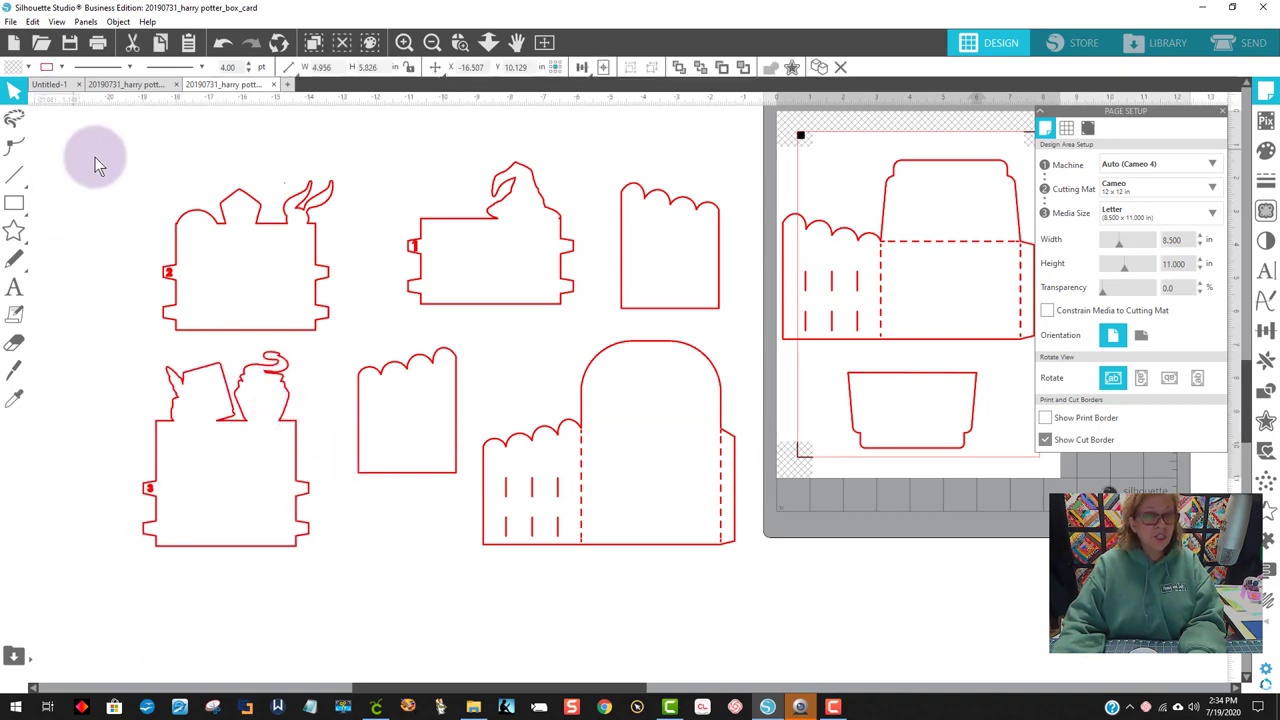
# Step: Select all the box card's cut pieces together and set their line thickness to 0.00 pt
pyautogui.moveTo(95, 157); pyautogui.dragTo(966, 480)
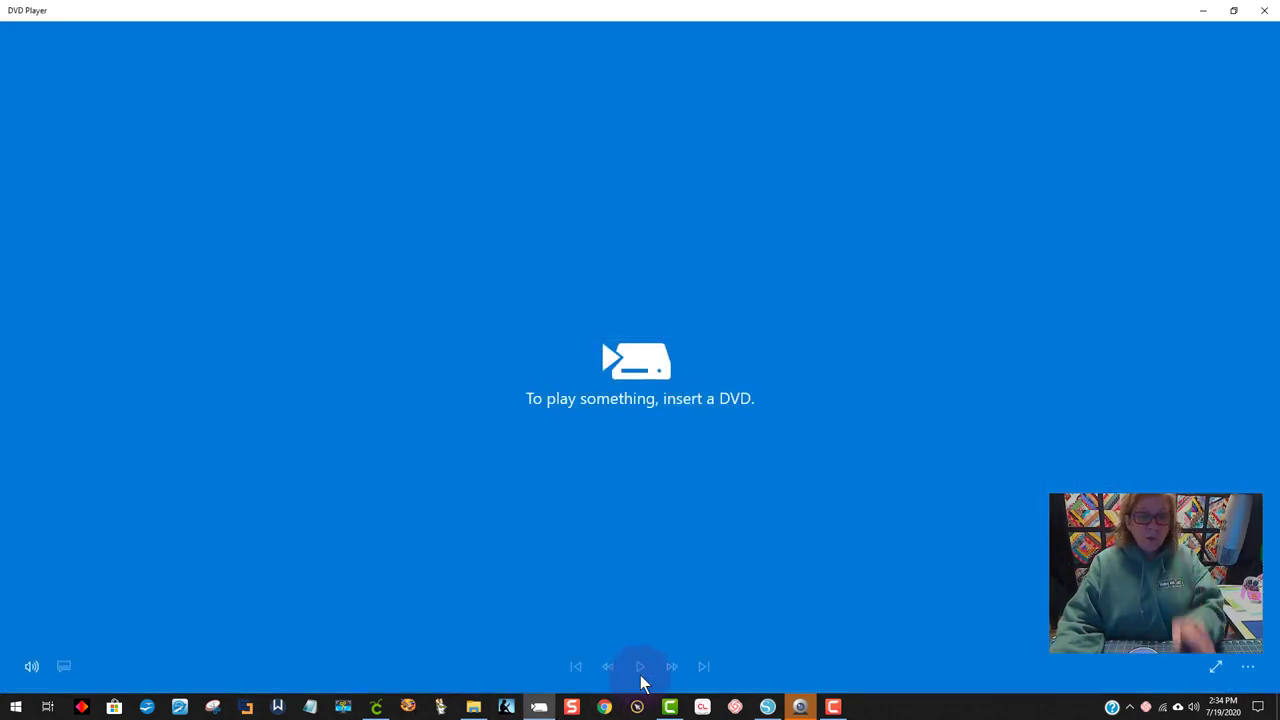
pyautogui.click(1265, 14)
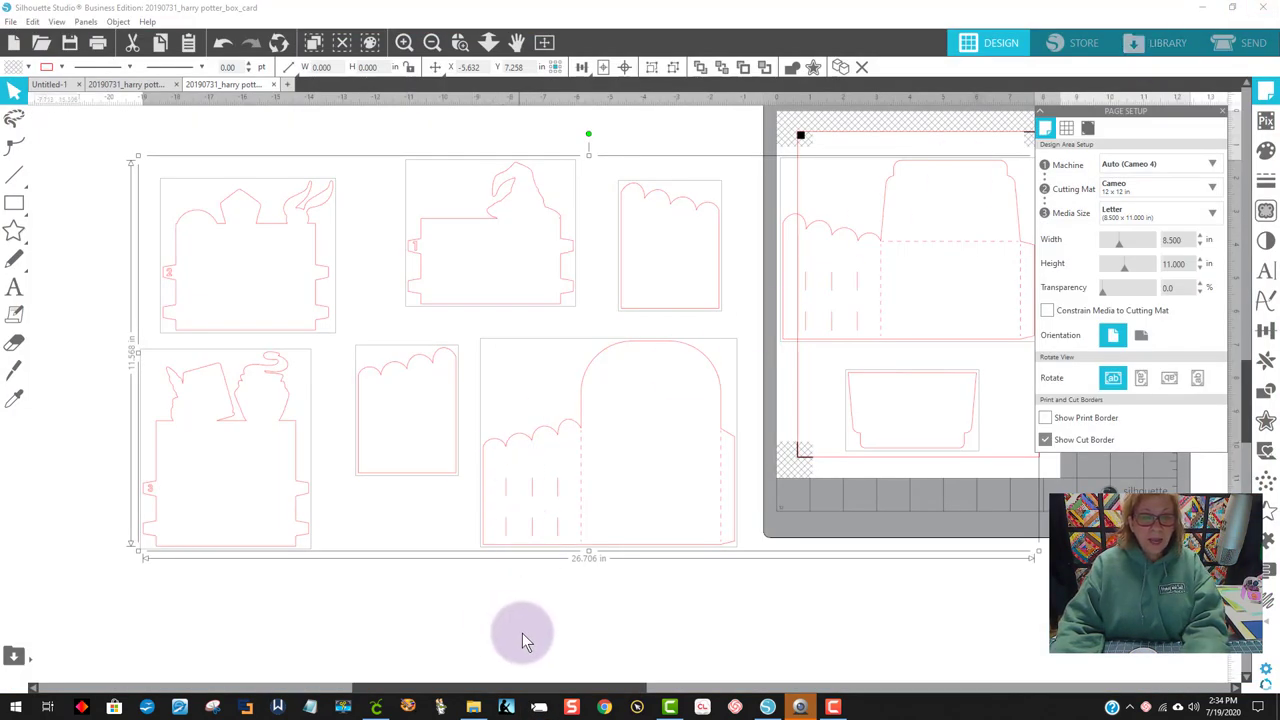
pyautogui.click(451, 606)
pyautogui.moveTo(143, 148); pyautogui.dragTo(1034, 423)
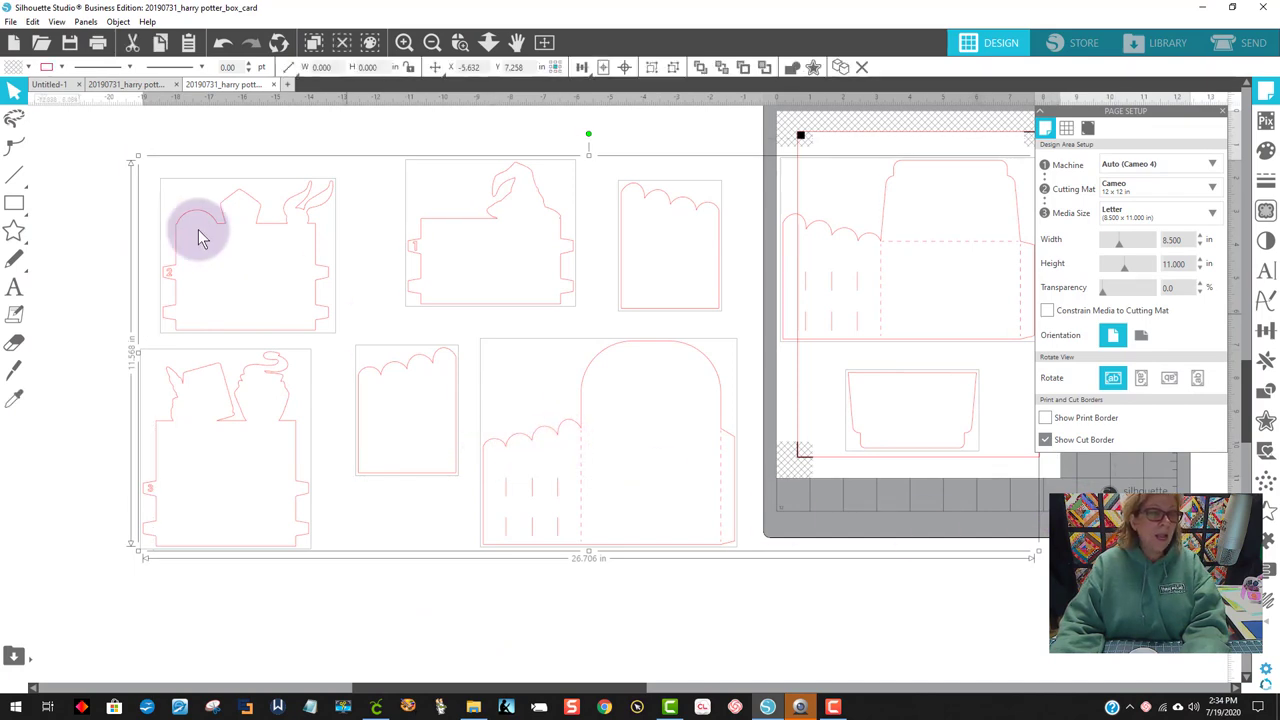
# Step: Look at the options for saving the selected cut pieces and deselect them
pyautogui.click(9, 22)
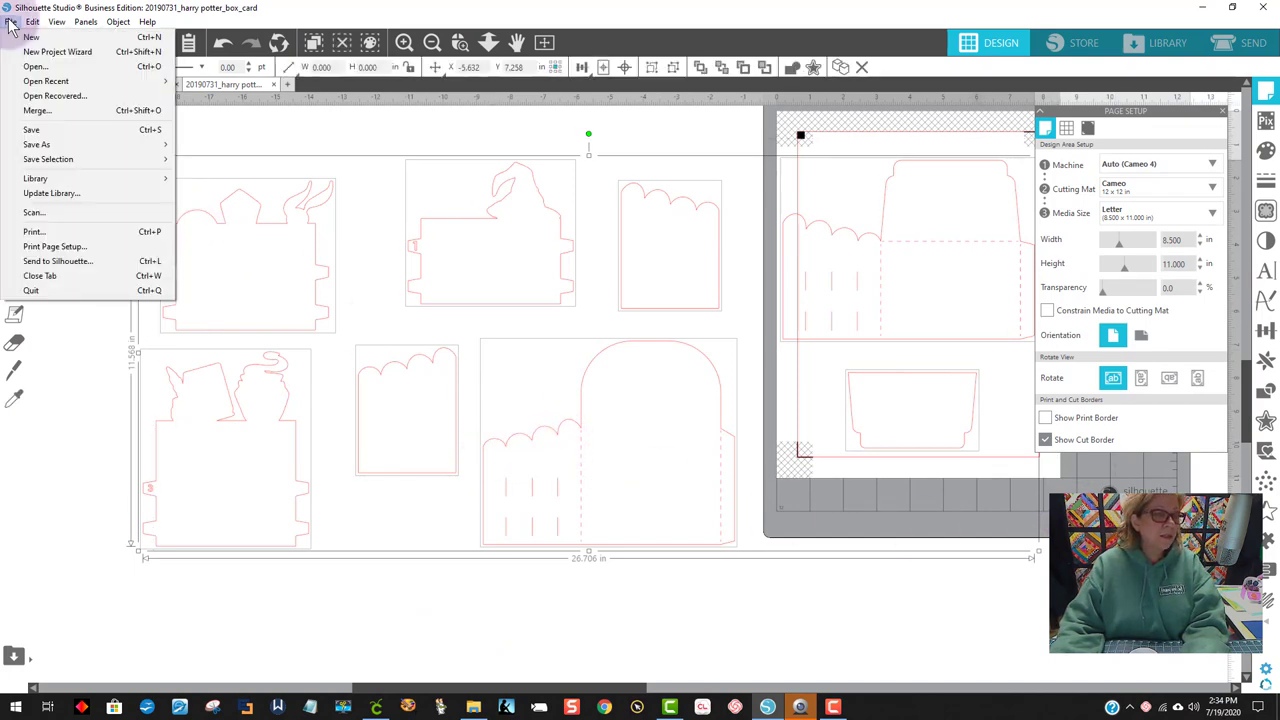
pyautogui.moveTo(87, 150)
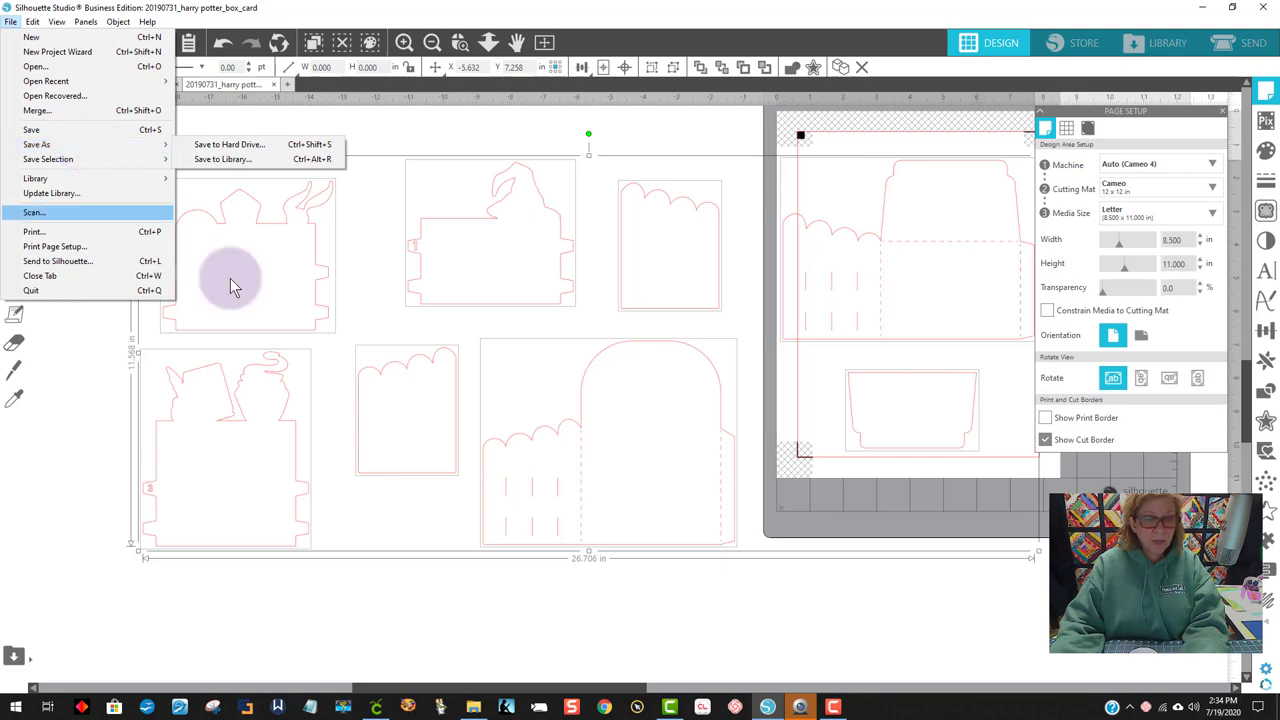
pyautogui.click(651, 635)
# Step: Close the page settings and move the arched box piece to about X 12.177, Y 3.658, overlapping the mat's far edge
pyautogui.click(586, 546)
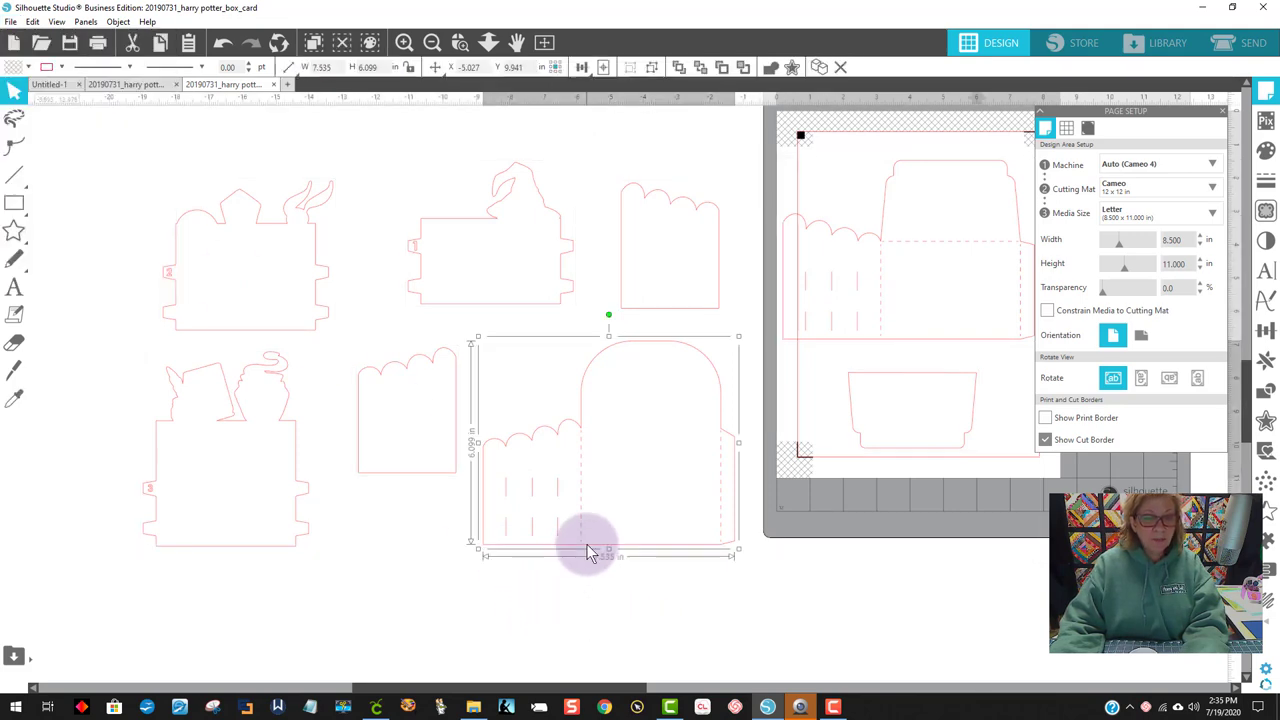
pyautogui.click(1222, 108)
pyautogui.moveTo(630, 540); pyautogui.dragTo(1210, 333)
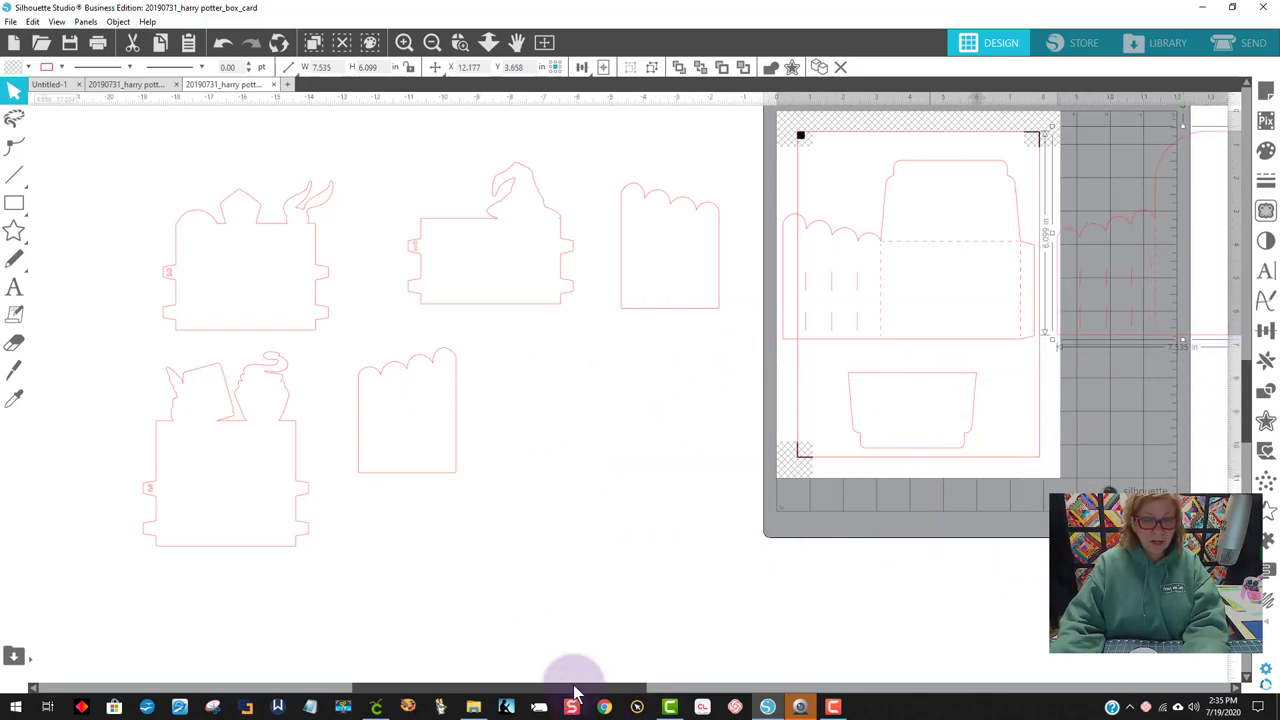
pyautogui.moveTo(571, 688); pyautogui.dragTo(635, 666)
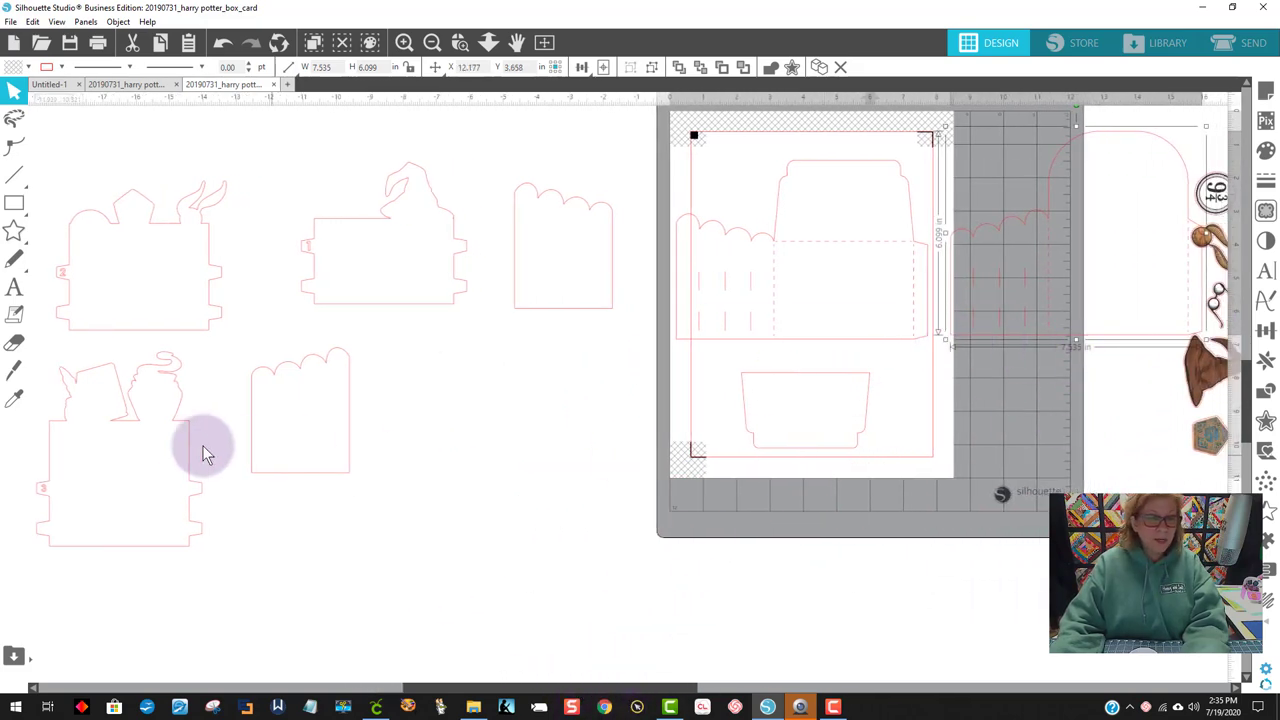
# Step: Move panel 3 and the lower scalloped panel across onto the mat, on either side of the trapezoid piece
pyautogui.moveTo(240, 456); pyautogui.dragTo(640, 620)
pyautogui.moveTo(189, 463); pyautogui.dragTo(715, 465)
pyautogui.moveTo(349, 409); pyautogui.dragTo(989, 420)
pyautogui.click(486, 286)
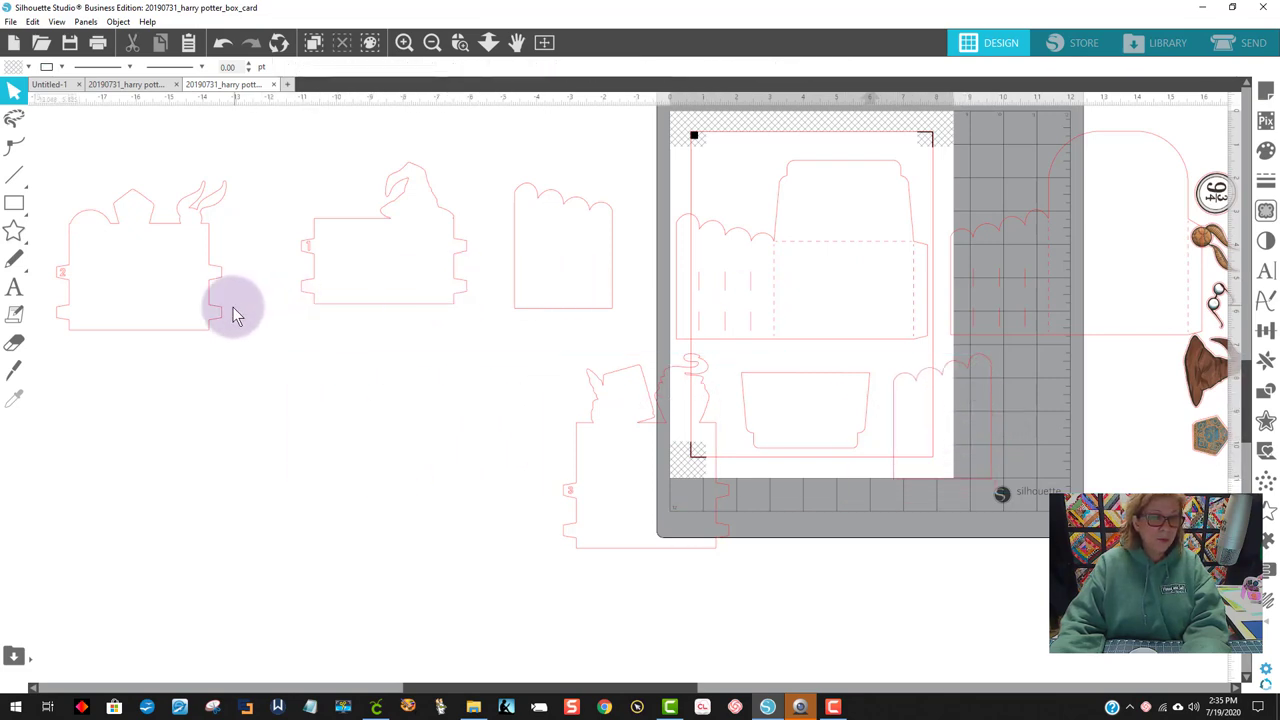
# Step: Move panel 2 below the mat, panel 1 next to panel 3, and the printed embellishments out to about X -22.981, Y 9.487
pyautogui.moveTo(205, 329); pyautogui.dragTo(883, 634)
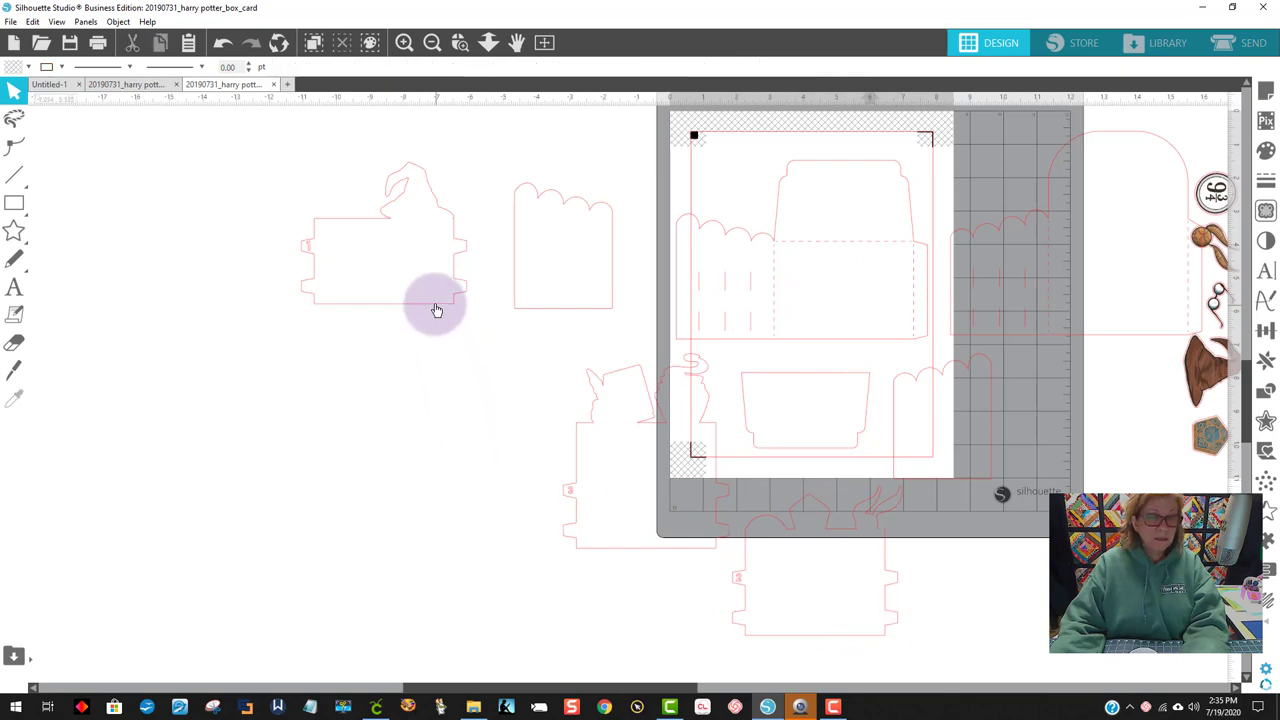
pyautogui.moveTo(434, 306); pyautogui.dragTo(509, 486)
pyautogui.click(780, 505)
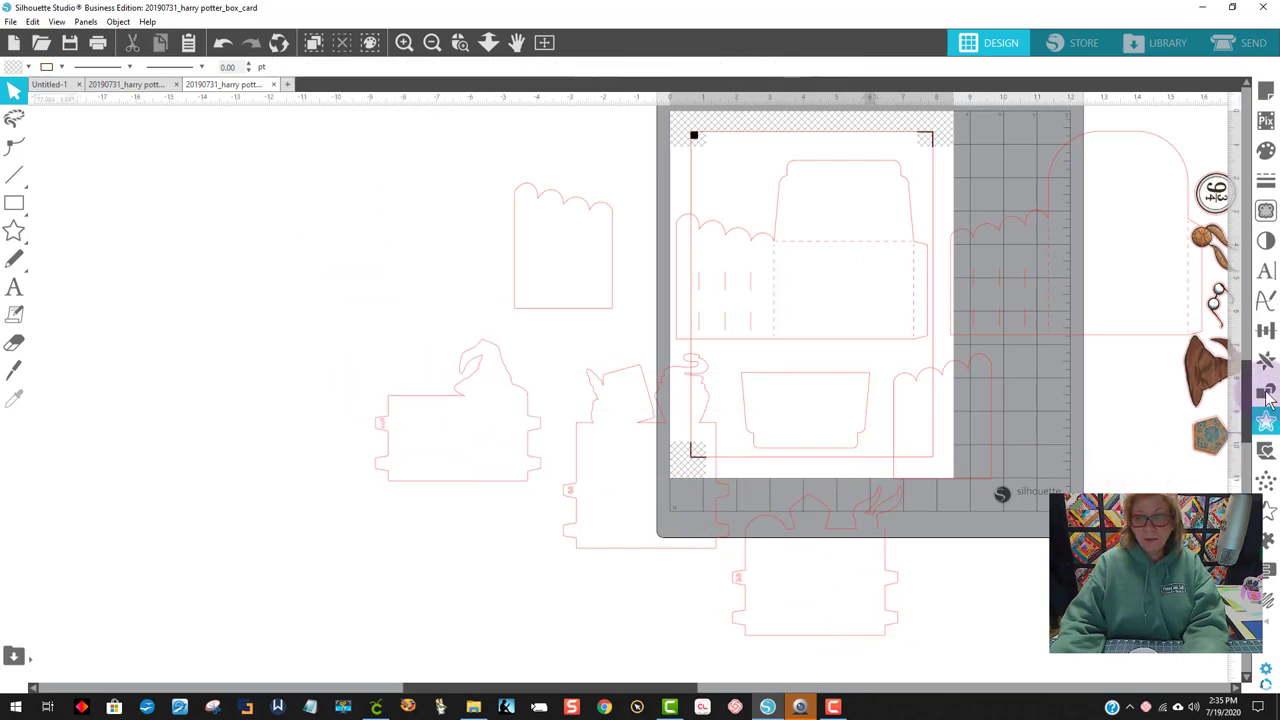
pyautogui.moveTo(1219, 370); pyautogui.dragTo(3, 502)
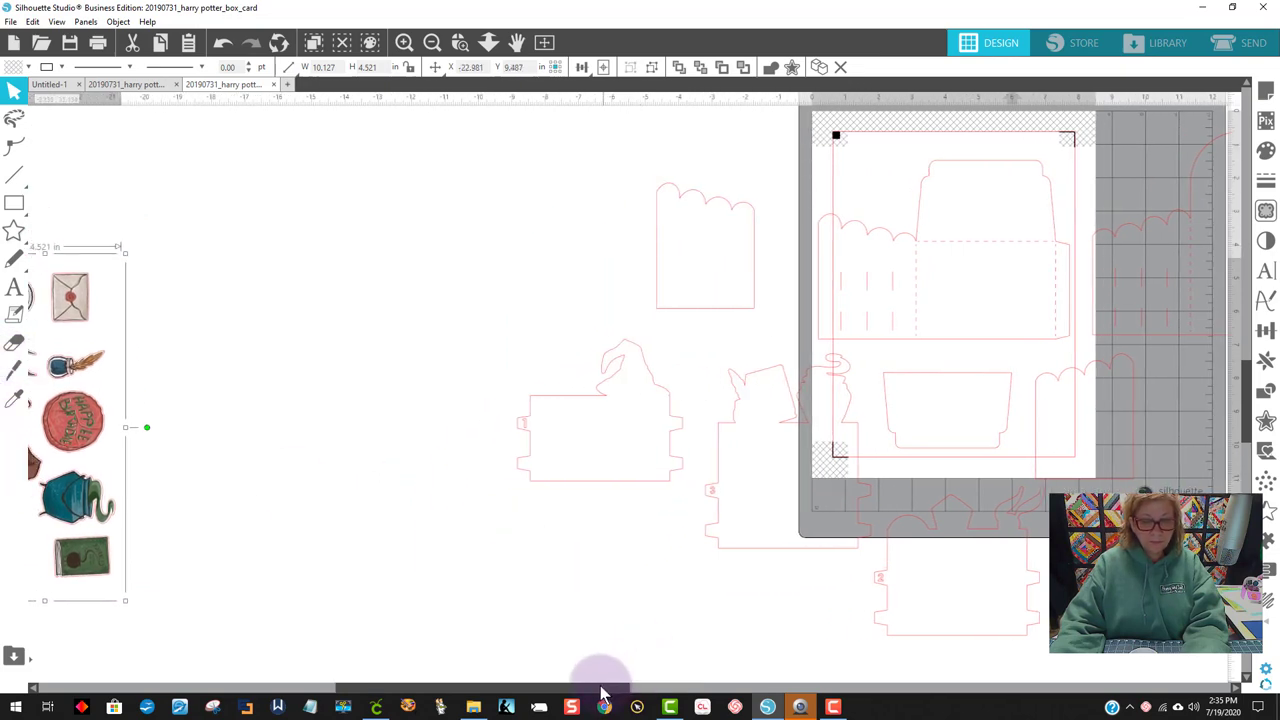
pyautogui.moveTo(603, 692); pyautogui.dragTo(697, 690)
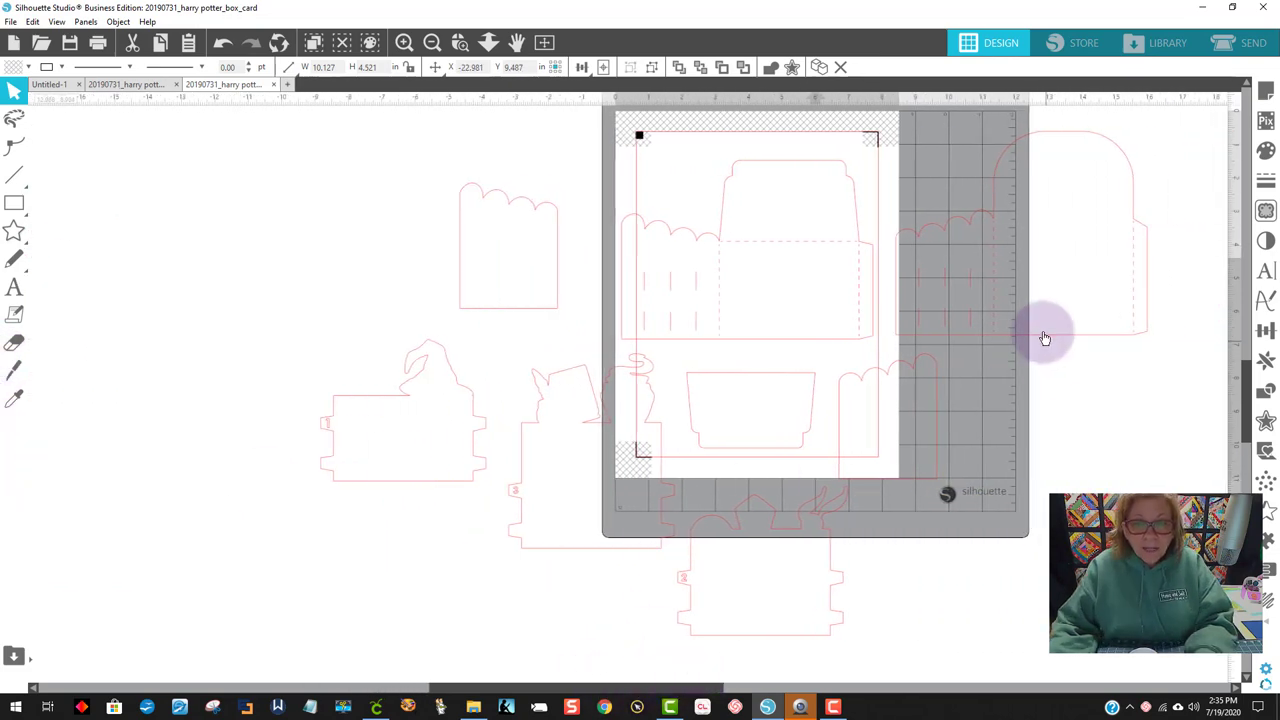
# Step: Move the small scalloped panel down below the mat and the arched box piece to about X 10.179, Y 7.394
pyautogui.click(878, 490)
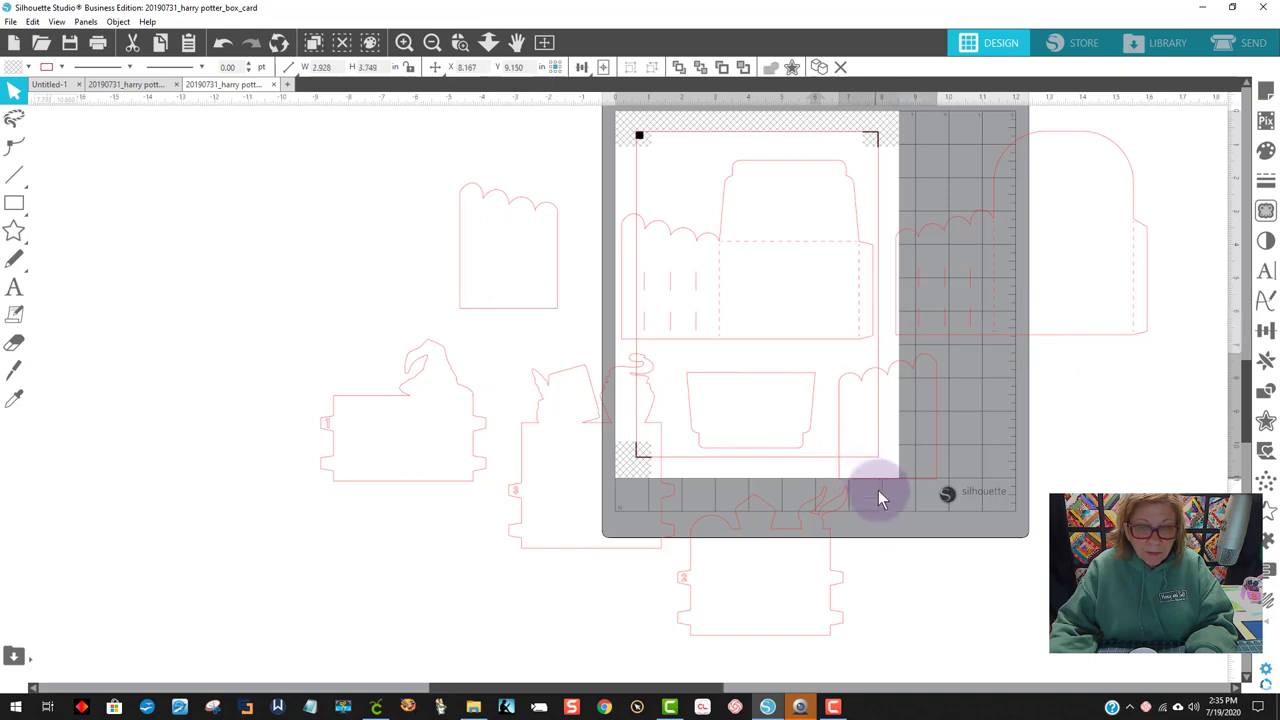
pyautogui.moveTo(878, 490); pyautogui.dragTo(1060, 475)
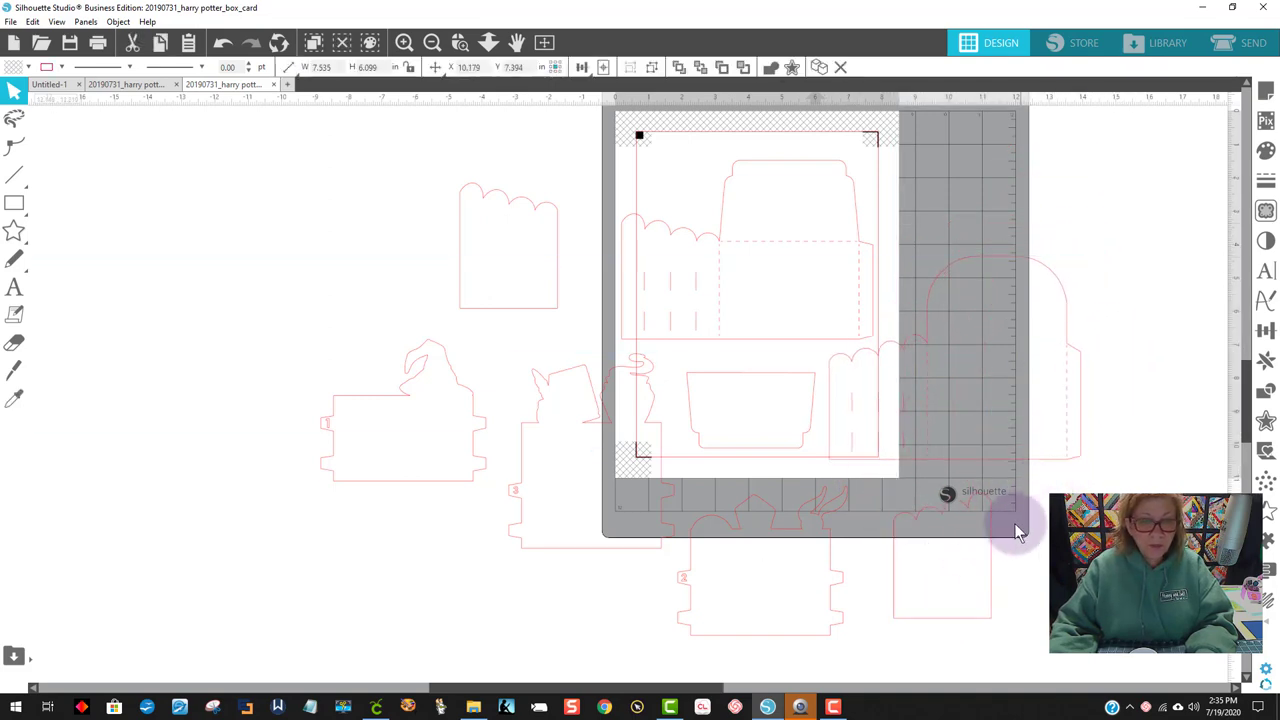
pyautogui.click(957, 183)
pyautogui.click(344, 212)
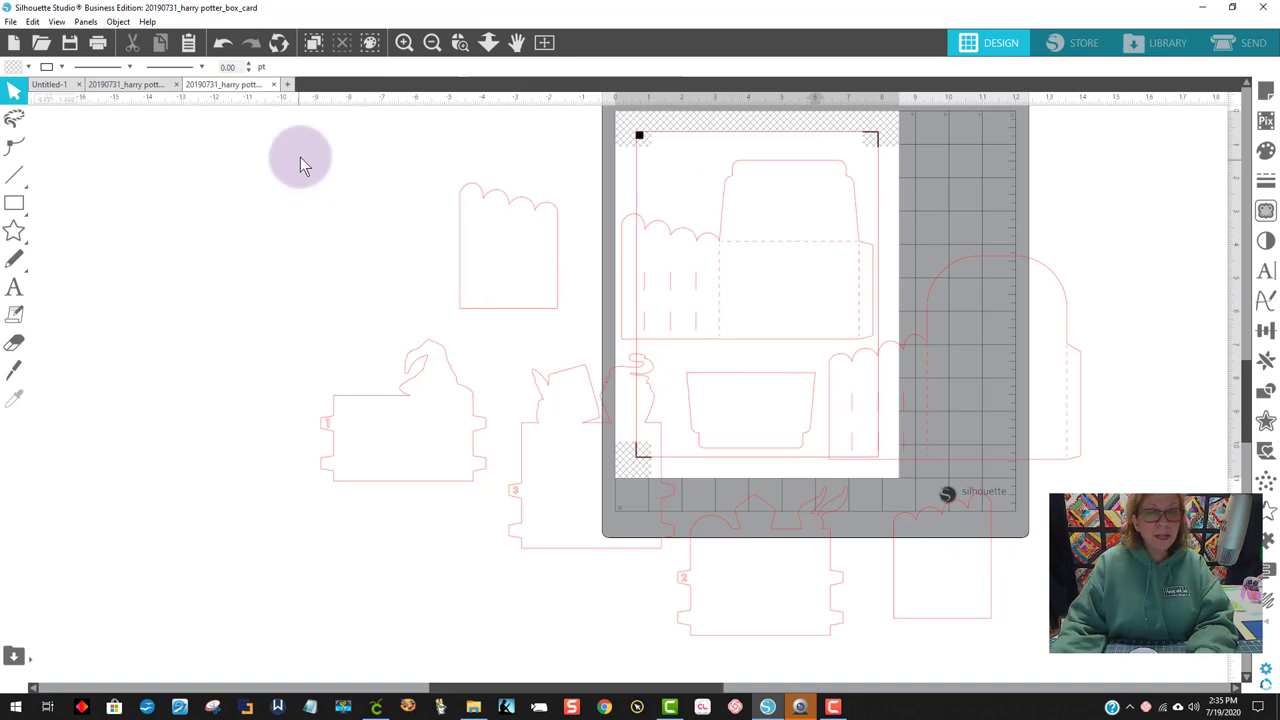
# Step: Select all the rearranged box card cut pieces together, leaving out the printed embellishments
pyautogui.moveTo(300, 157); pyautogui.dragTo(829, 334)
pyautogui.scroll(-2, 77, 185)
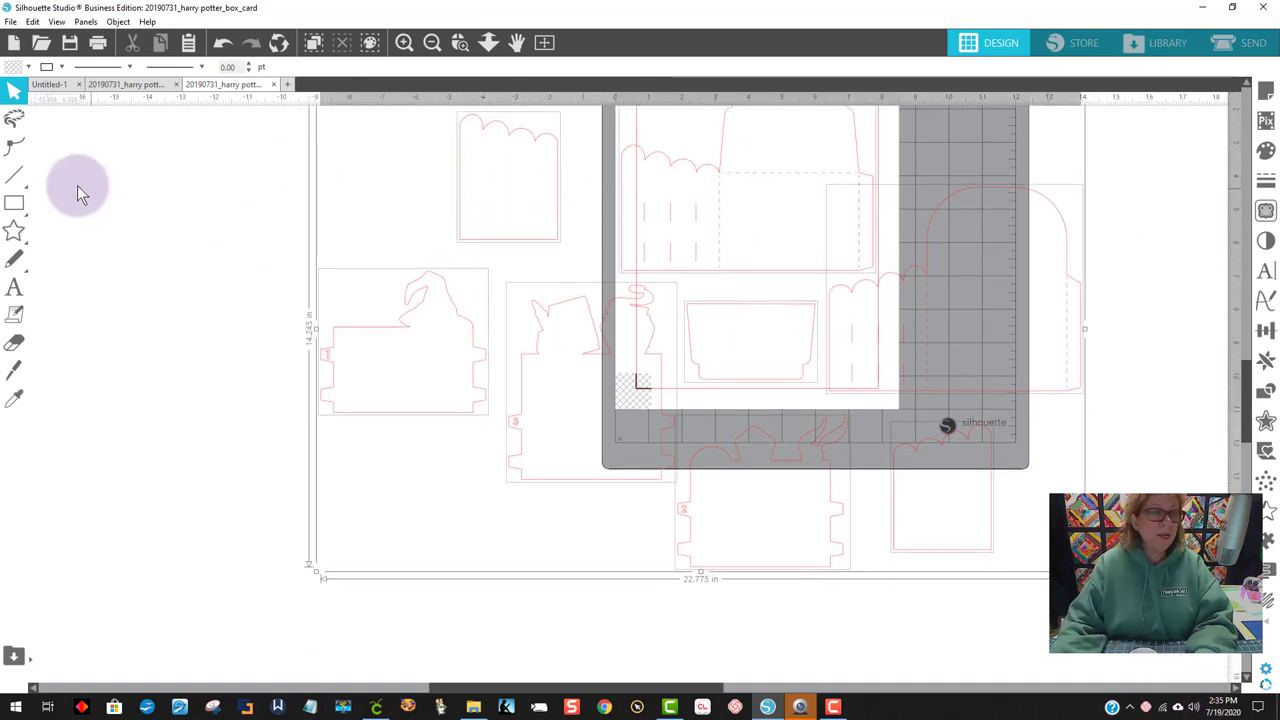
pyautogui.press('q')
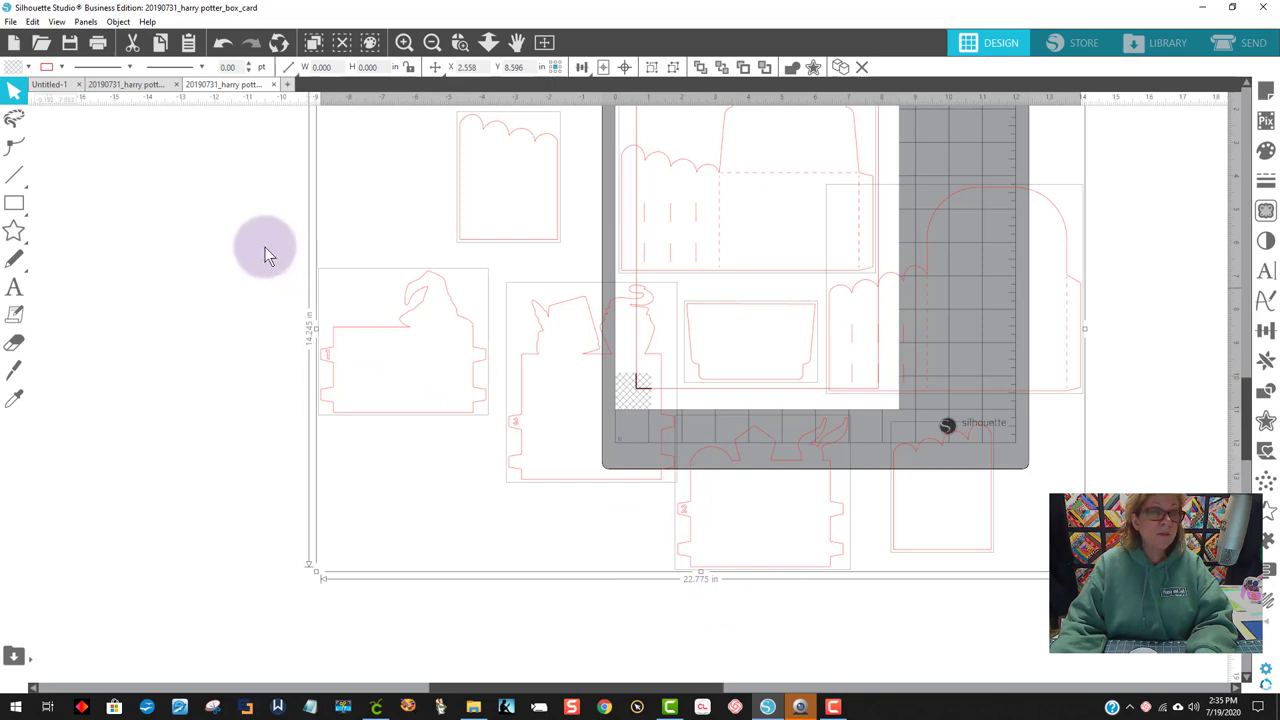
# Step: Save the selected cut pieces as an SVG file named "22.275 harry for cricut" in the TanyaBatrak_Free_HarryPotter_Boxcard folder
pyautogui.click(9, 21)
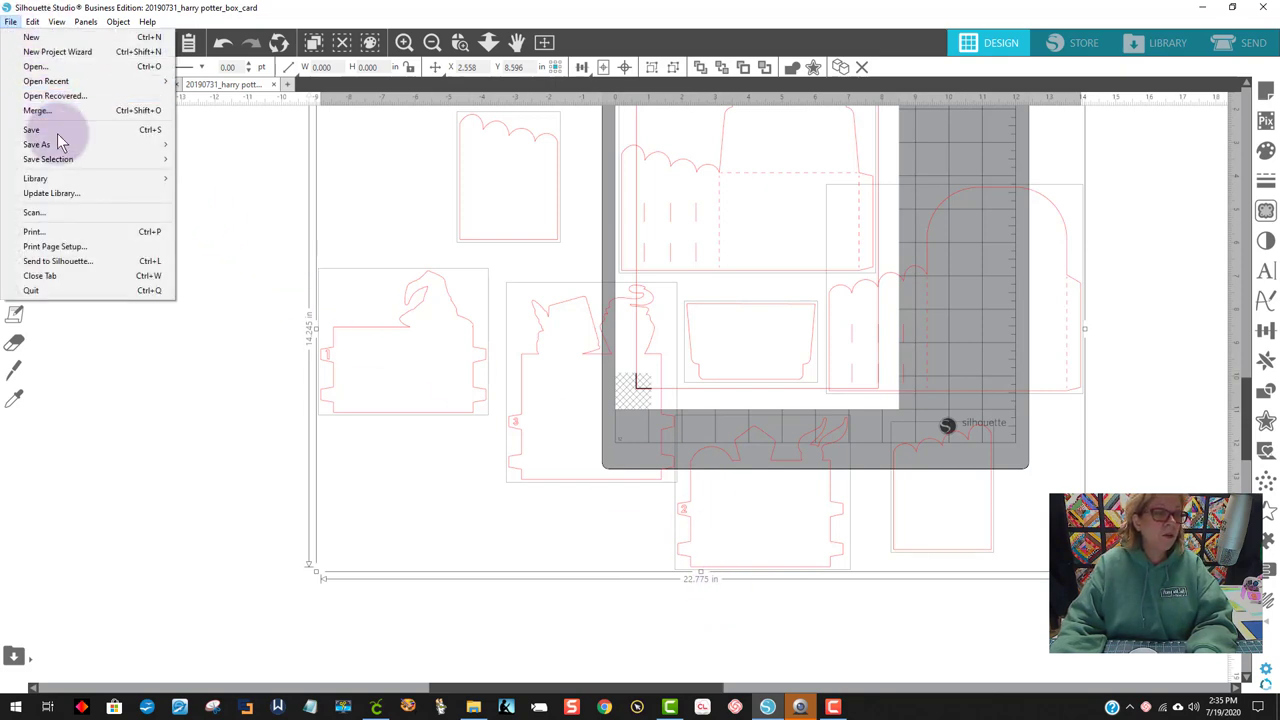
pyautogui.moveTo(175, 172)
pyautogui.click(225, 159)
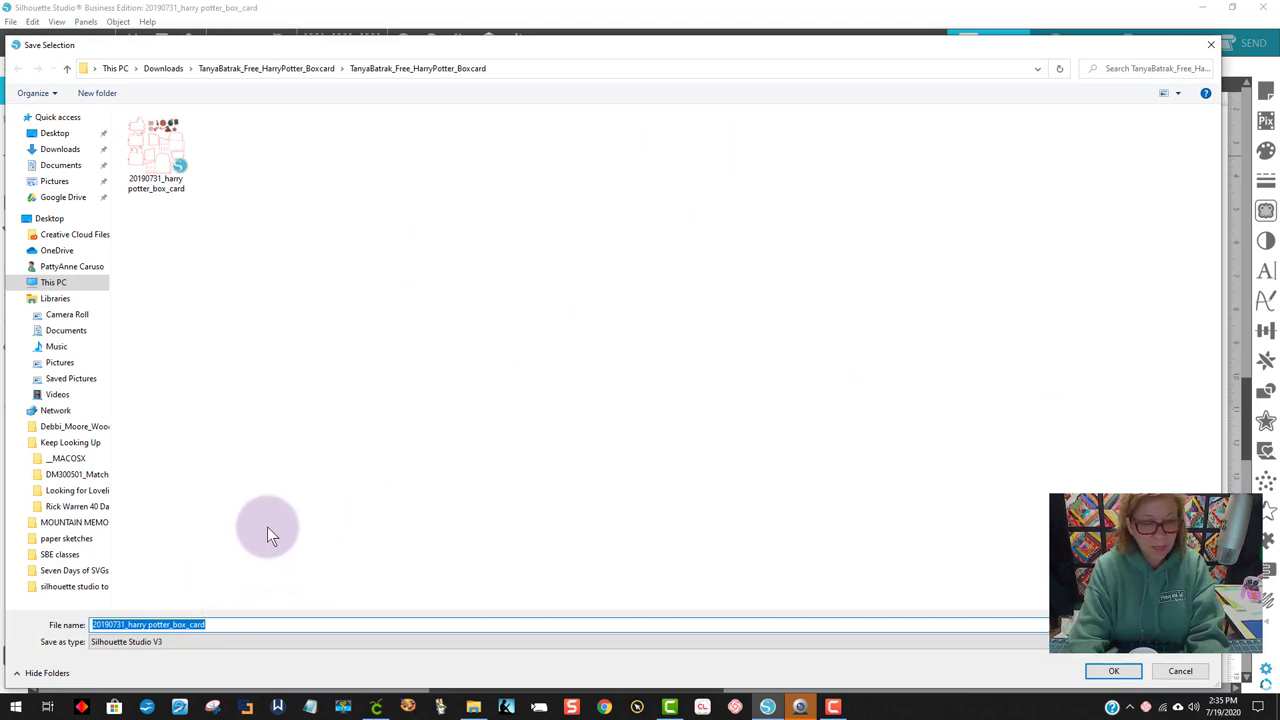
pyautogui.write('22.')
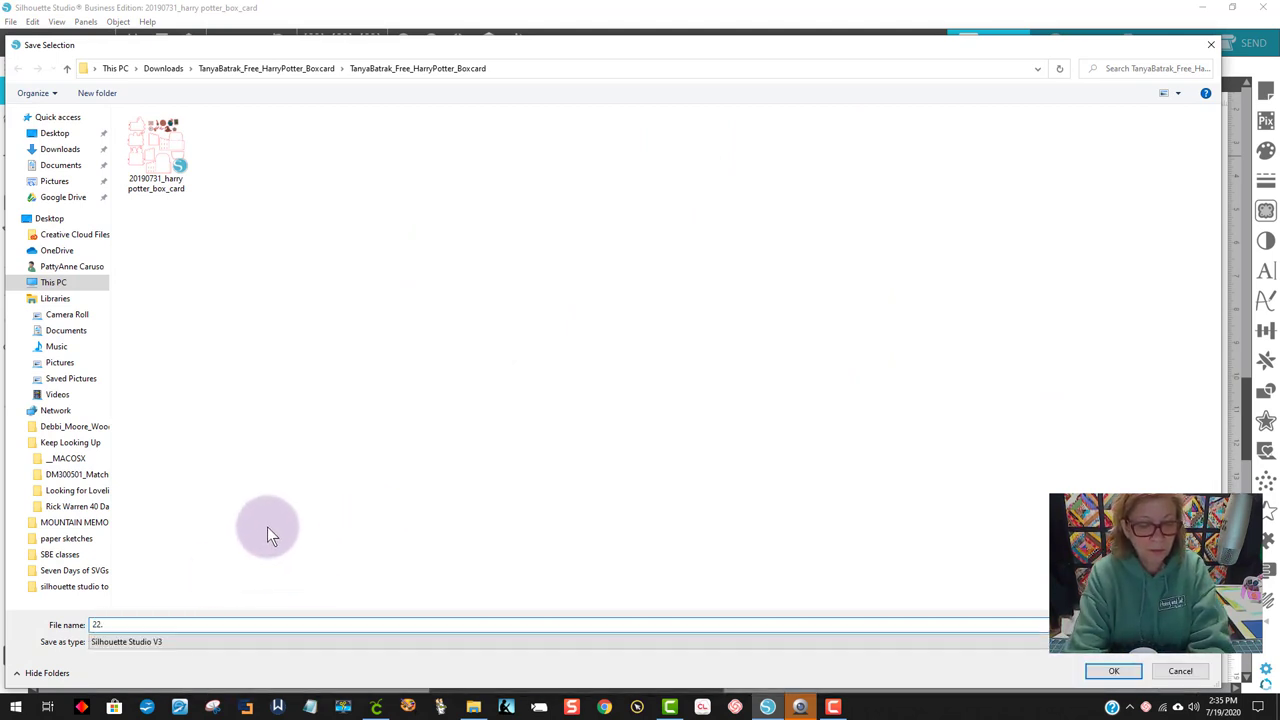
pyautogui.write('27')
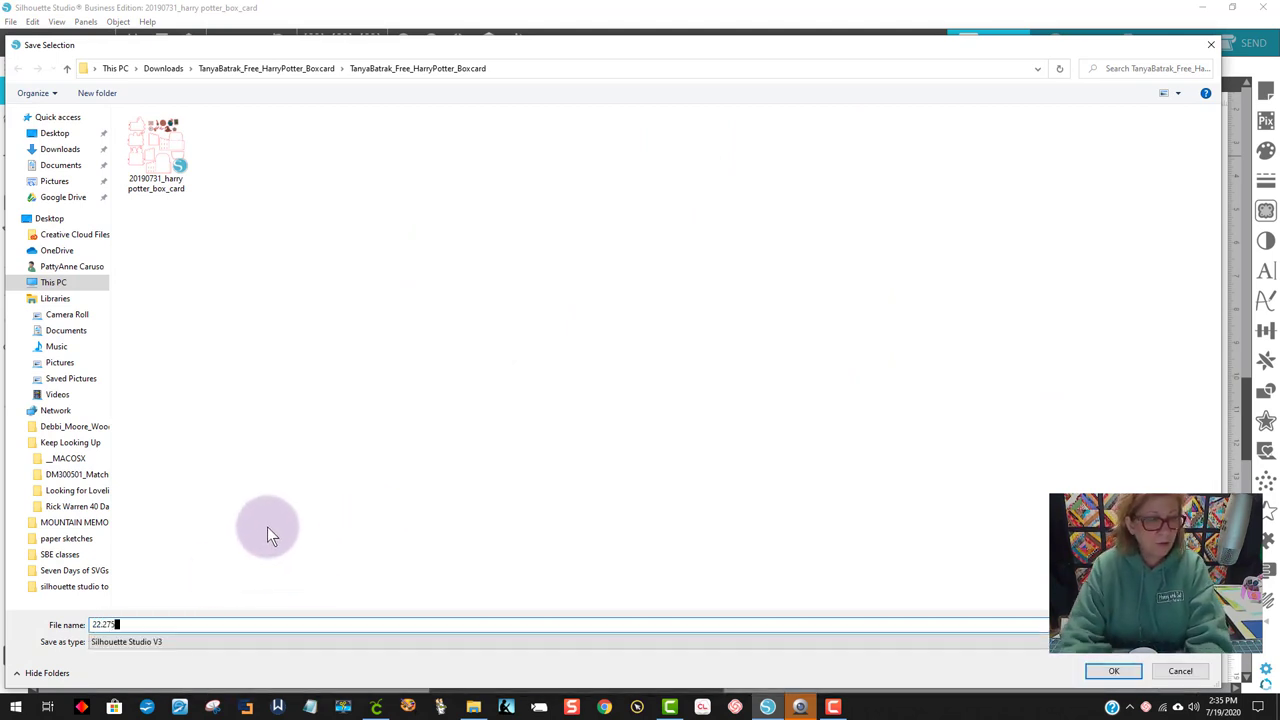
pyautogui.write('5')
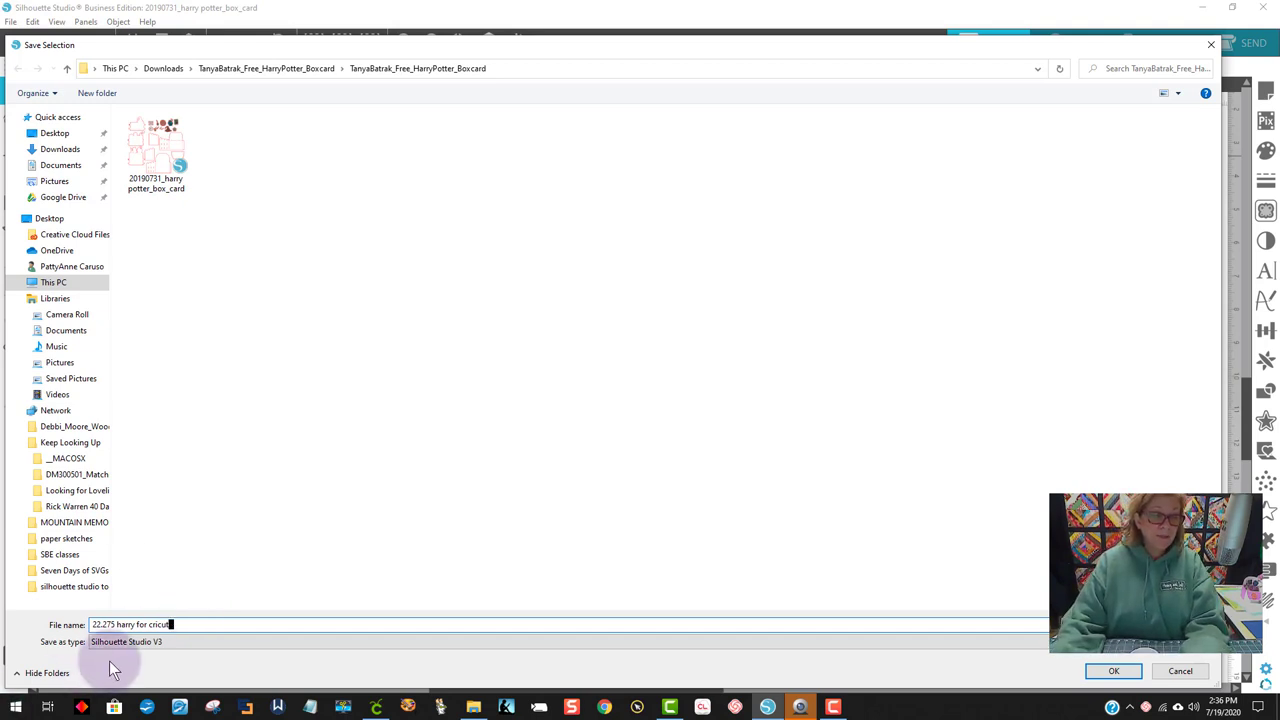
pyautogui.click(133, 643)
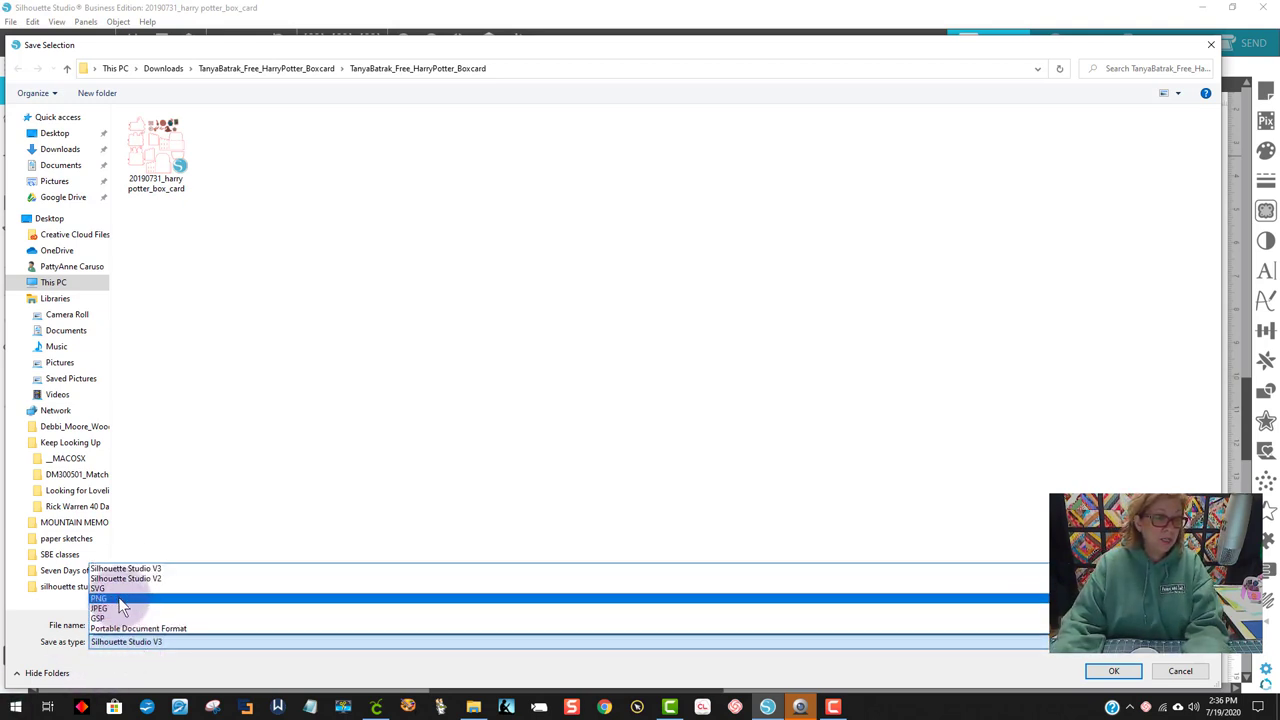
pyautogui.click(117, 588)
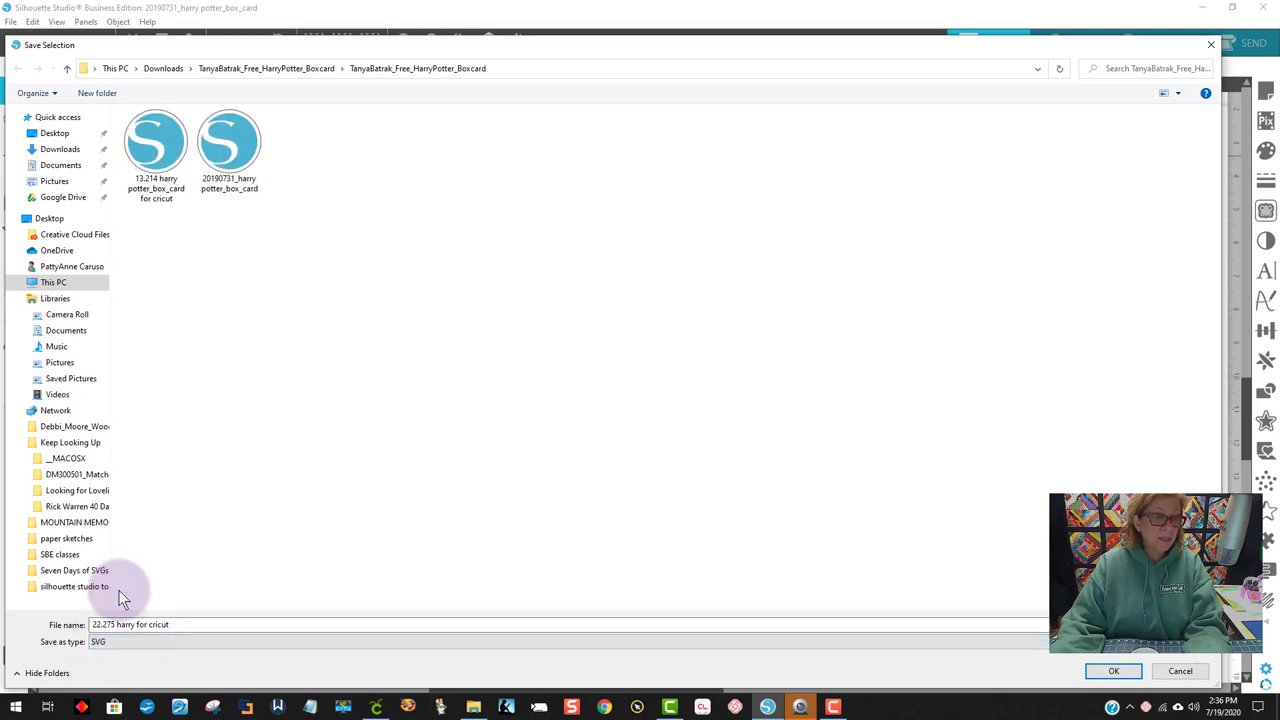
pyautogui.click(1112, 672)
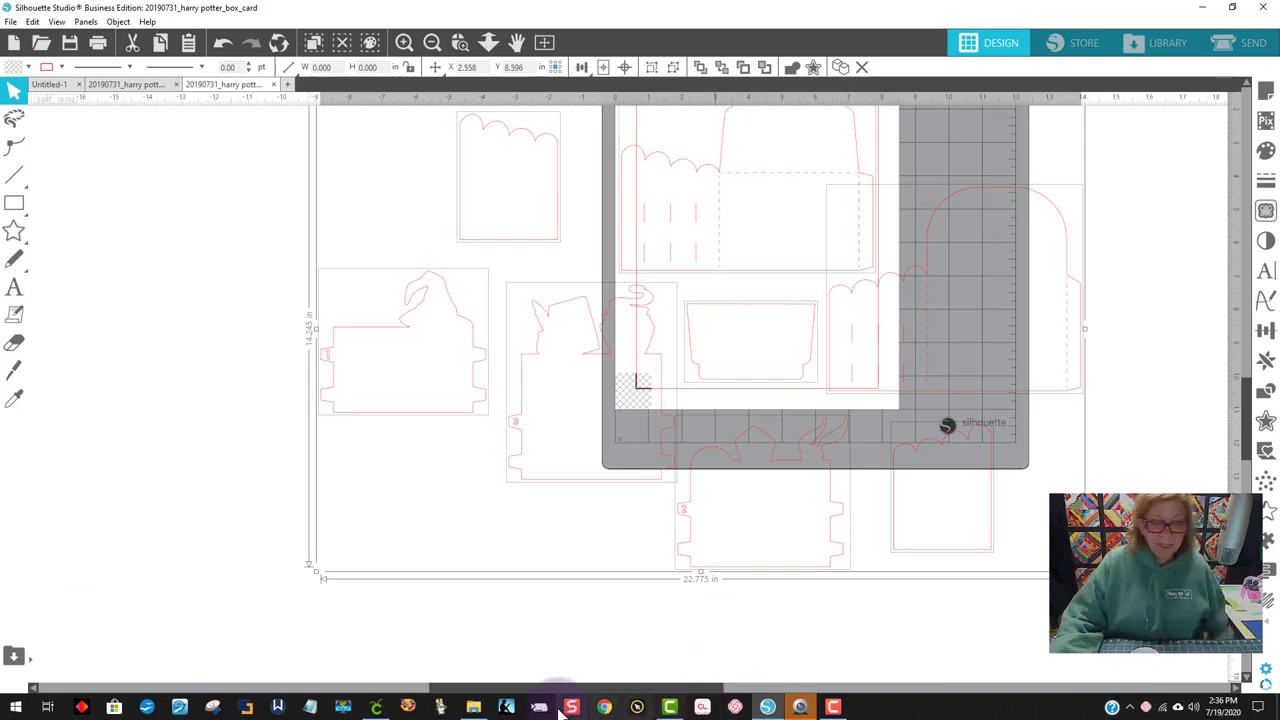
# Step: Switch to Cricut Design Space, start an image upload and browse for the file
pyautogui.click(376, 707)
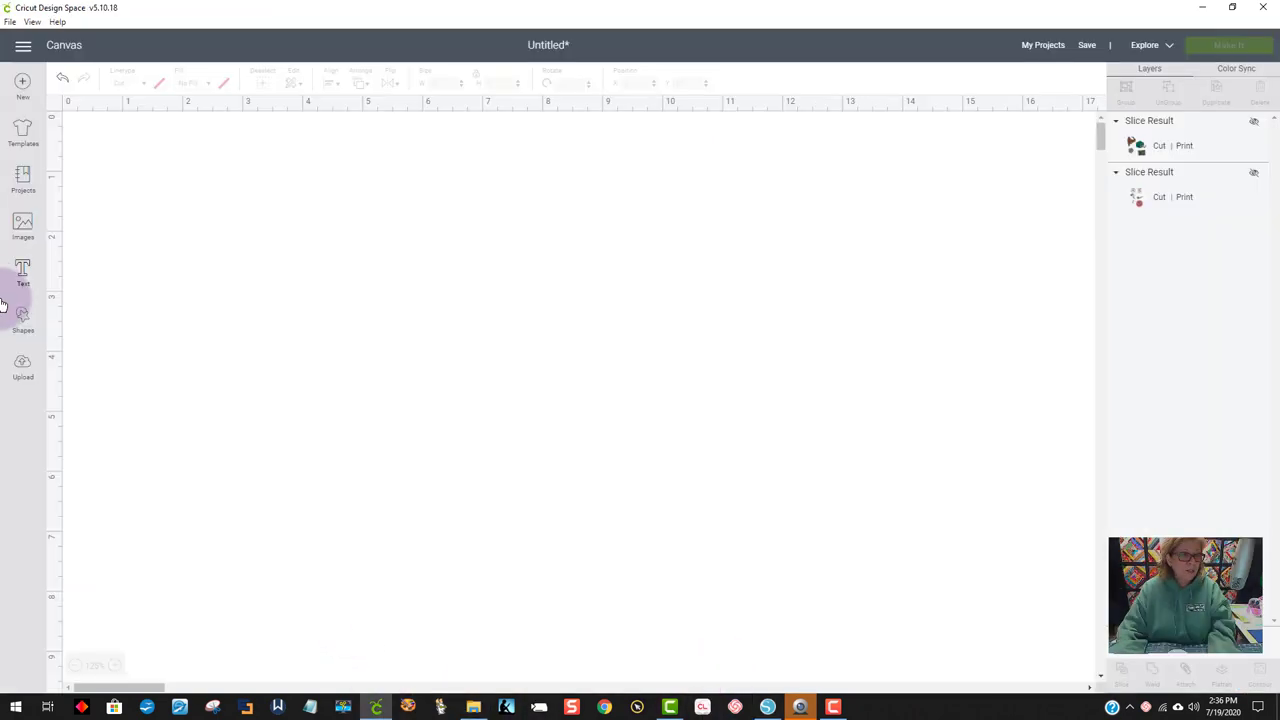
pyautogui.click(23, 366)
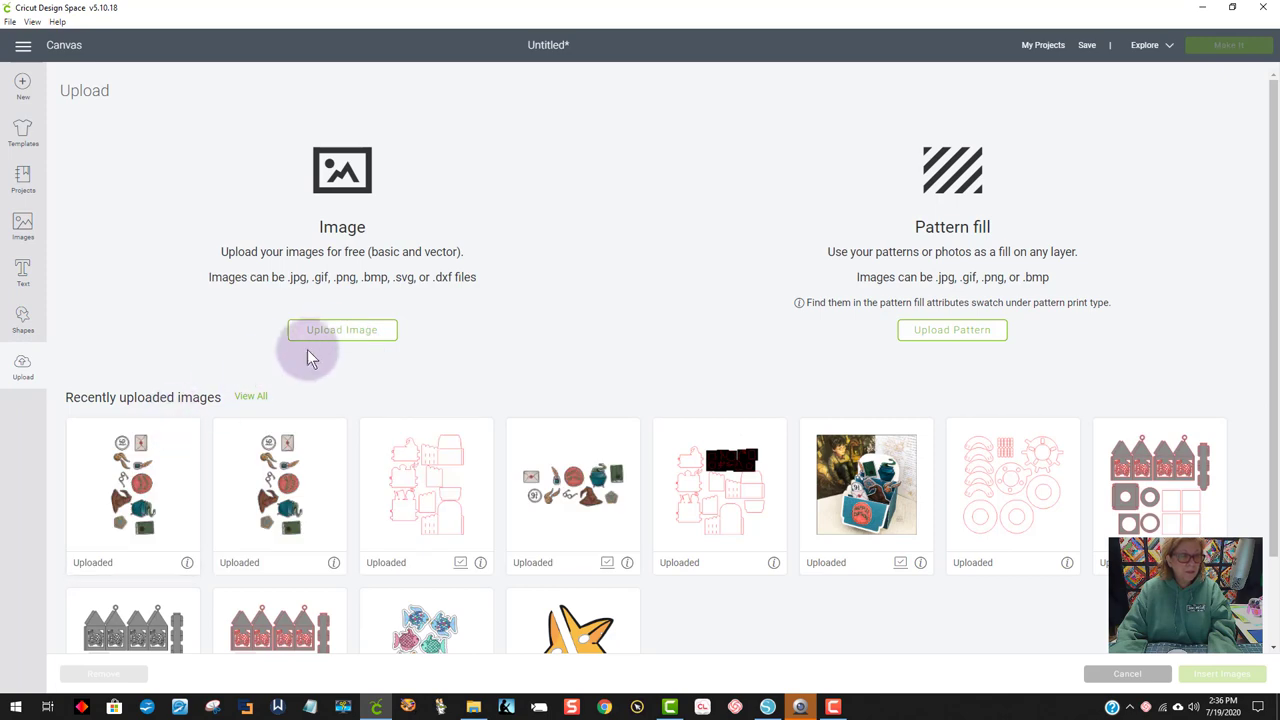
pyautogui.click(329, 336)
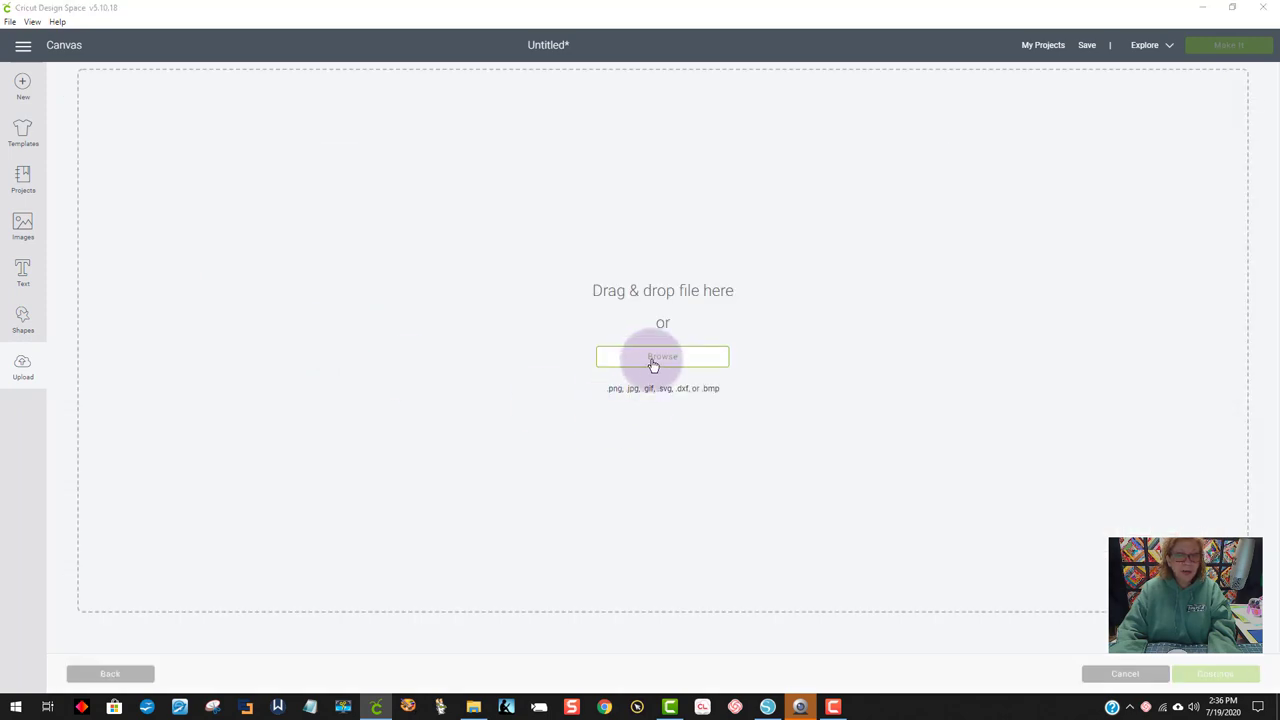
pyautogui.click(653, 365)
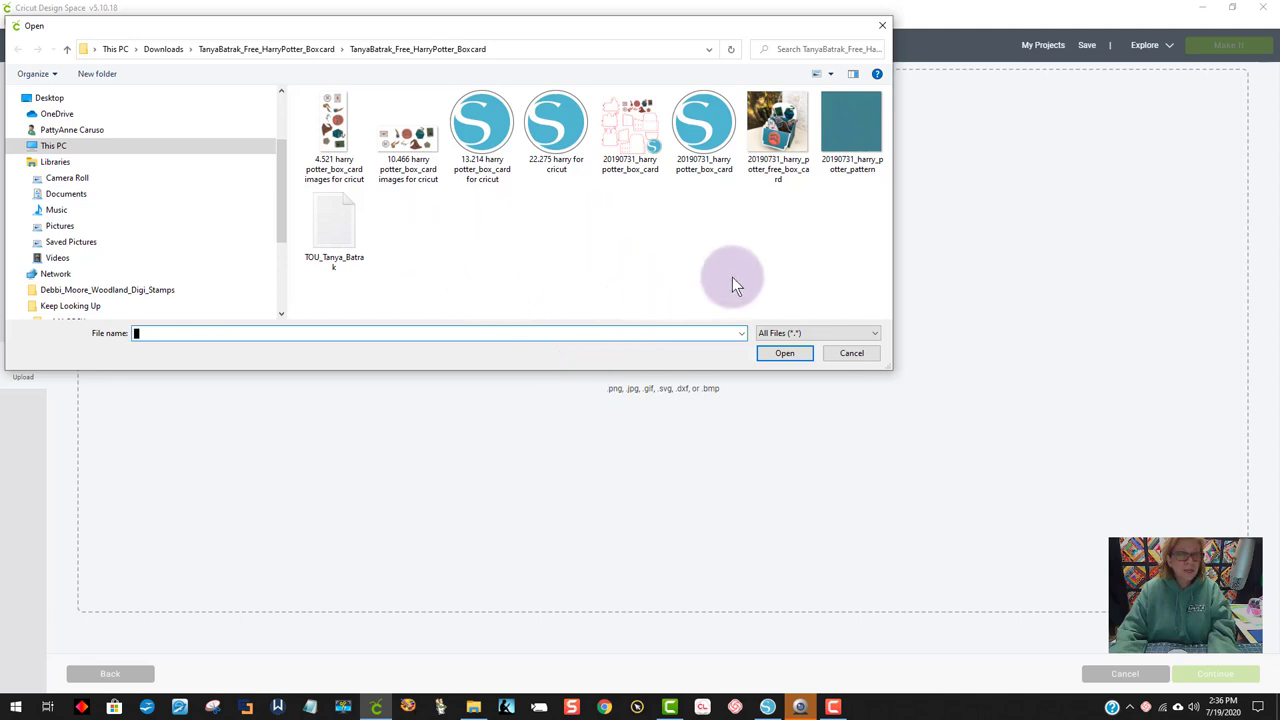
# Step: Rename the saved cut file "22.275 harry for cricut" as "22.775 harry for cricut"
pyautogui.click(556, 172)
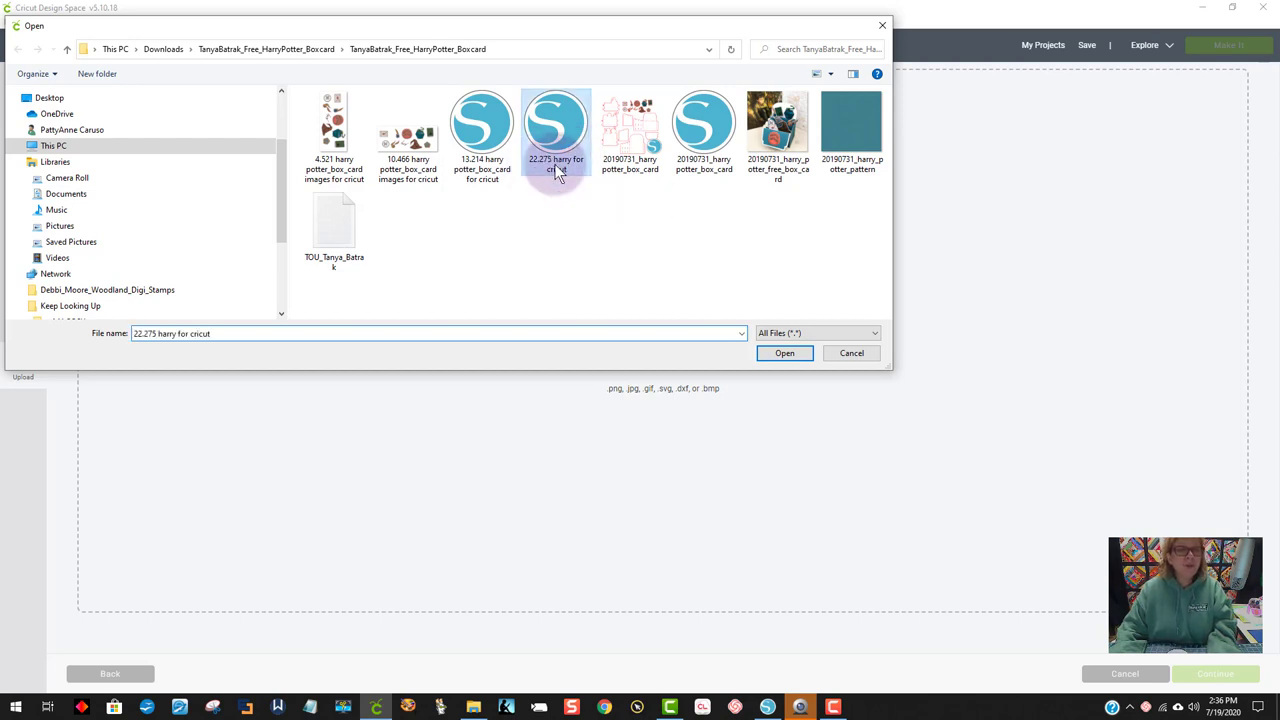
pyautogui.rightClick(558, 172)
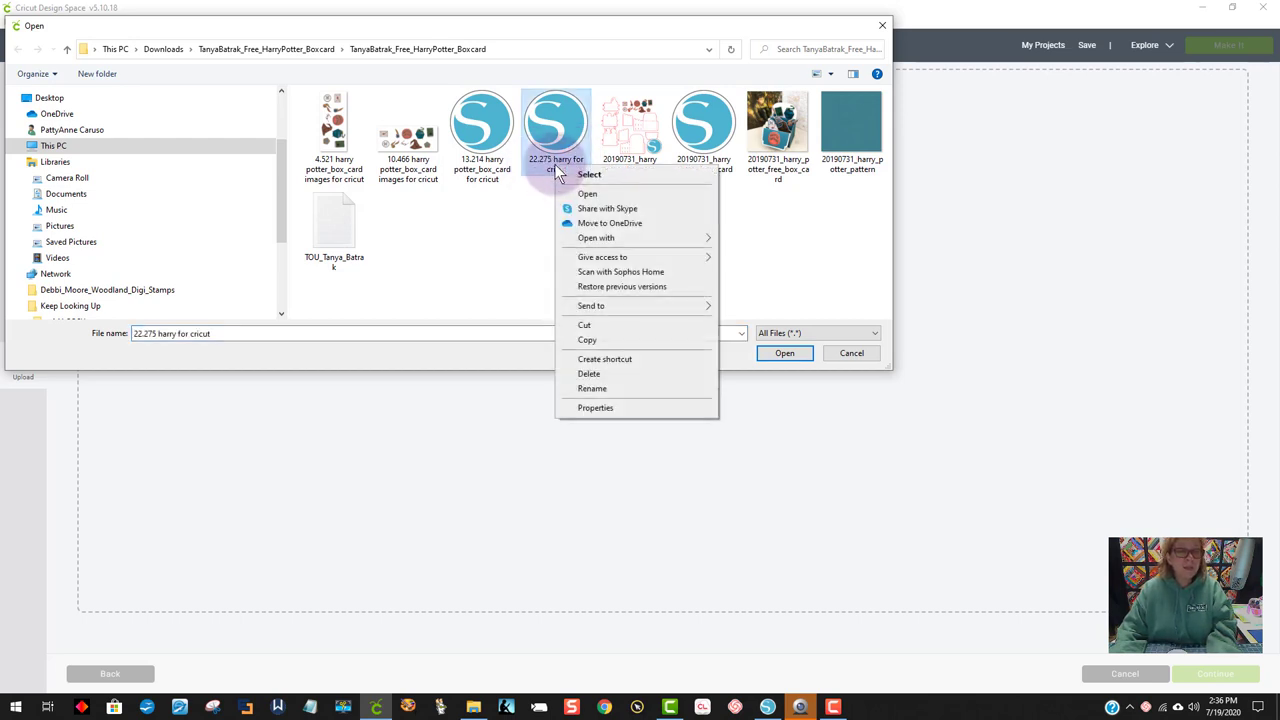
pyautogui.click(590, 388)
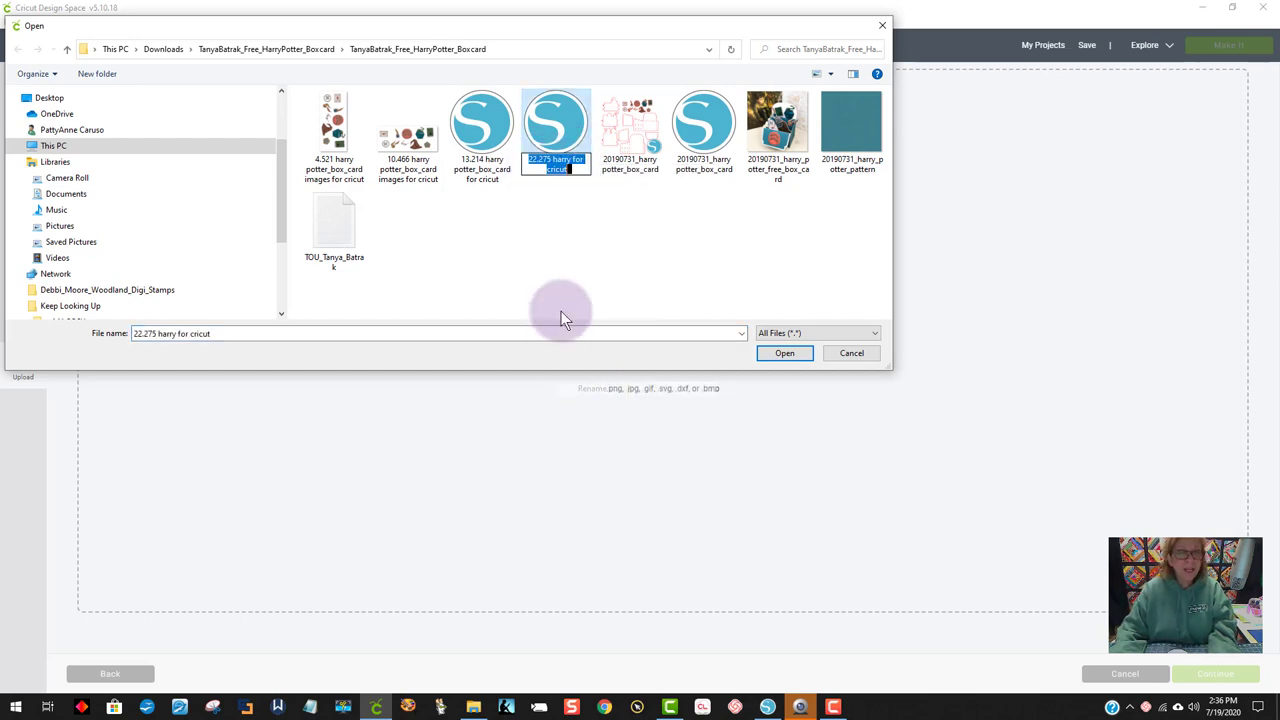
pyautogui.click(541, 160)
pyautogui.write('7')
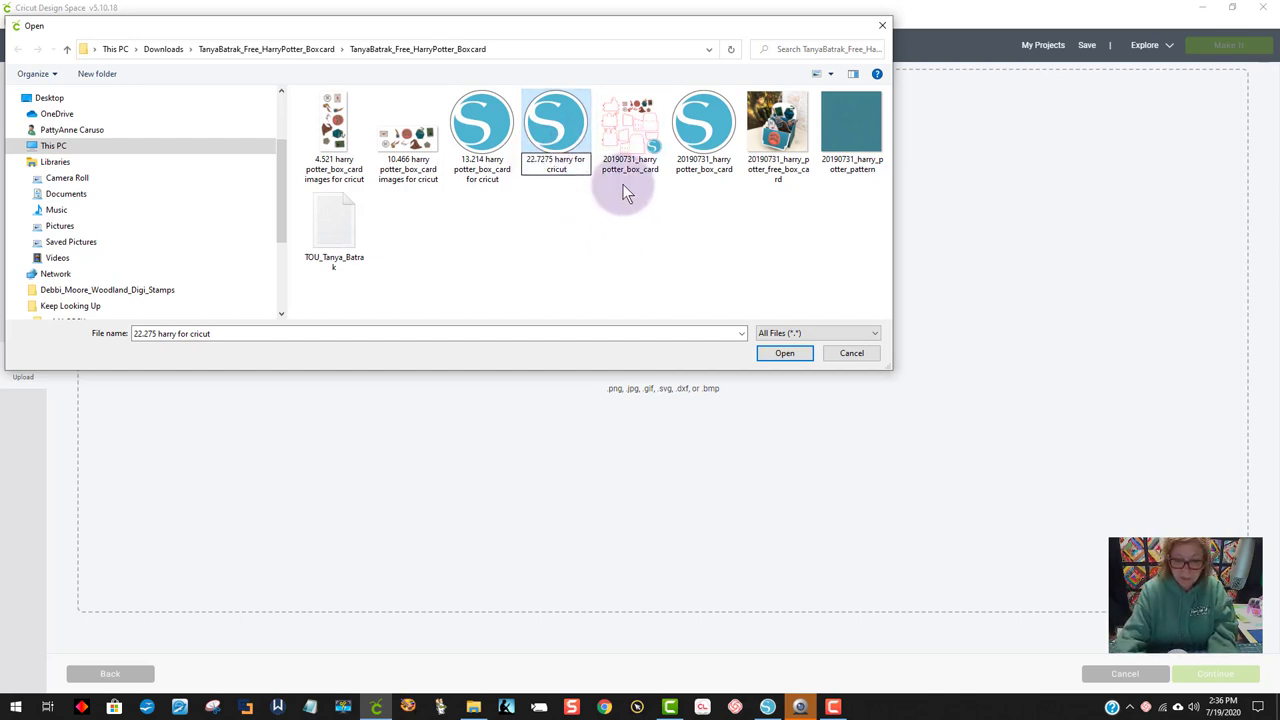
pyautogui.press('Delete')
pyautogui.press('Delete')
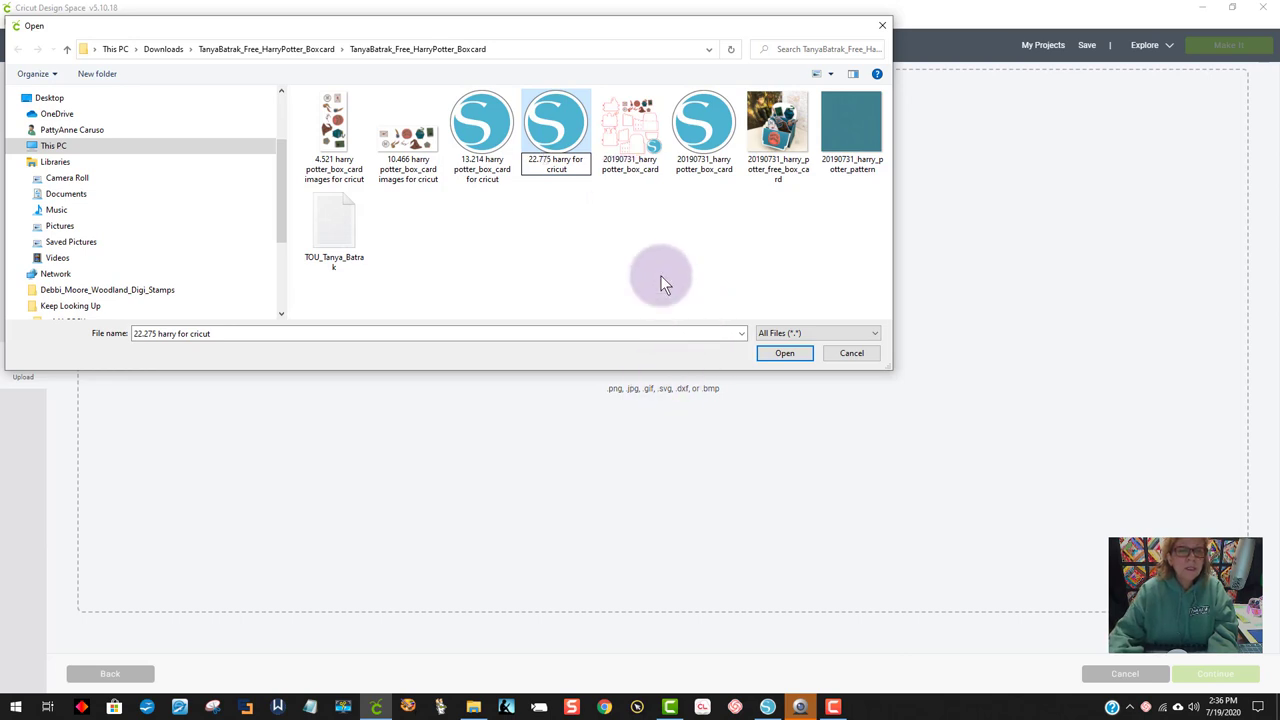
pyautogui.write('7')
pyautogui.press('Return')
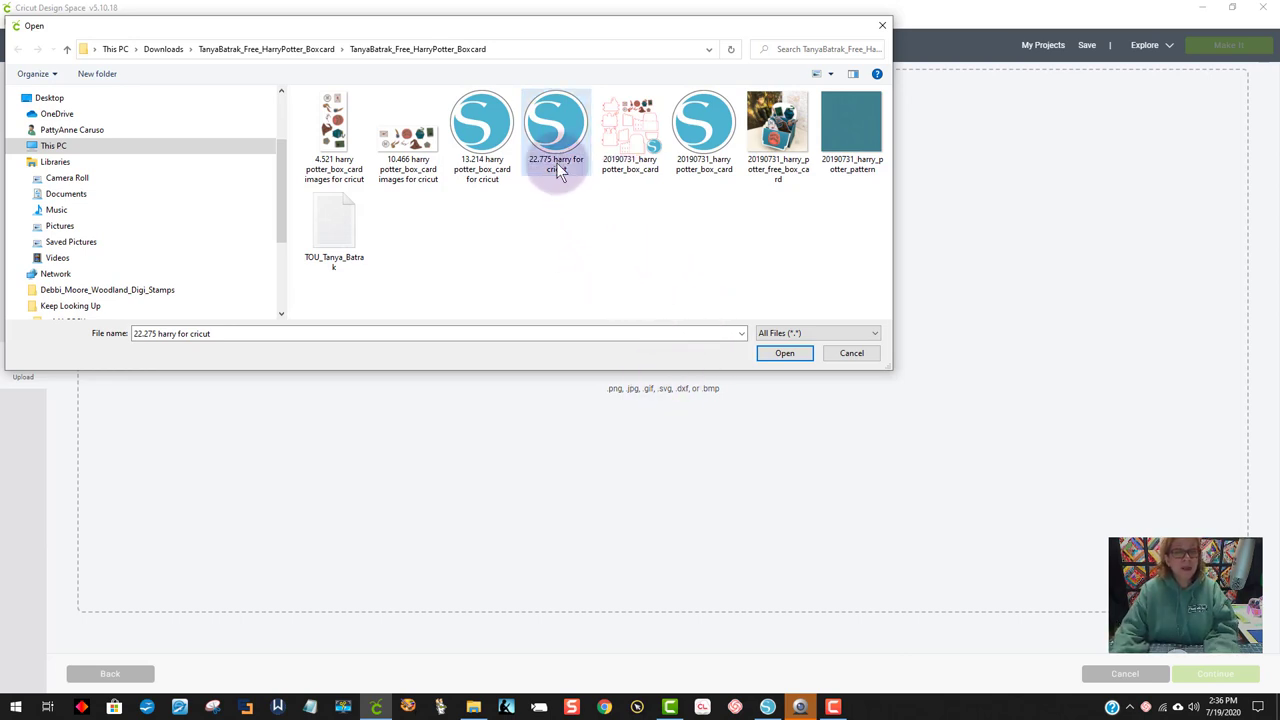
# Step: Upload the "22.775 harry for cricut" file as a vector image and insert it on the canvas
pyautogui.click(781, 356)
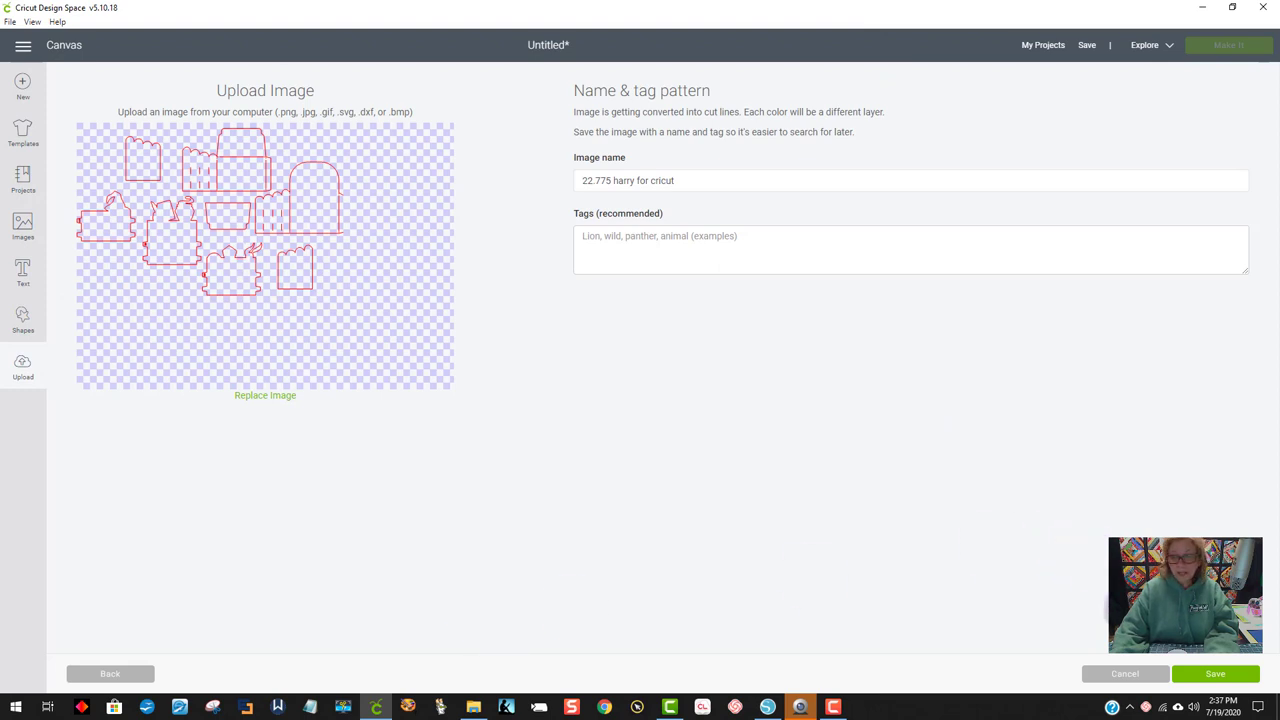
pyautogui.click(1224, 676)
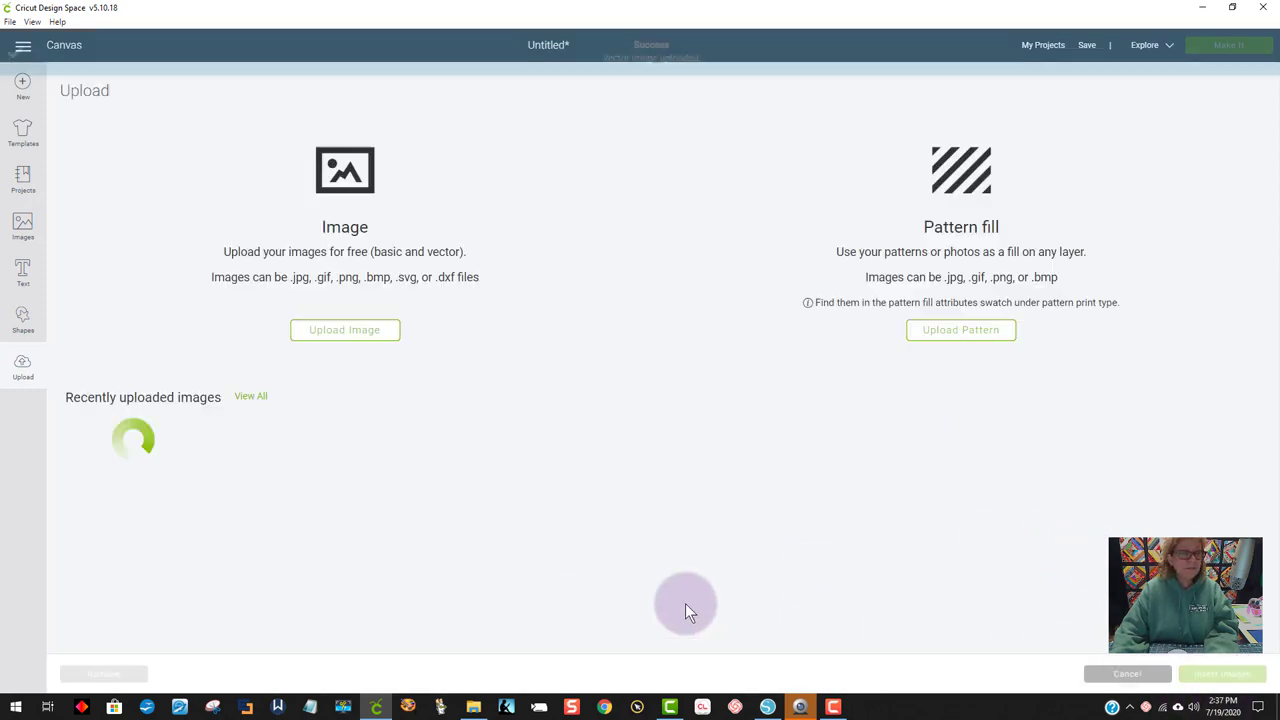
pyautogui.click(128, 503)
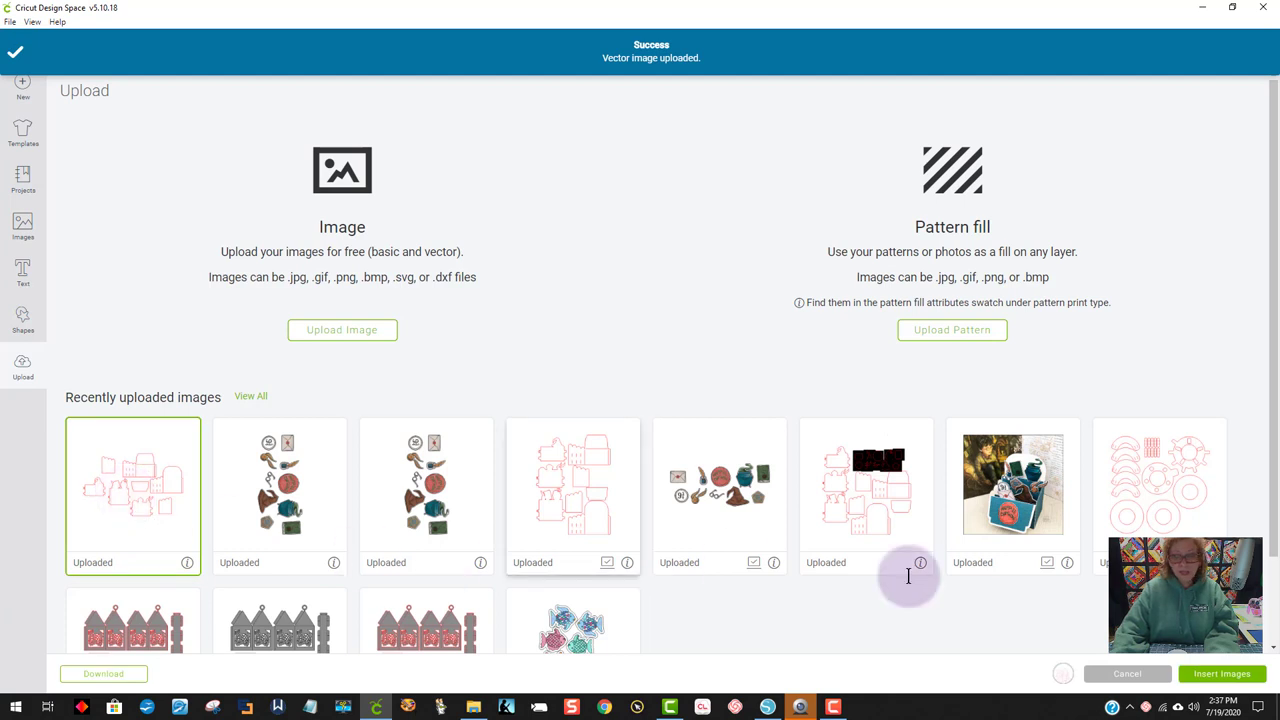
pyautogui.click(1224, 676)
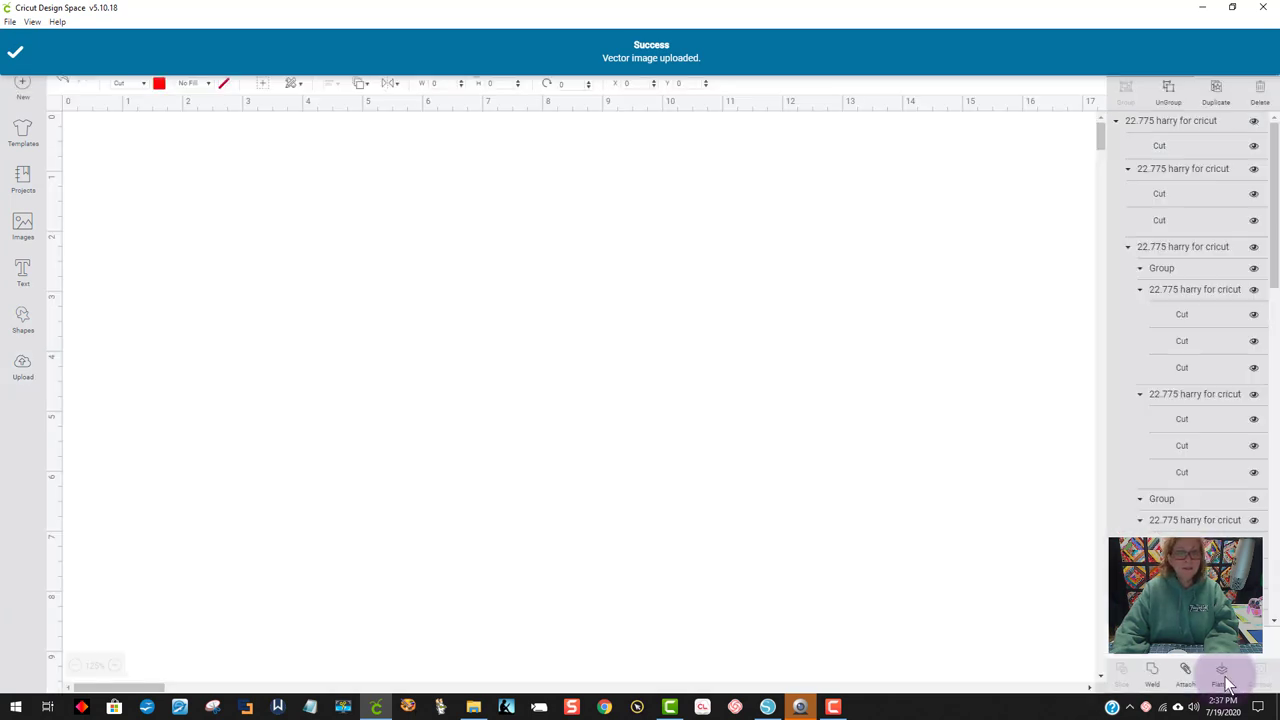
# Step: Move the inserted cut pieces to about X 3.23, Y 1.053 and set their overall width to 22.775 in
pyautogui.moveTo(415, 383); pyautogui.dragTo(714, 336)
pyautogui.click(862, 362)
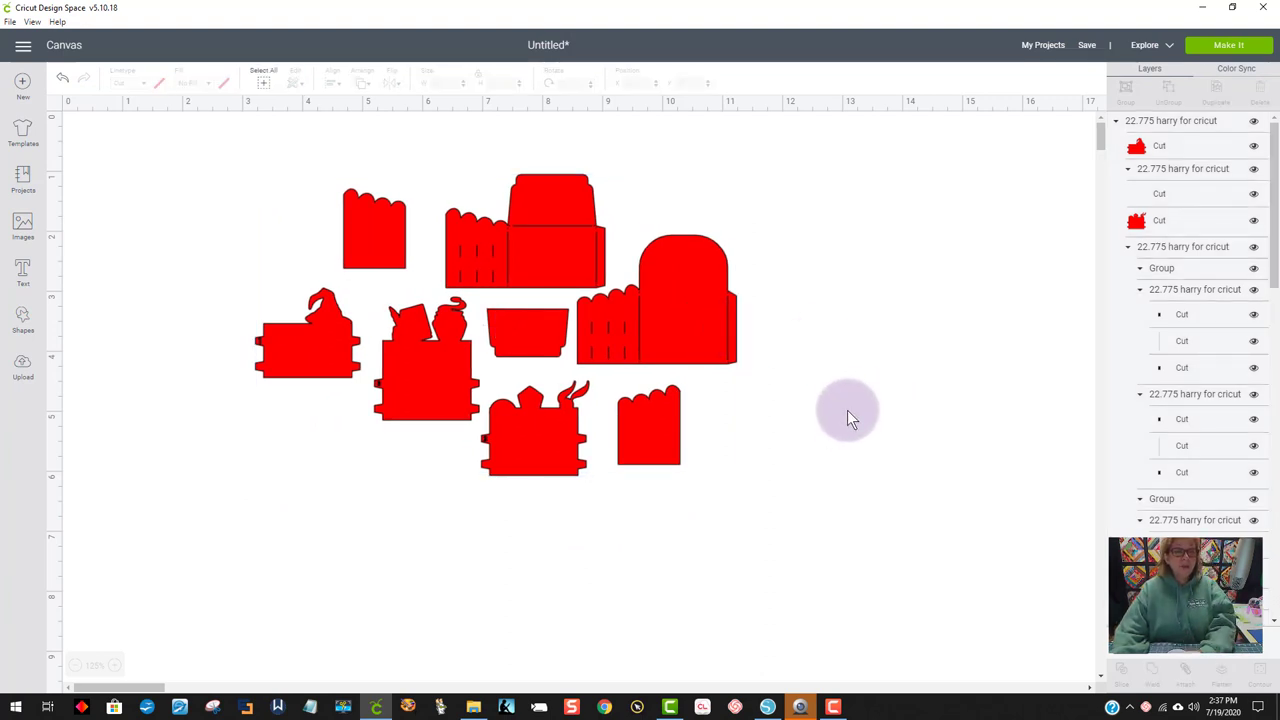
pyautogui.click(722, 352)
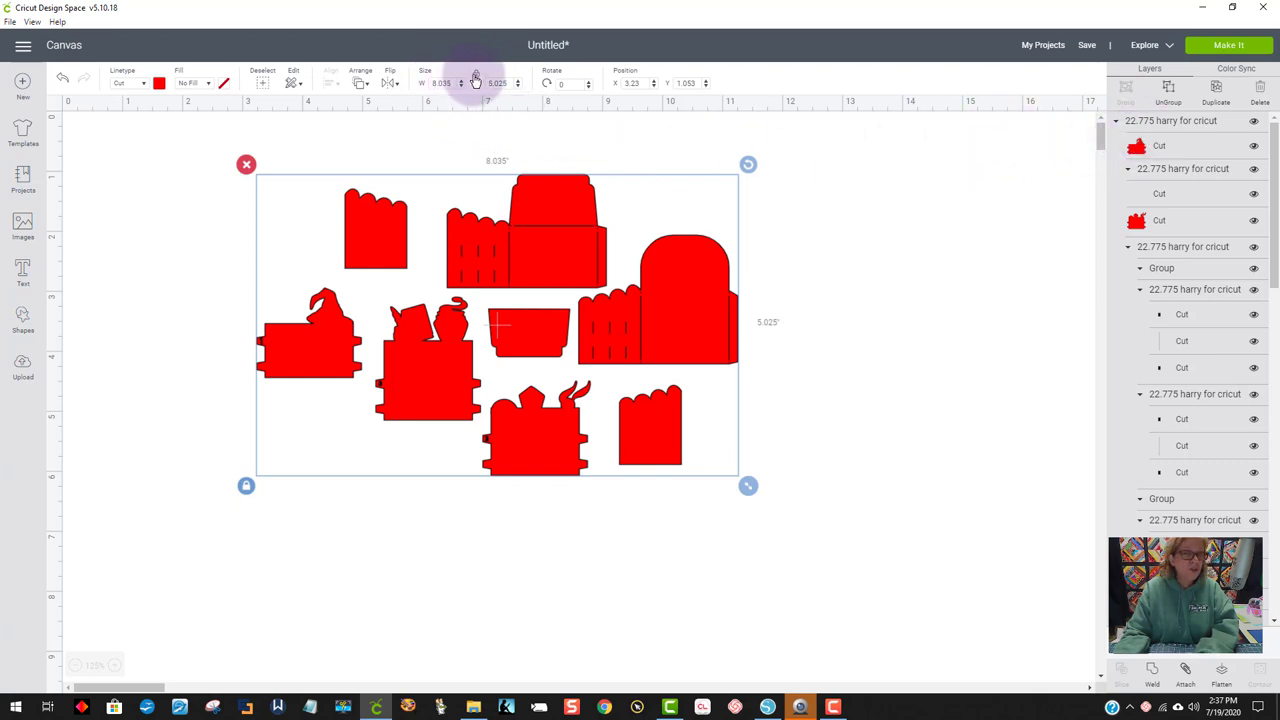
pyautogui.click(442, 83)
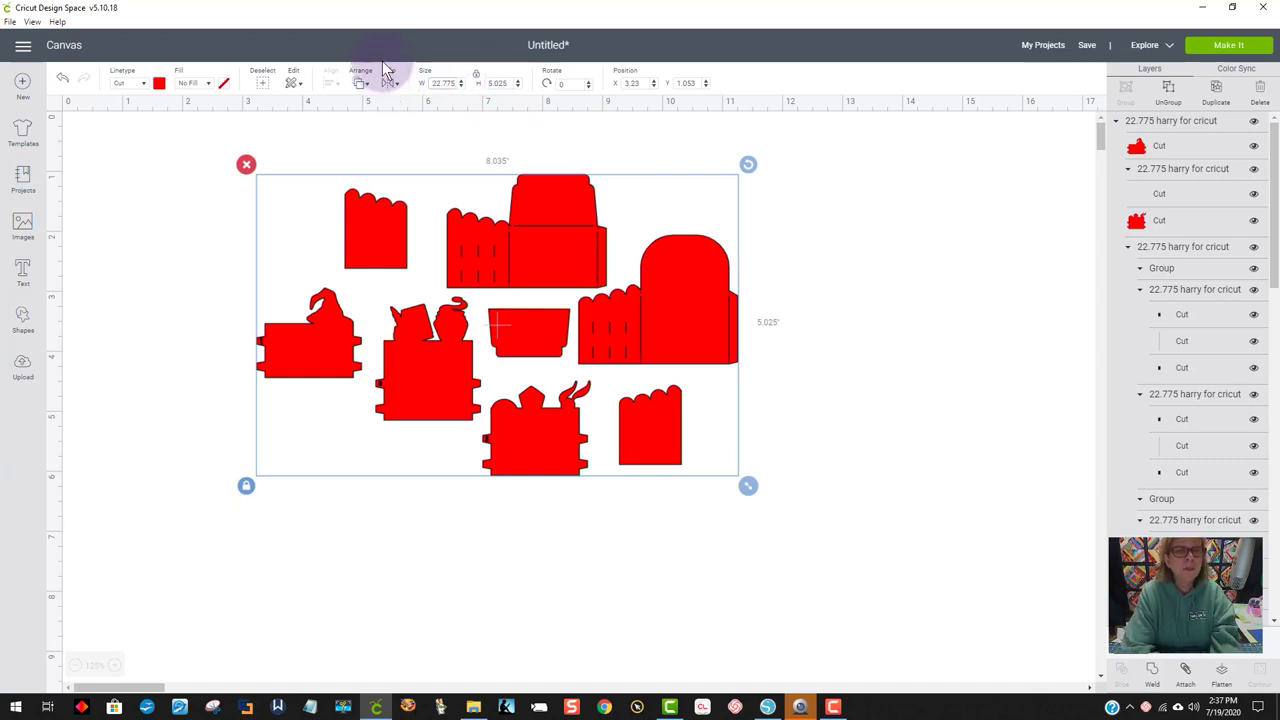
pyautogui.write('22.775')
pyautogui.press('Return')
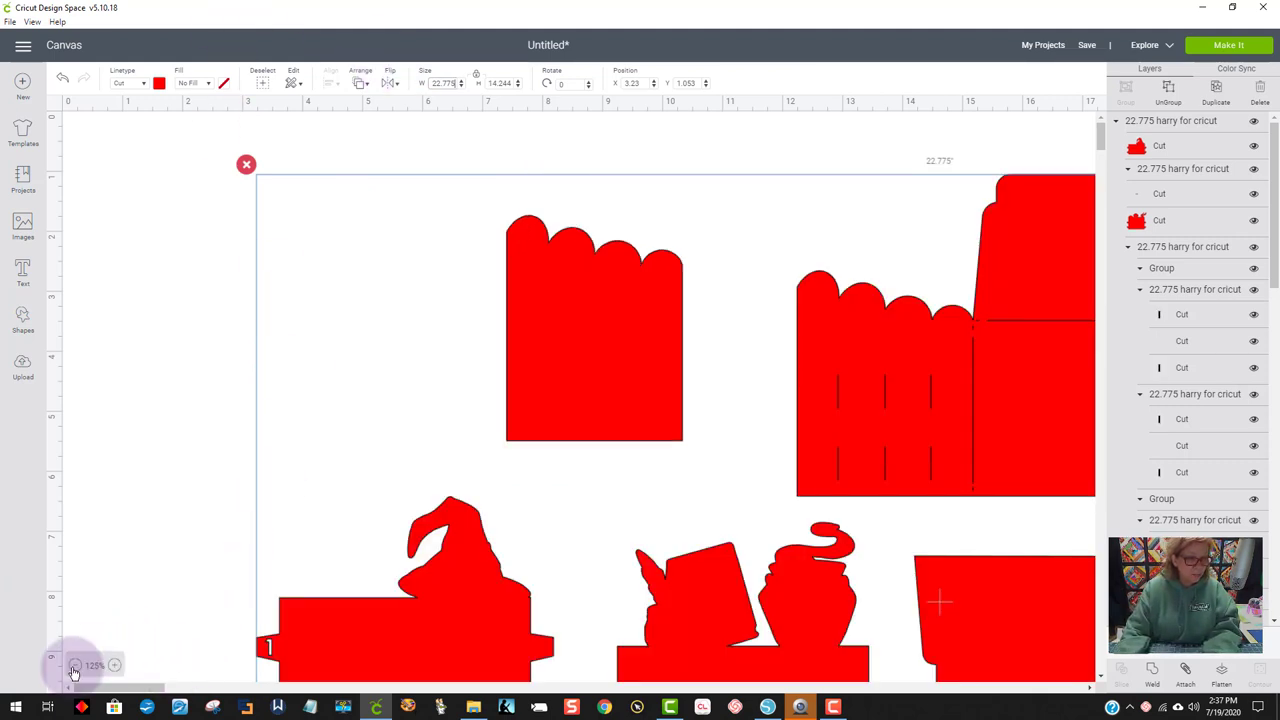
# Step: Ungroup the imported "22.775 harry for cricut" design so its cut pieces can be moved separately
pyautogui.click(77, 672)
pyautogui.click(77, 672)
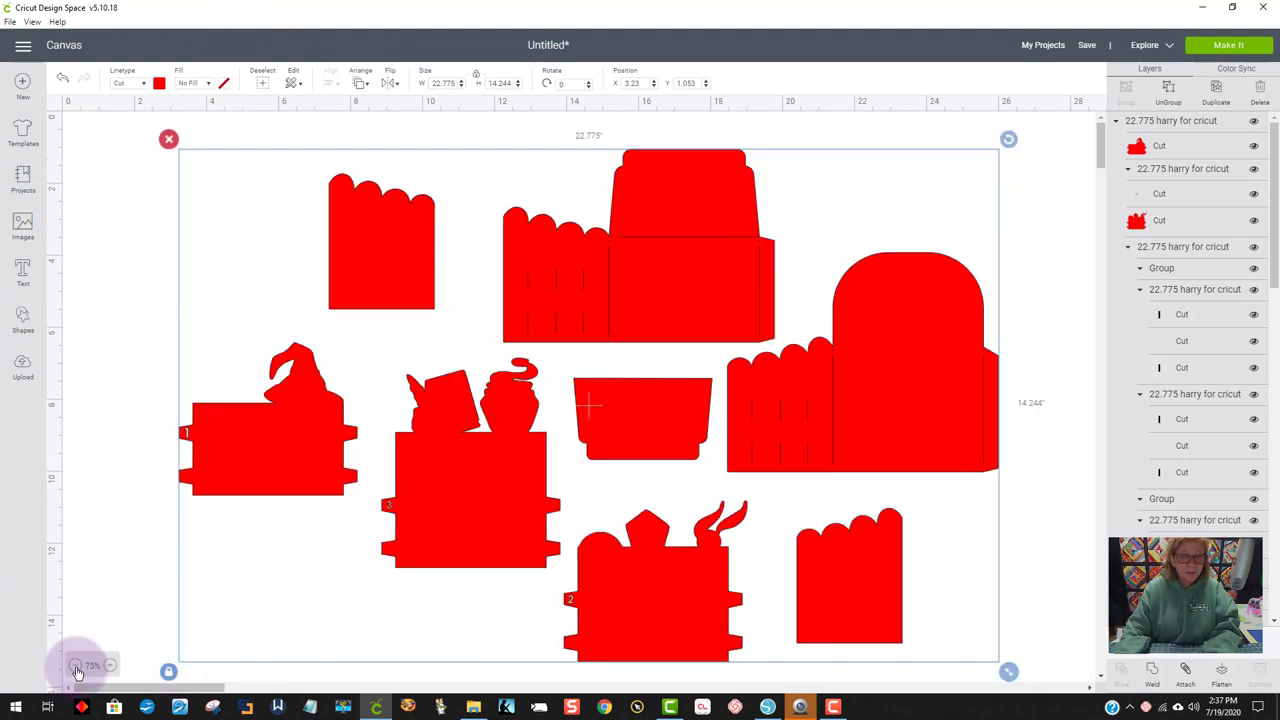
pyautogui.click(1080, 456)
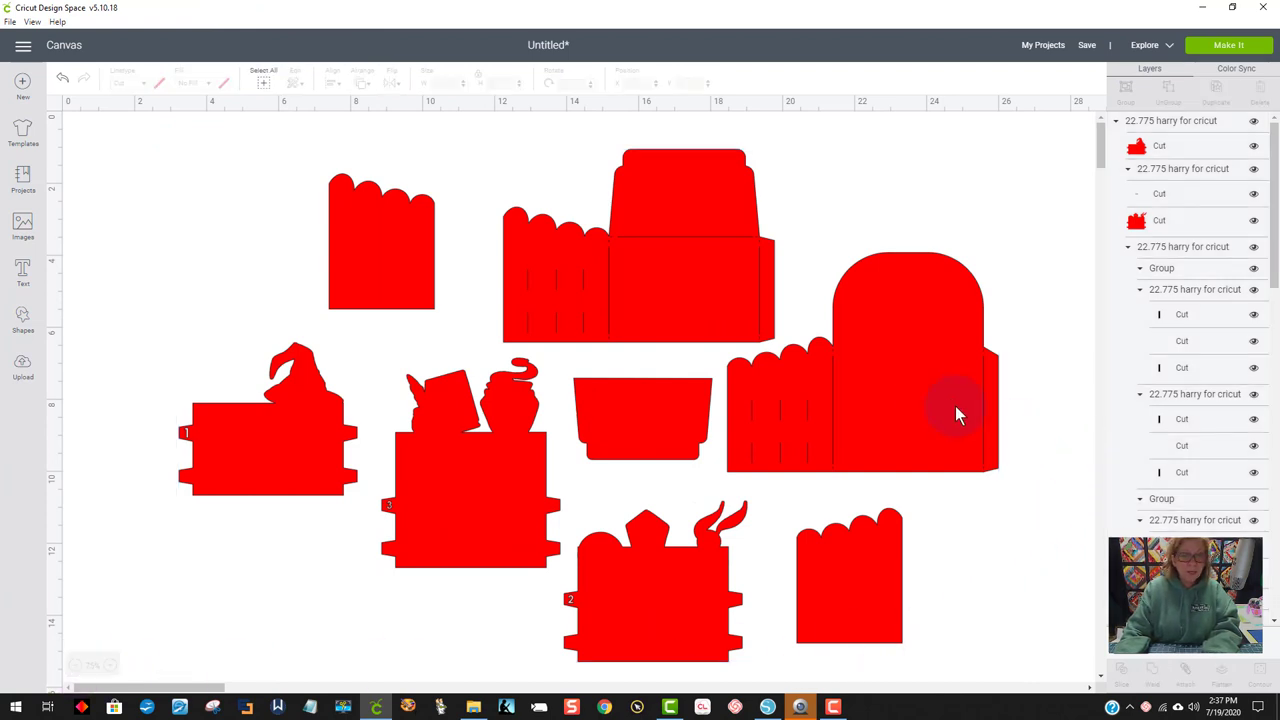
pyautogui.rightClick(367, 269)
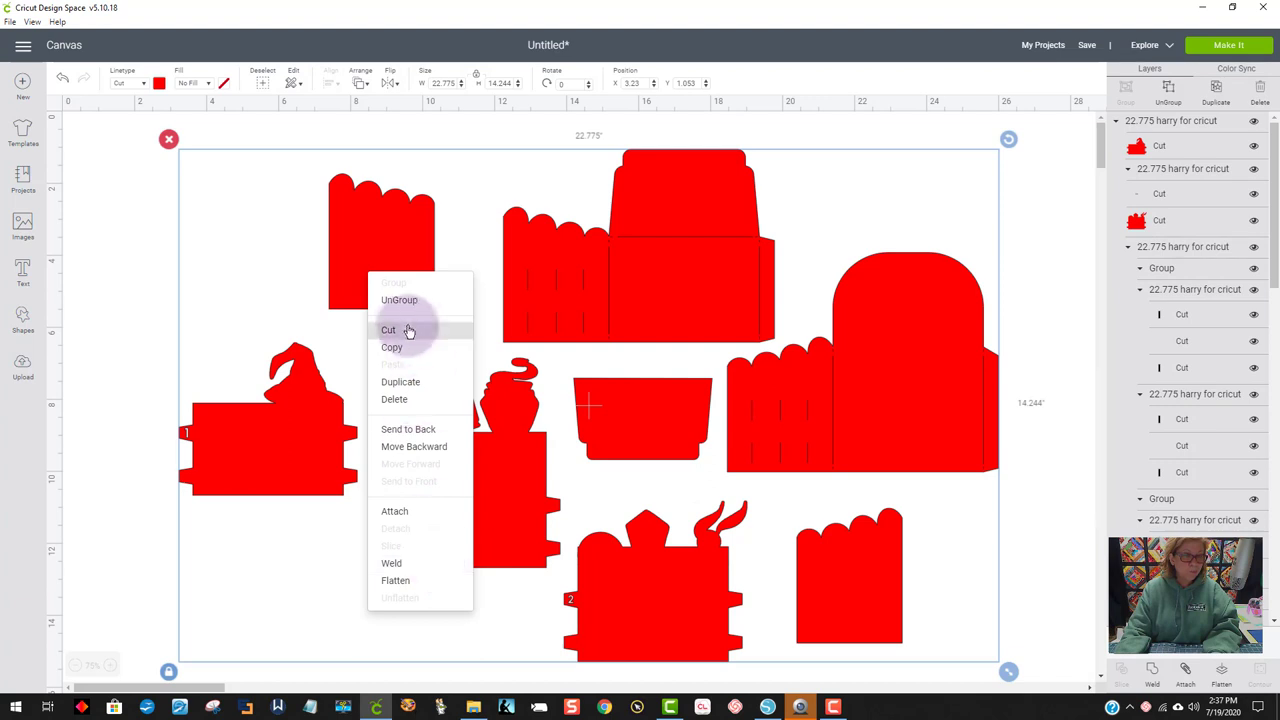
pyautogui.click(408, 303)
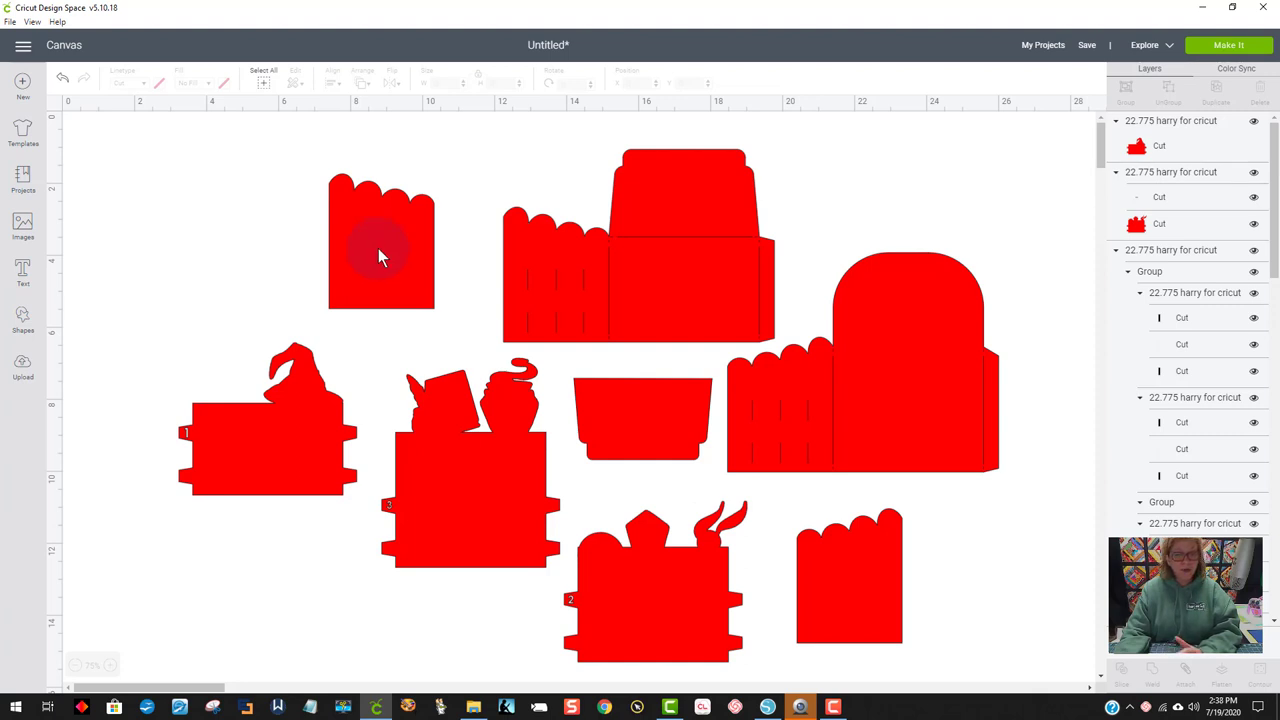
# Step: Move the two separate scalloped panels and the numbered pieces 1, 3 and 2 to the left side of the canvas, away from the two large box panels
pyautogui.moveTo(398, 261); pyautogui.dragTo(268, 234)
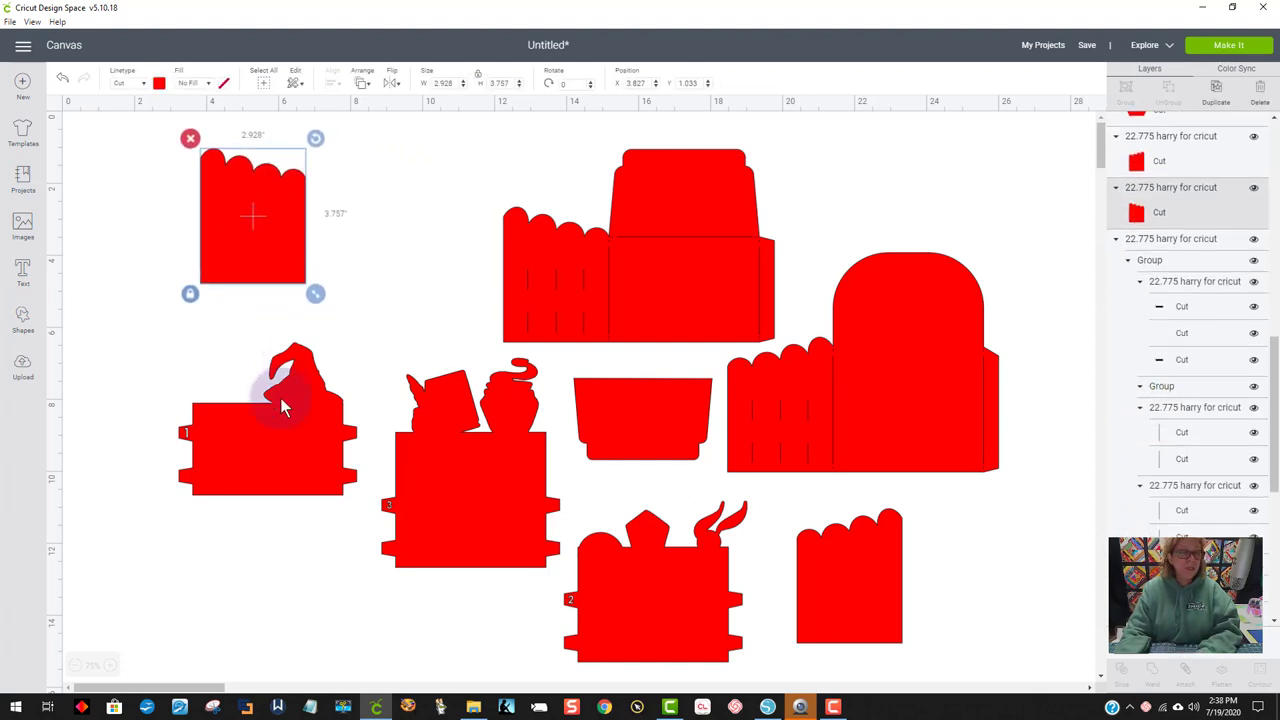
pyautogui.moveTo(262, 416); pyautogui.dragTo(196, 321)
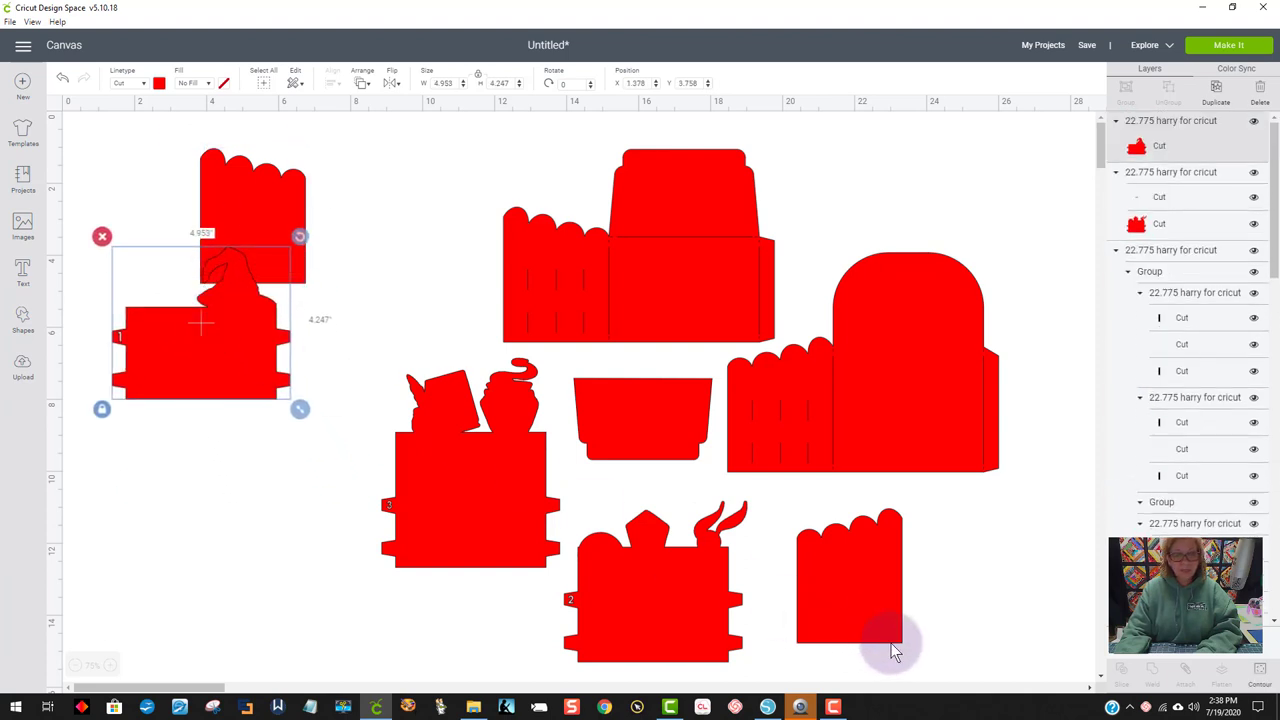
pyautogui.moveTo(891, 651); pyautogui.dragTo(220, 540)
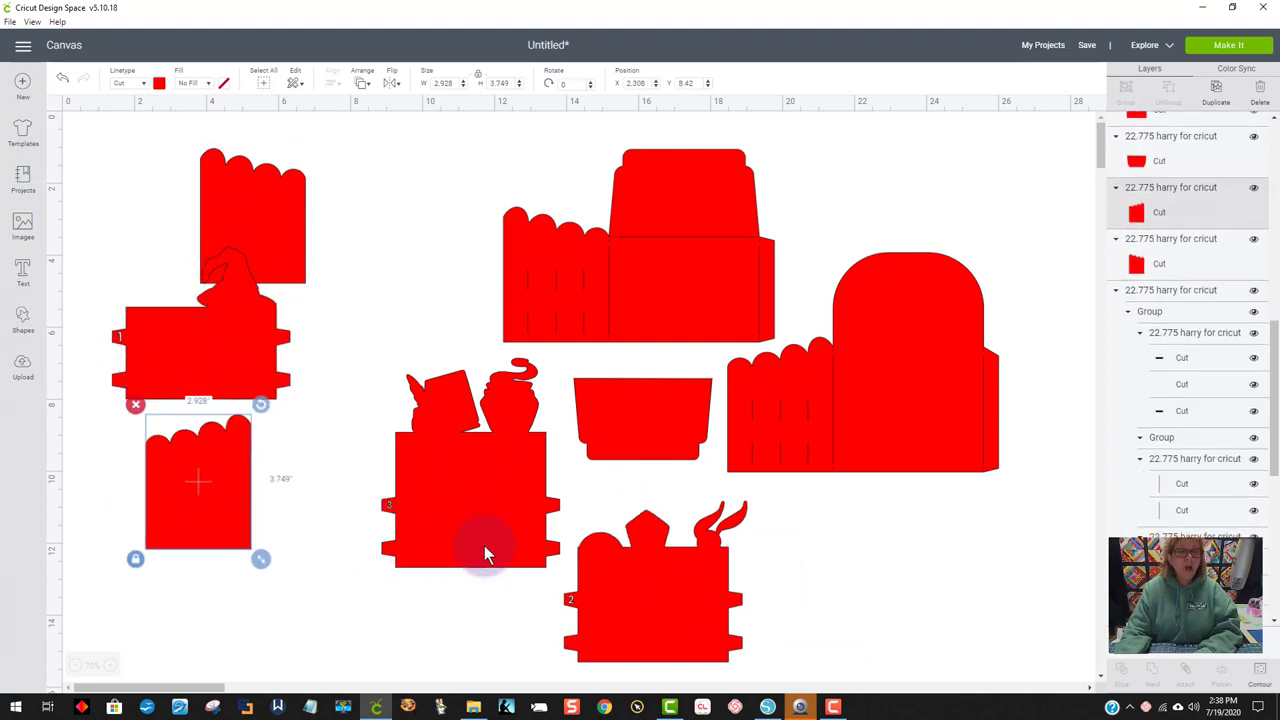
pyautogui.moveTo(484, 545); pyautogui.dragTo(251, 604)
pyautogui.moveTo(600, 645); pyautogui.dragTo(296, 626)
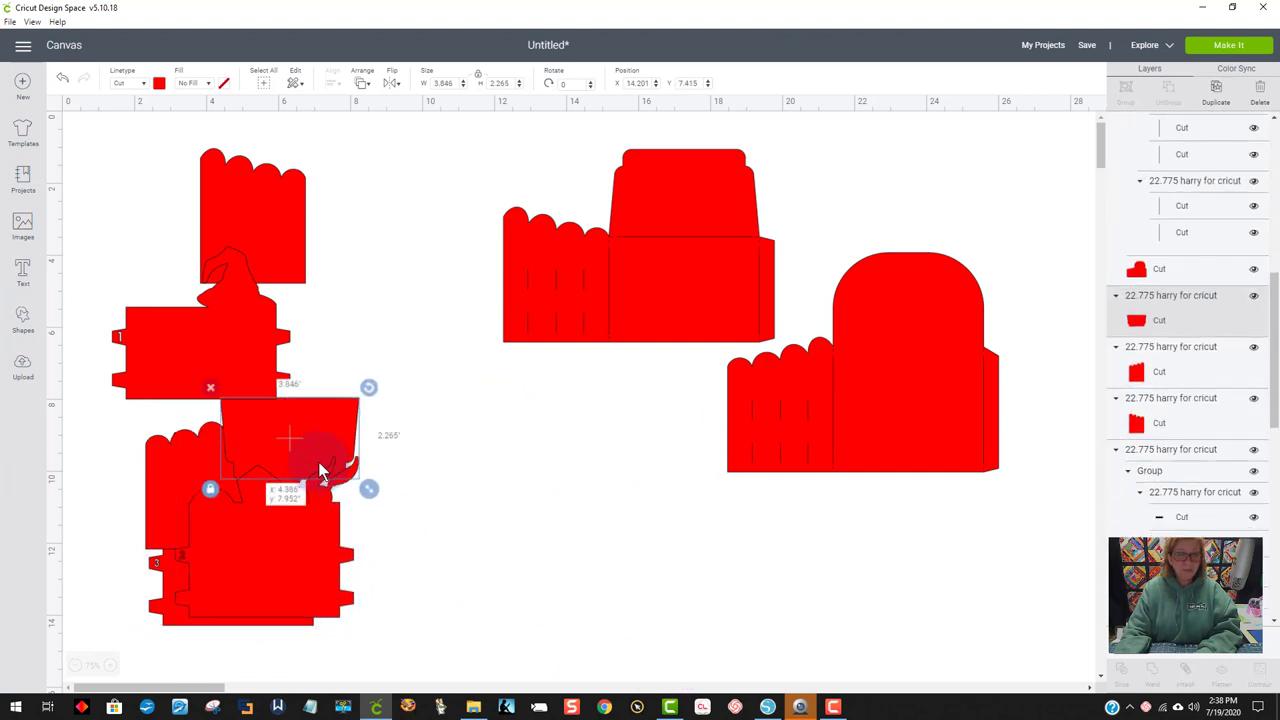